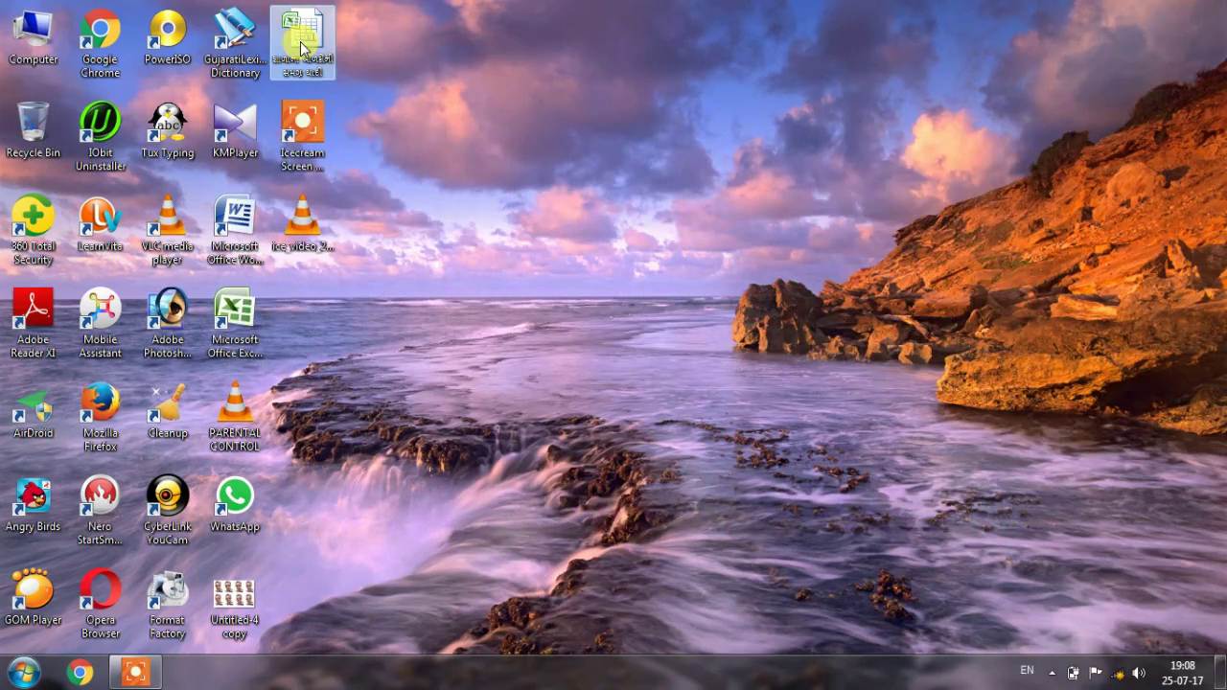
Step: Open the student-list workbook, go to Sheet1 and select the year-in-words range N3:N202
{"action": "double_click", "coordinate": [302, 48]}
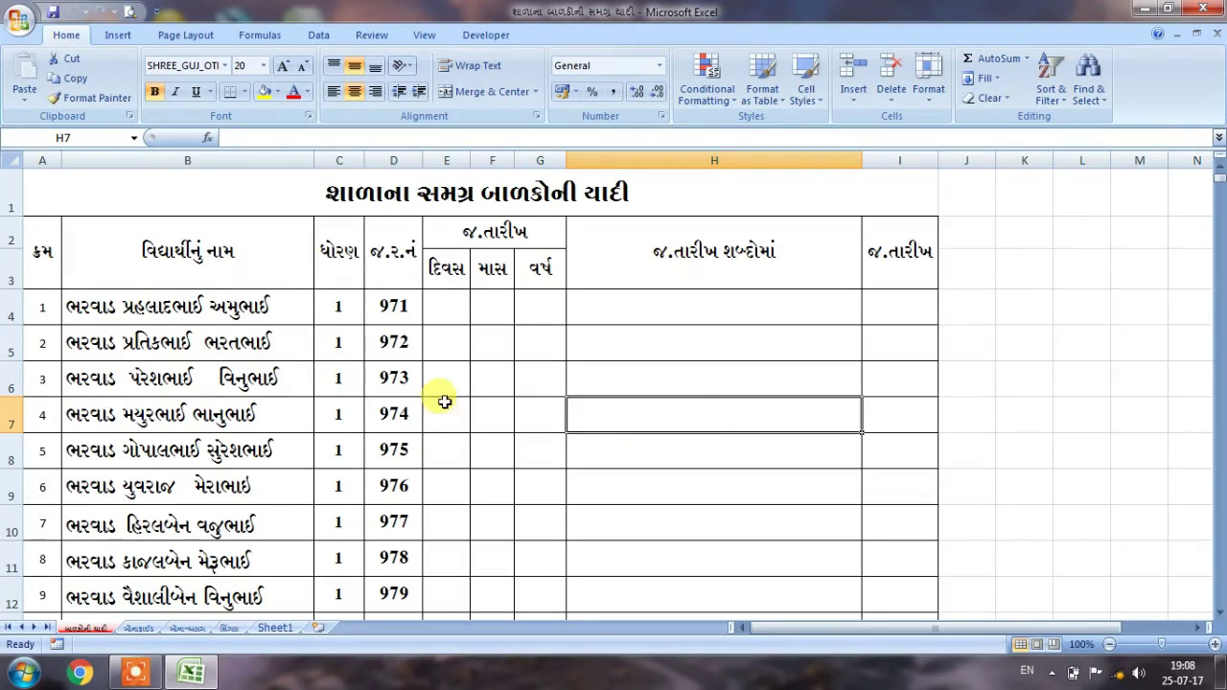
{"action": "left_click", "coordinate": [276, 628]}
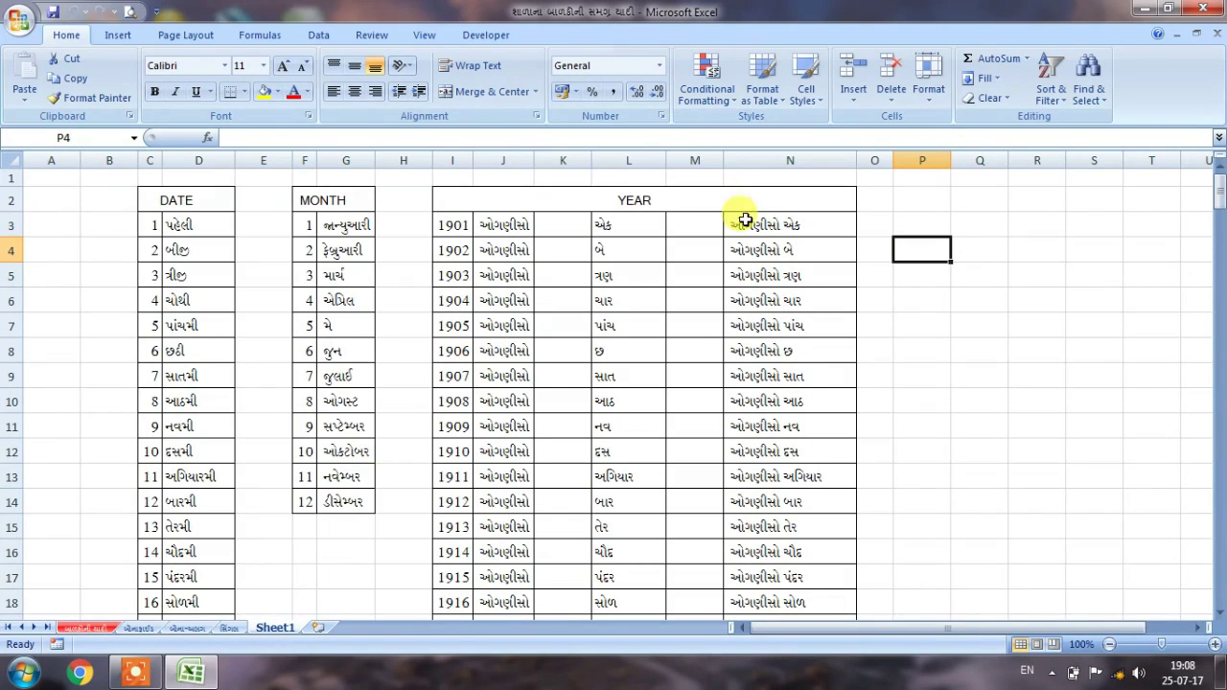
{"action": "mouse_move", "coordinate": [745, 223]}
{"action": "left_mouse_down"}
{"action": "mouse_move", "coordinate": [754, 684]}
{"action": "mouse_move", "coordinate": [760, 512]}
{"action": "left_mouse_up"}
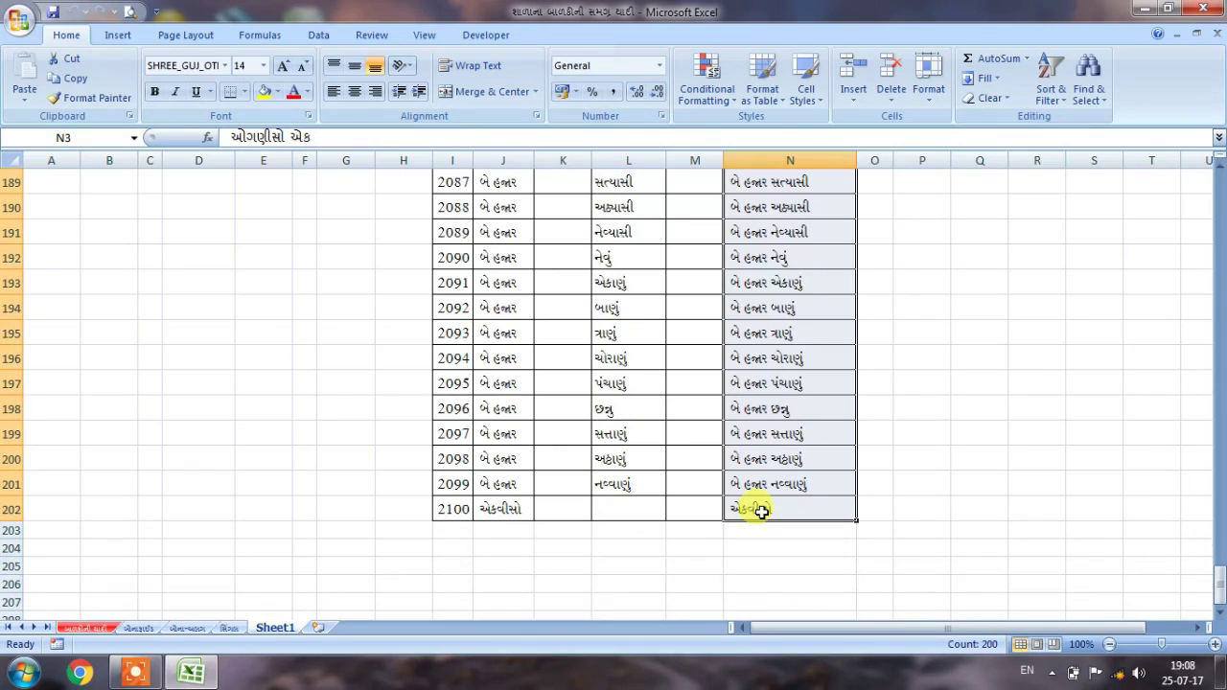
Step: Clear the old year words and enter =CONCATENATE(J3,L3) in N3 to spell 1901 in Gujarati
{"action": "key", "text": "Delete"}
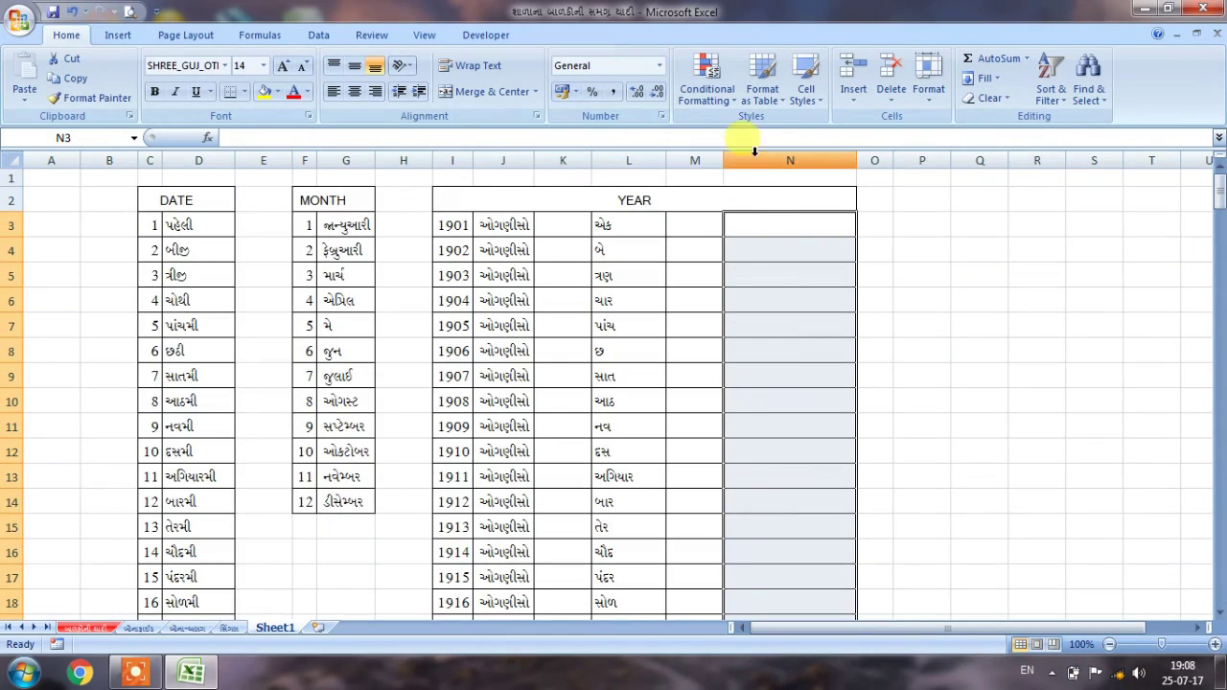
{"action": "left_click", "coordinate": [744, 223]}
{"action": "left_click", "coordinate": [203, 137]}
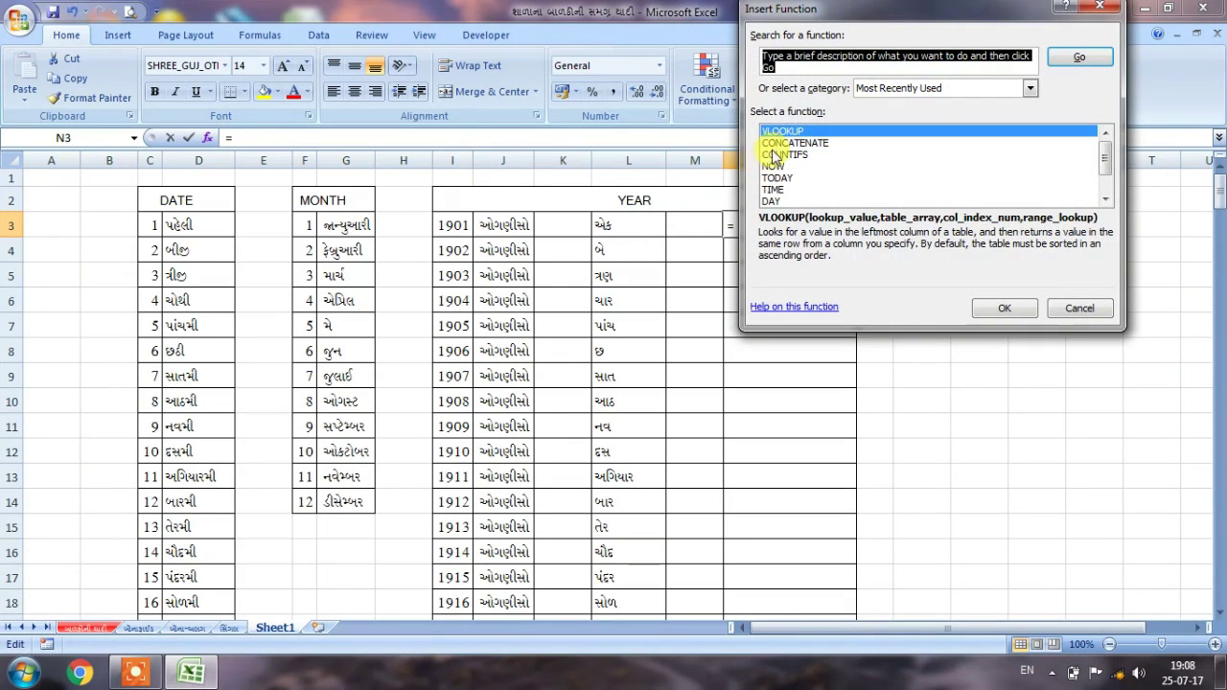
{"action": "left_click", "coordinate": [781, 143]}
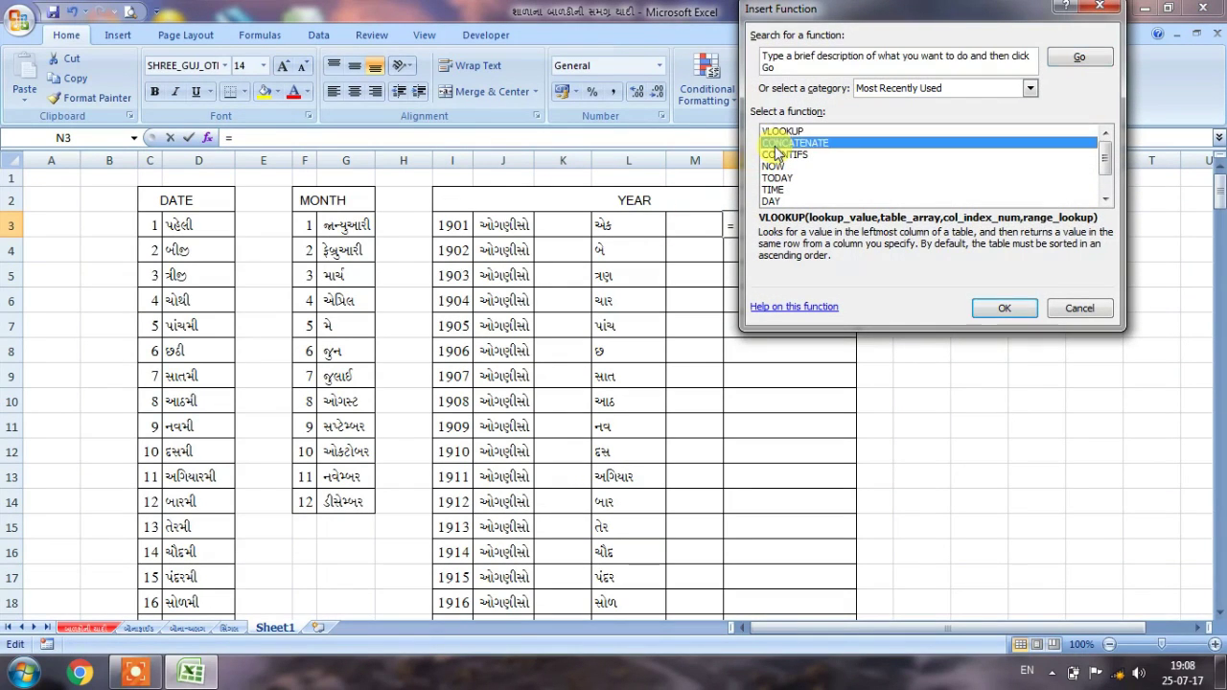
{"action": "left_click", "coordinate": [1008, 313]}
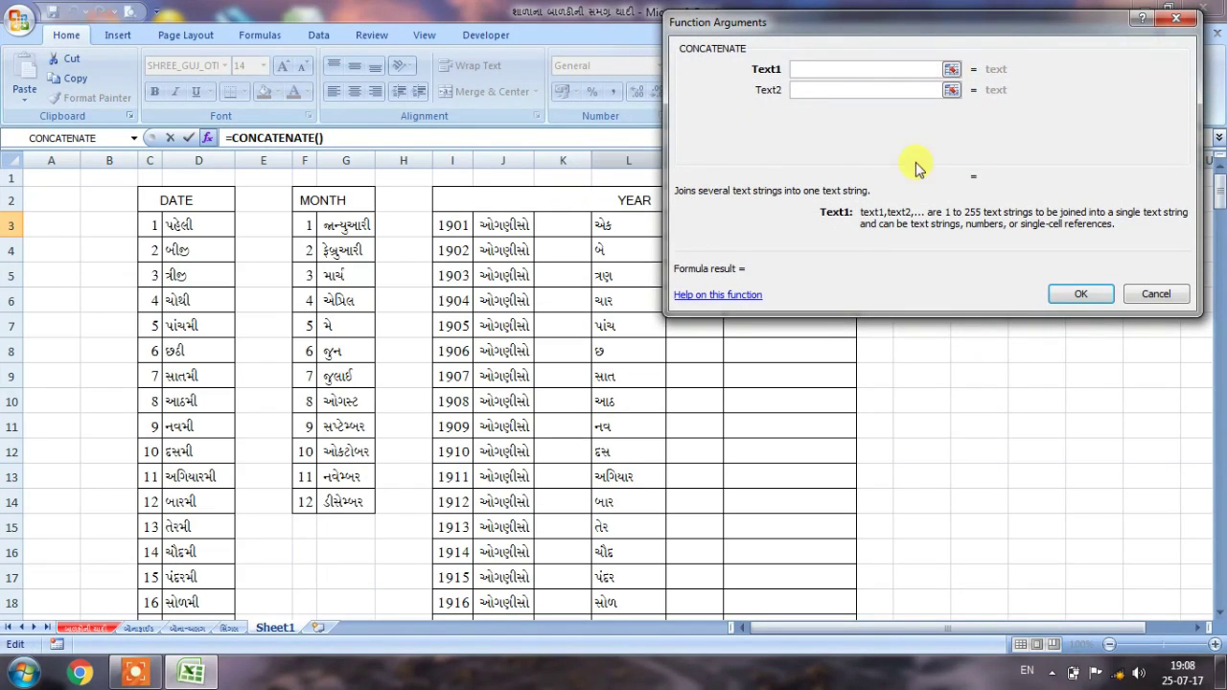
{"action": "left_click", "coordinate": [950, 71]}
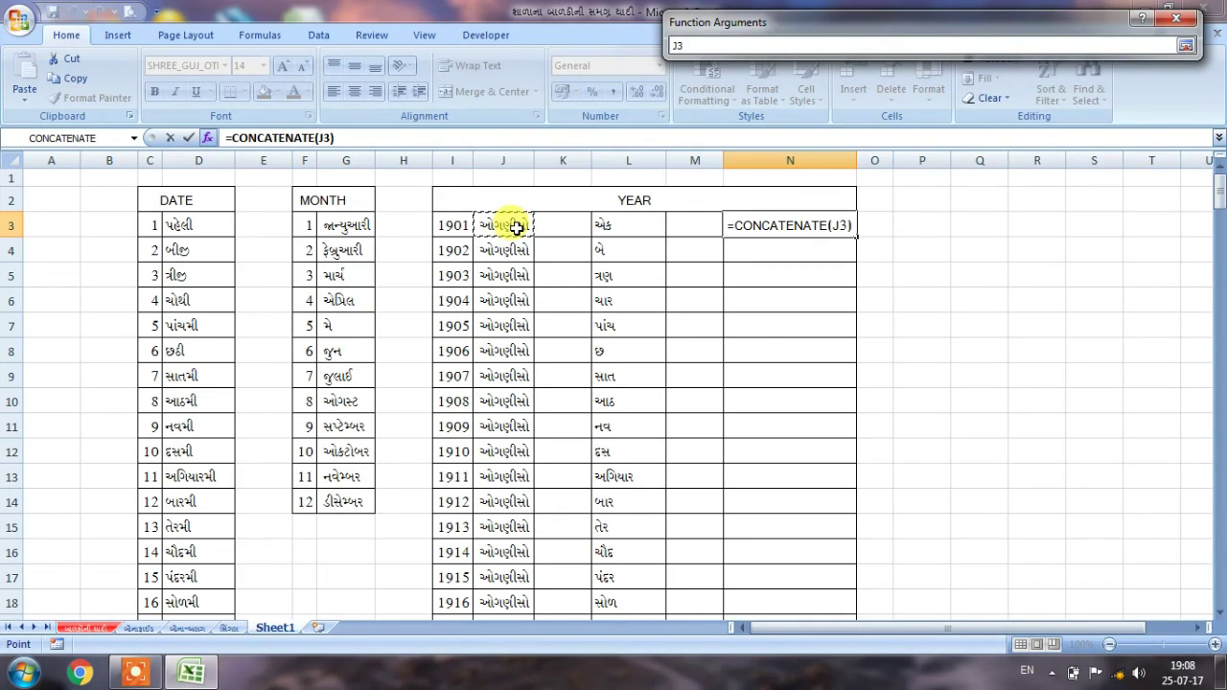
{"action": "left_click", "coordinate": [1186, 46]}
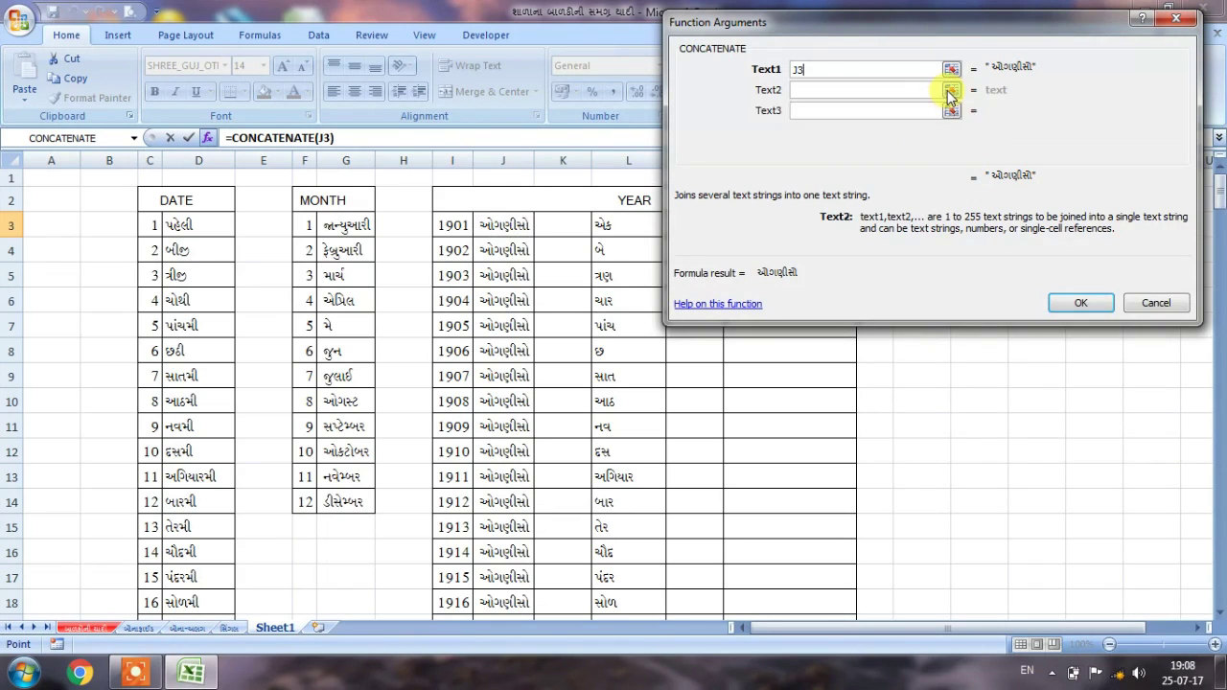
{"action": "left_click", "coordinate": [950, 90]}
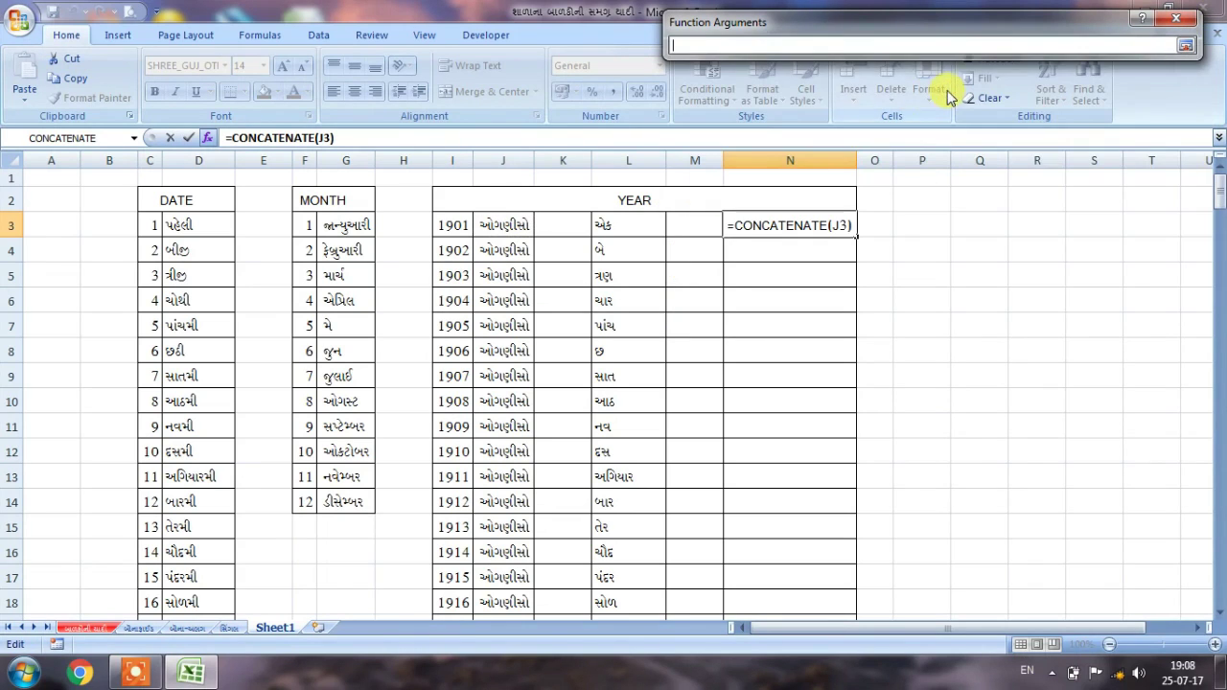
{"action": "left_click", "coordinate": [614, 230]}
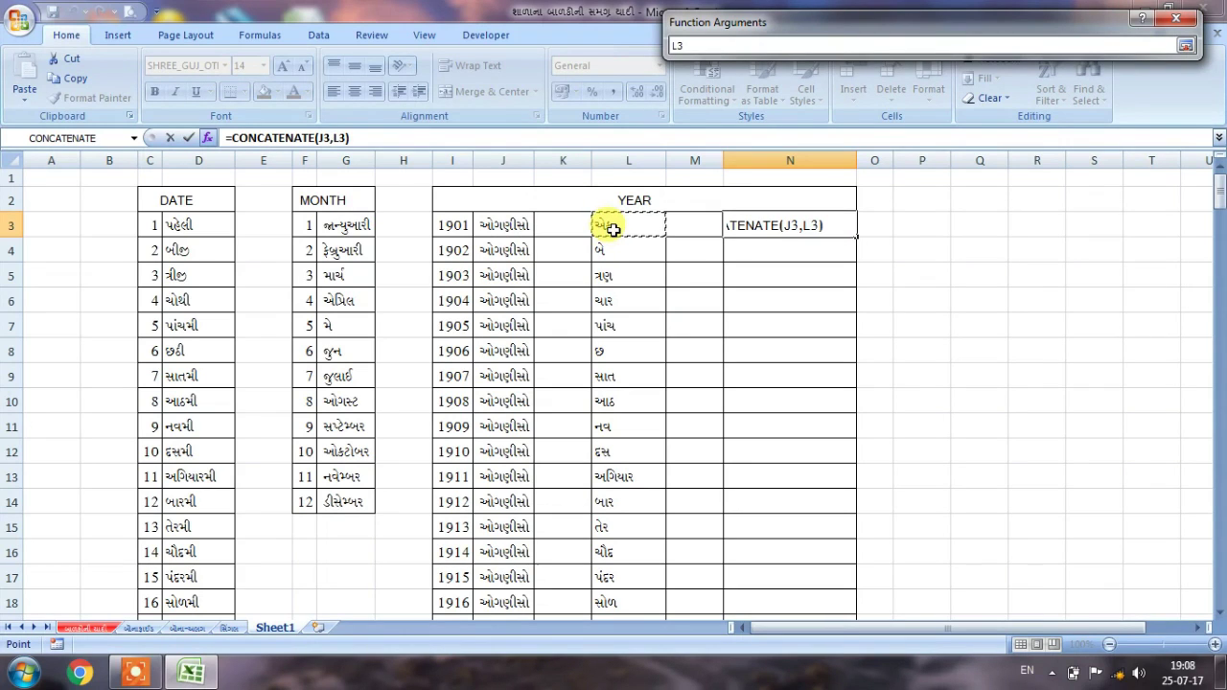
{"action": "left_click", "coordinate": [1186, 45]}
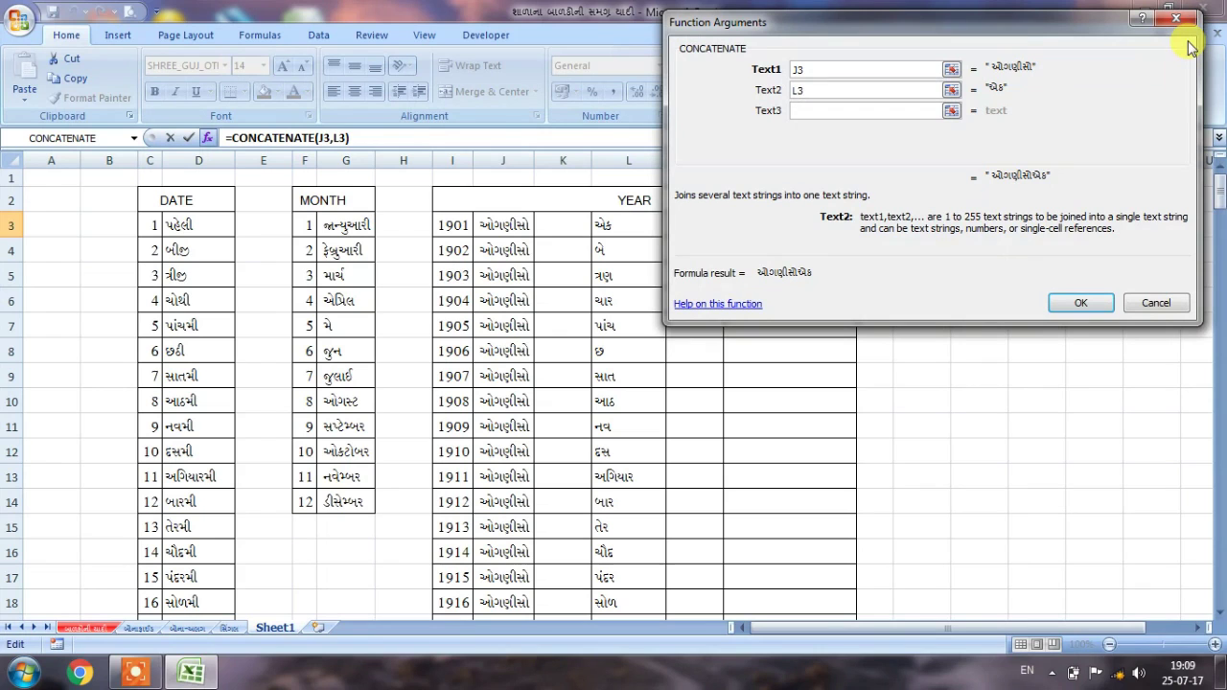
{"action": "left_click", "coordinate": [1076, 299]}
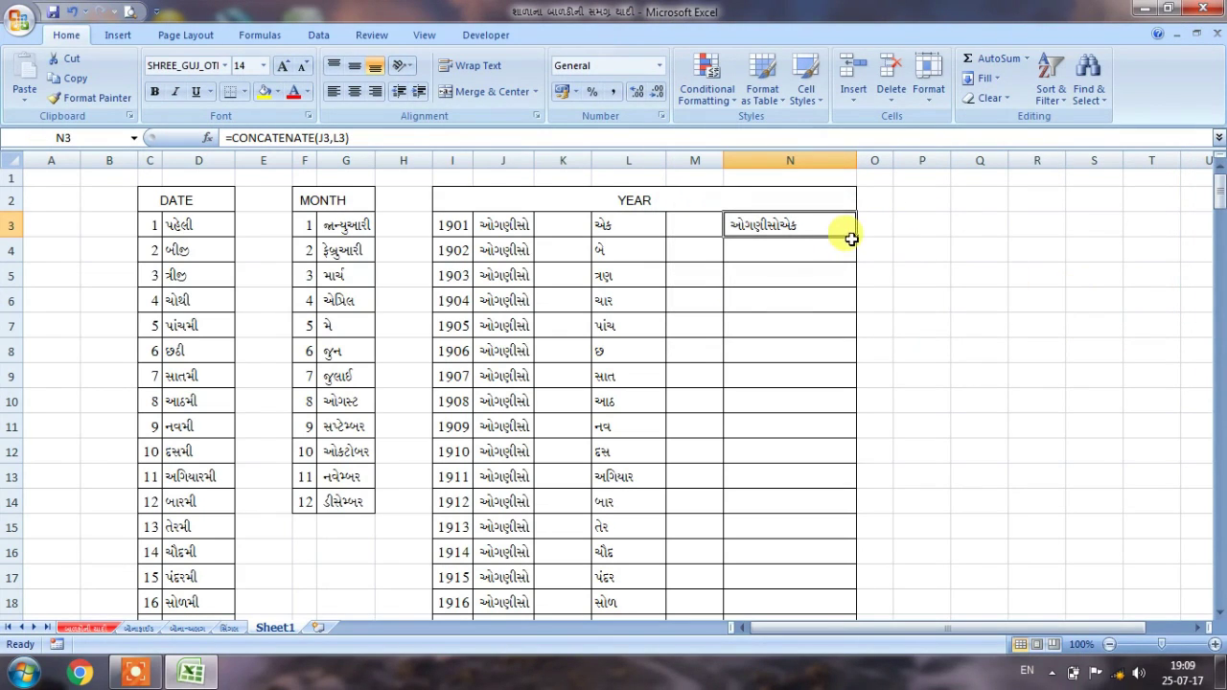
Step: Fill the N3 CONCATENATE formula down to N202, covering years 1901 through 2100
{"action": "left_click_drag", "start_coordinate": [856, 238], "coordinate": [858, 457]}
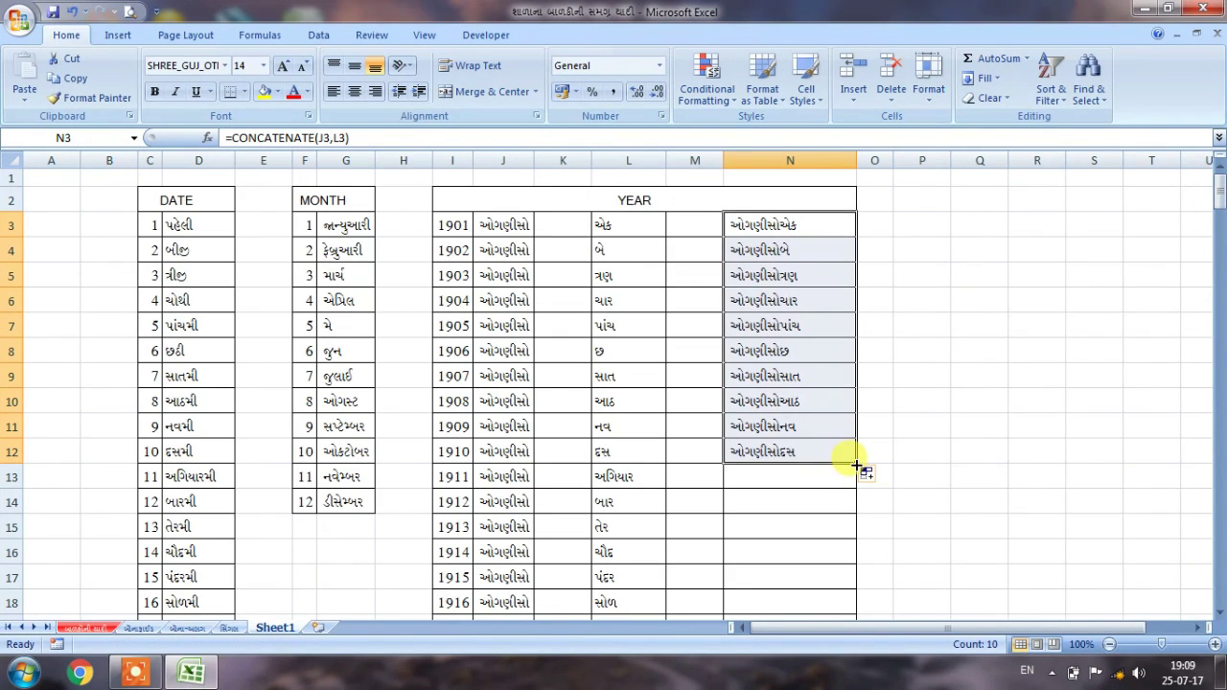
{"action": "left_click_drag", "start_coordinate": [856, 464], "coordinate": [863, 646]}
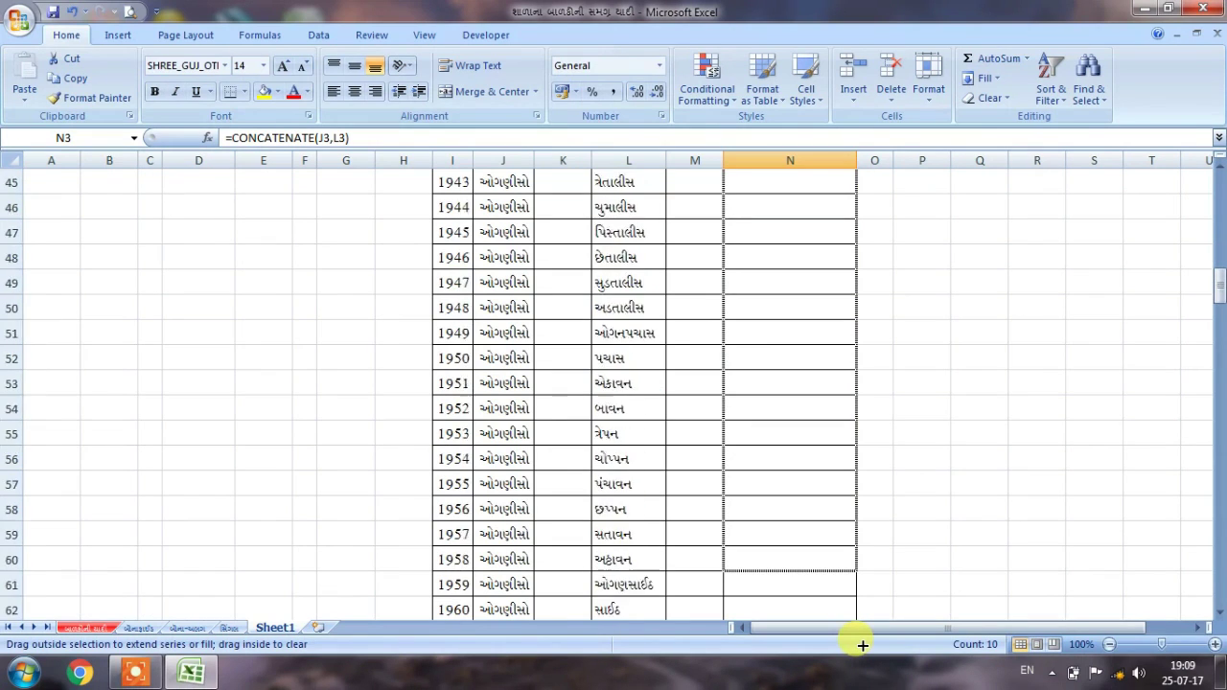
{"action": "left_click_drag", "start_coordinate": [863, 646], "coordinate": [862, 665]}
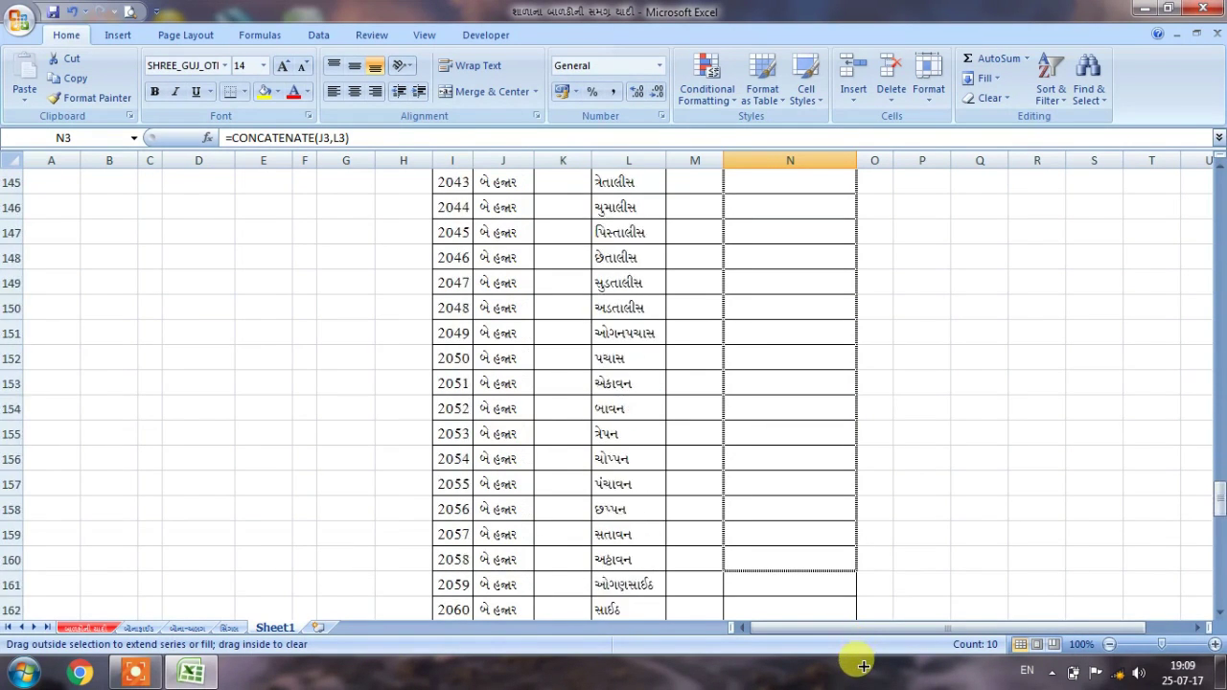
{"action": "left_click_drag", "start_coordinate": [863, 665], "coordinate": [854, 585]}
{"action": "left_click", "coordinate": [966, 386]}
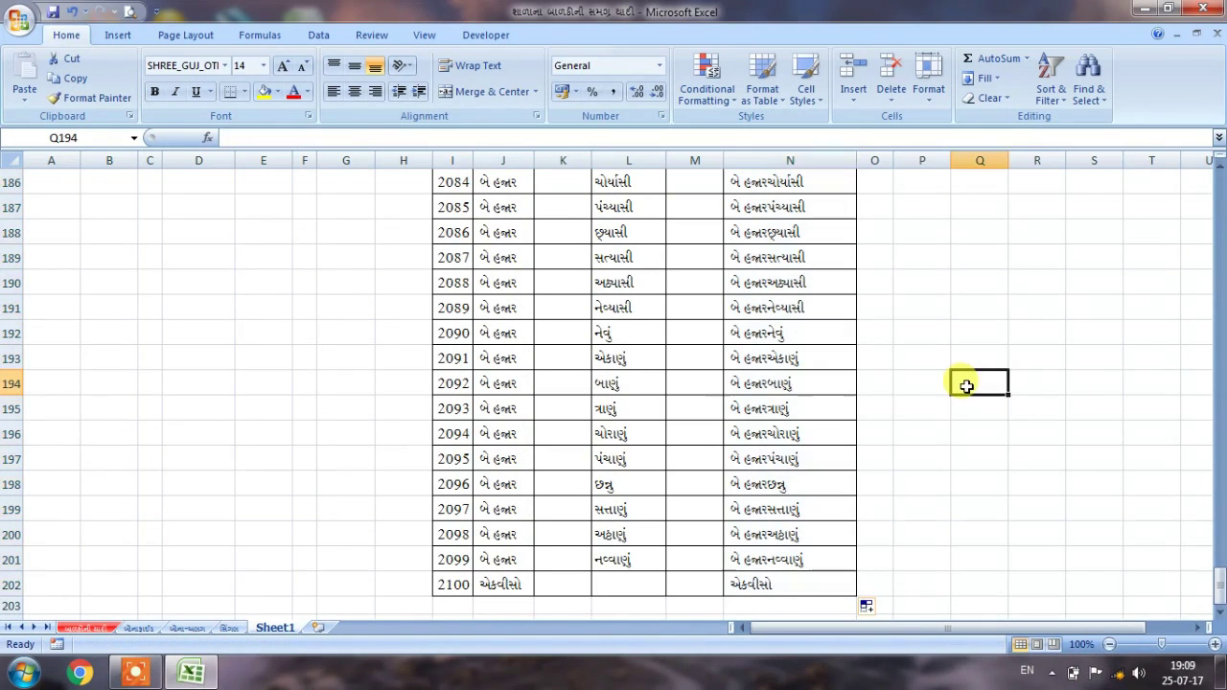
{"action": "left_click_drag", "start_coordinate": [1219, 579], "coordinate": [1201, 186]}
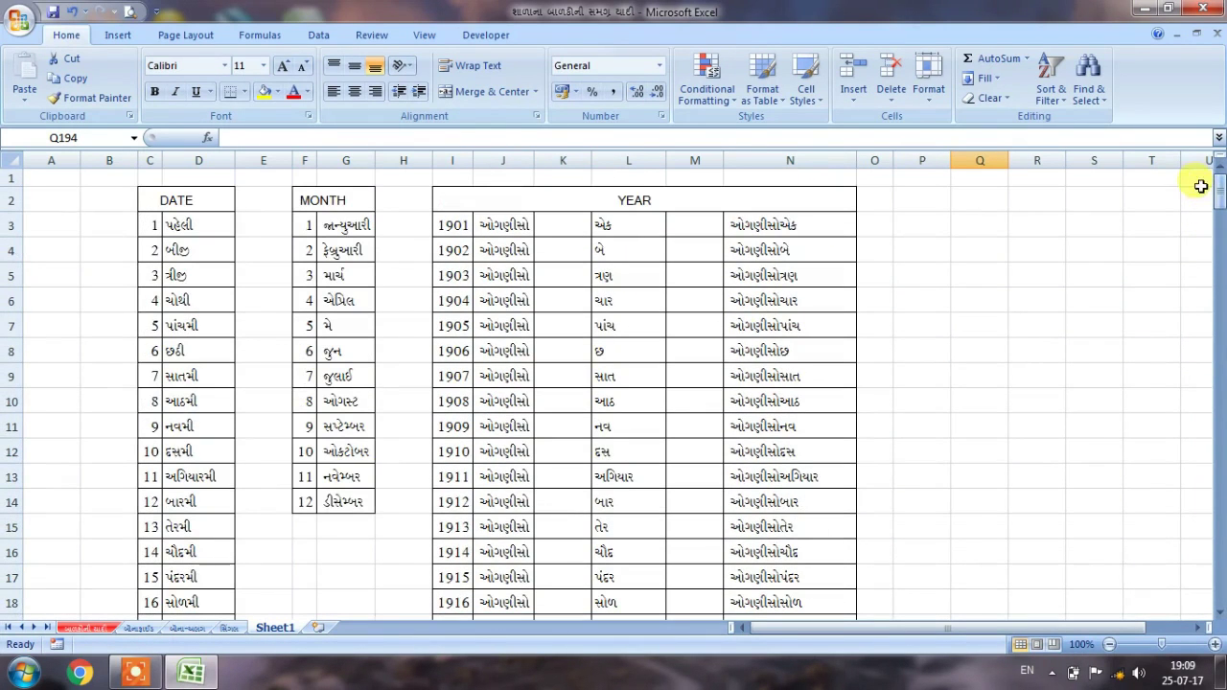
Step: On the student list sheet, enter the first student's birth date as day 31, month 8, year 2010
{"action": "left_click", "coordinate": [86, 628]}
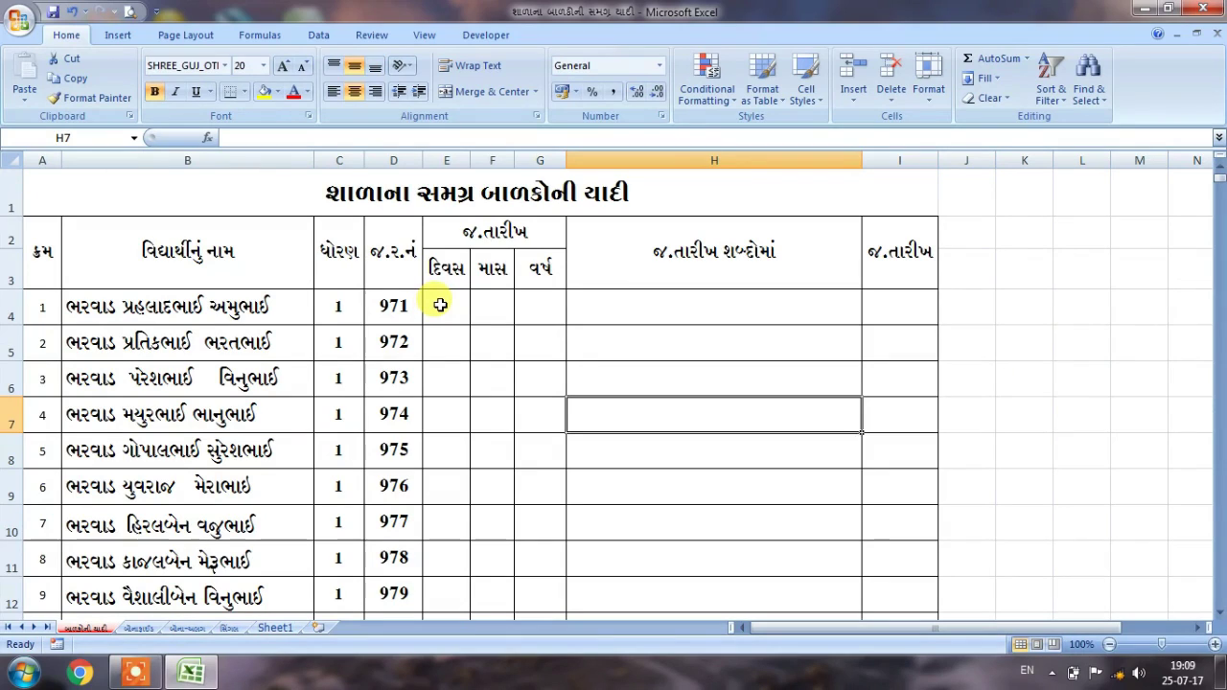
{"action": "left_click", "coordinate": [440, 305]}
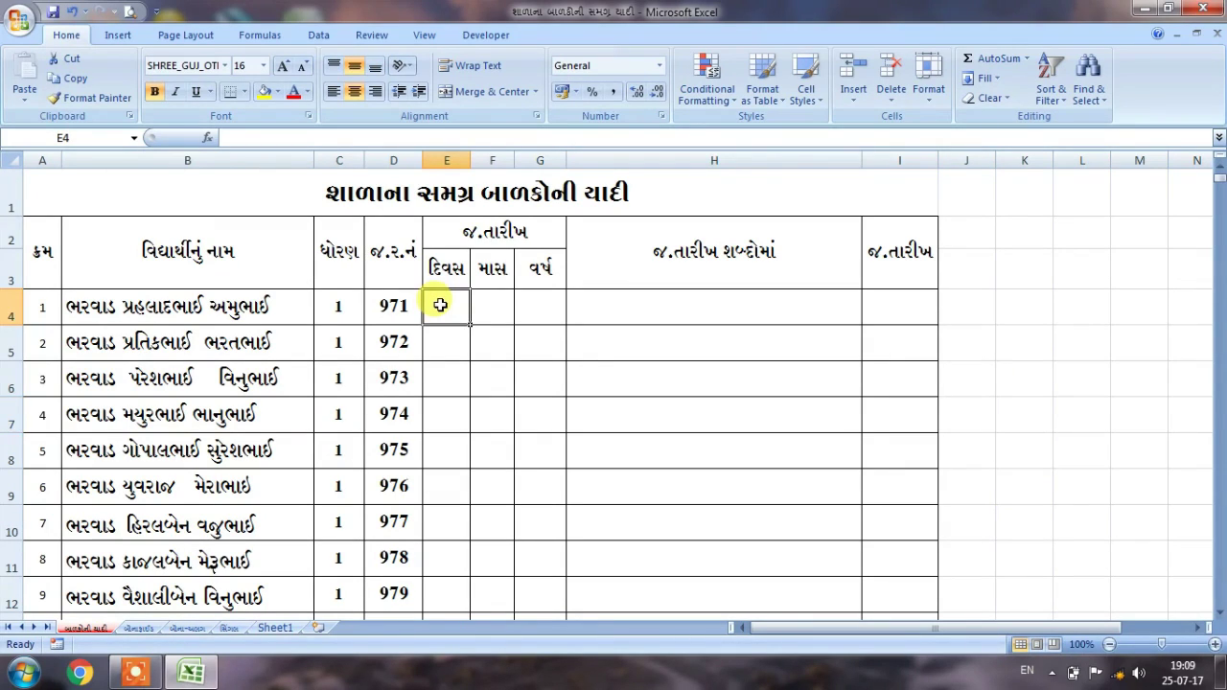
{"action": "type", "text": "31"}
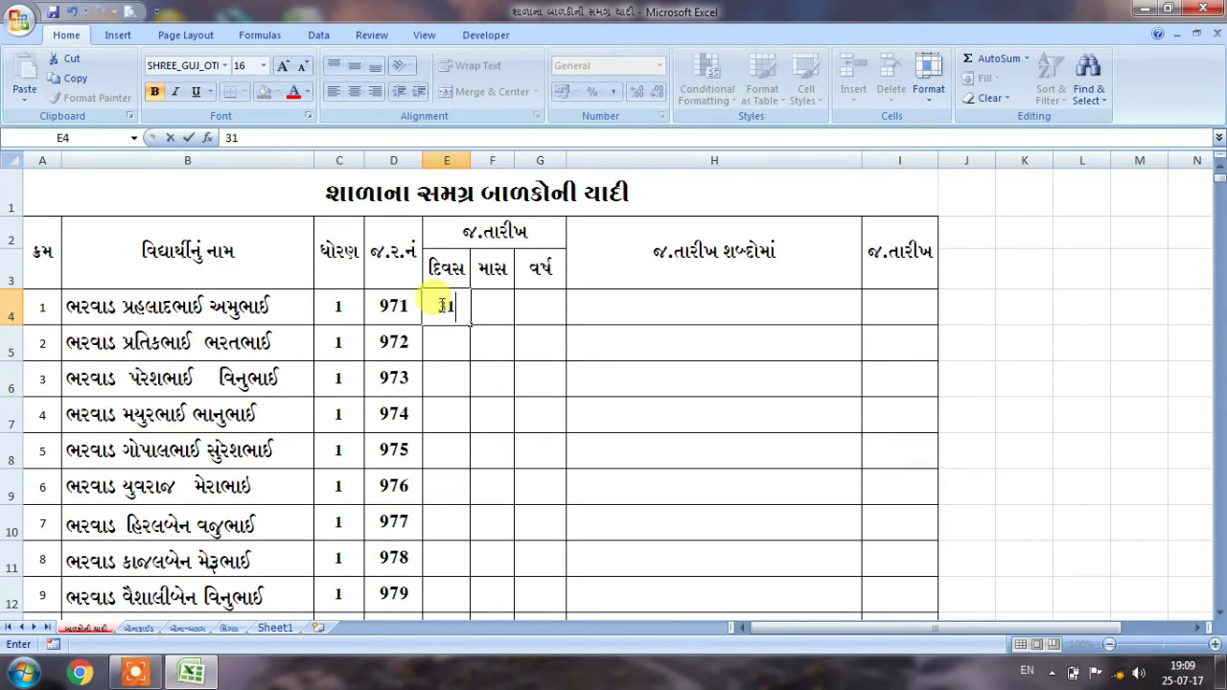
{"action": "key", "text": "Tab"}
{"action": "type", "text": "8"}
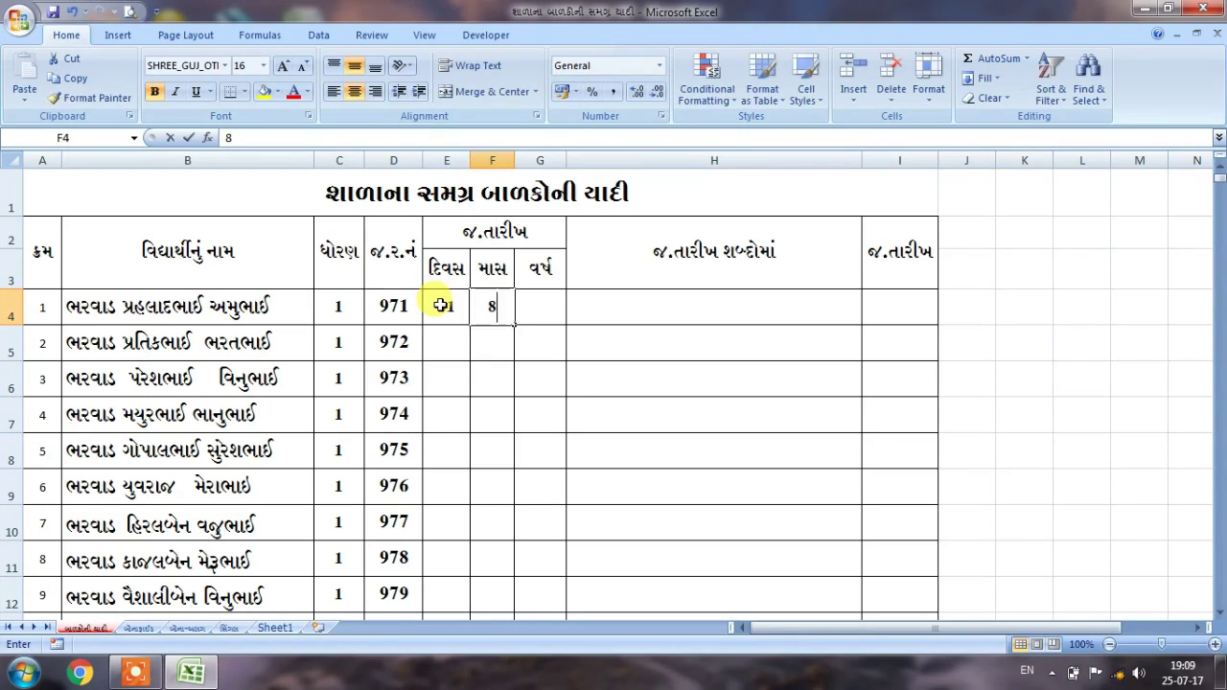
{"action": "key", "text": "Tab"}
{"action": "type", "text": "20"}
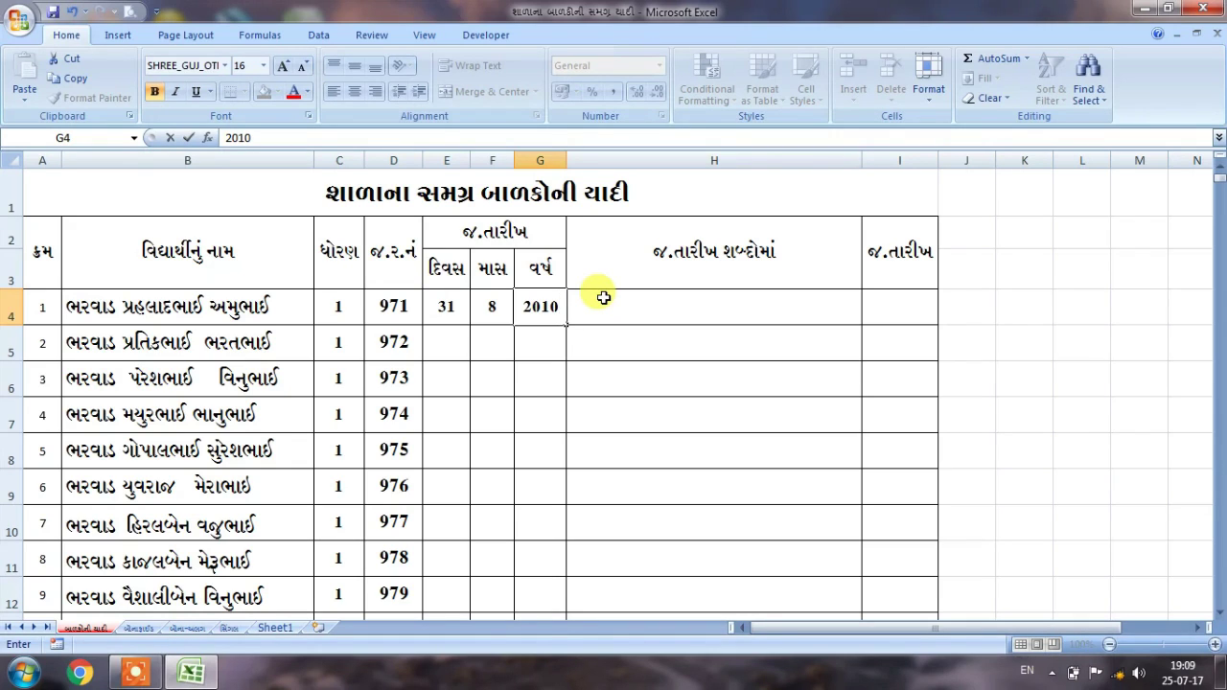
{"action": "left_click", "coordinate": [603, 299]}
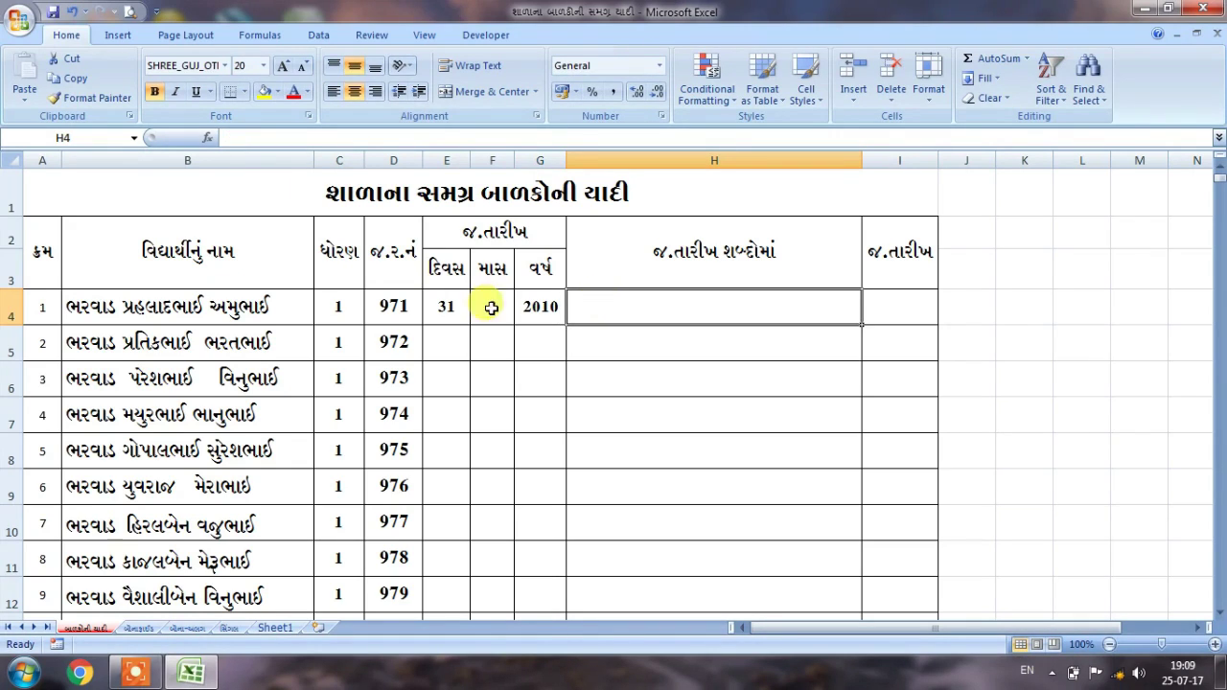
Step: Start a CONCATENATE formula in H4 with a VLOOKUP nested inside it
{"action": "left_click", "coordinate": [206, 138]}
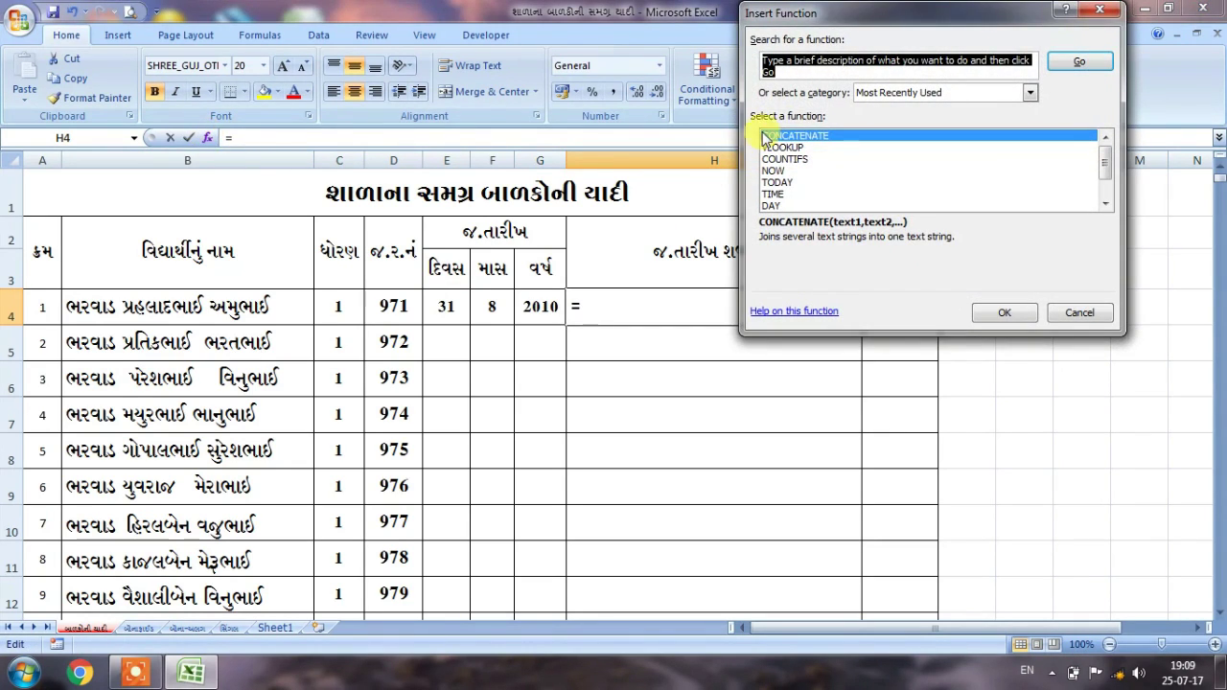
{"action": "left_click", "coordinate": [997, 313]}
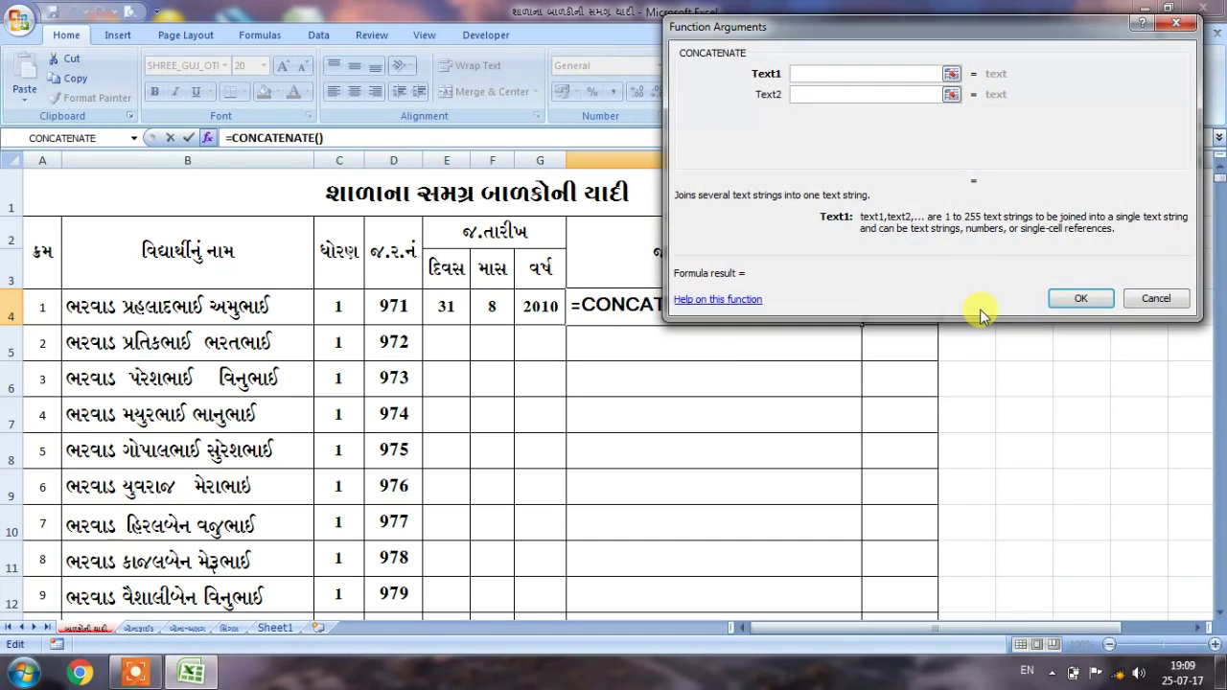
{"action": "left_click", "coordinate": [1080, 303]}
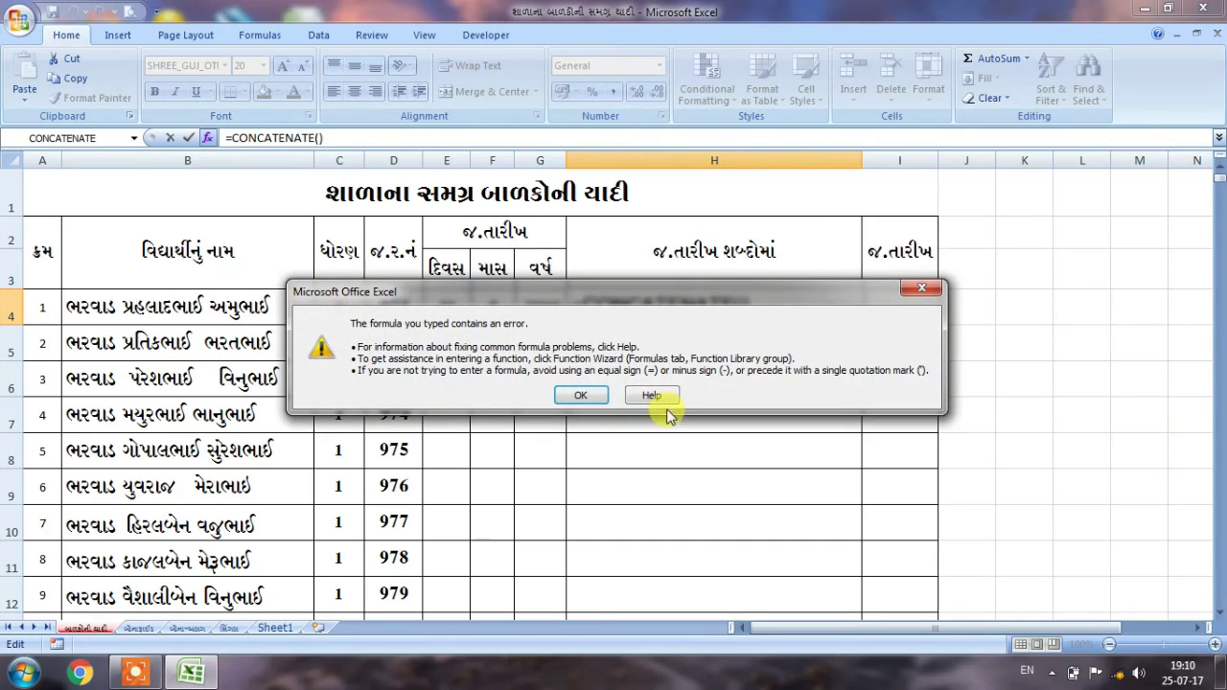
{"action": "left_click", "coordinate": [586, 397]}
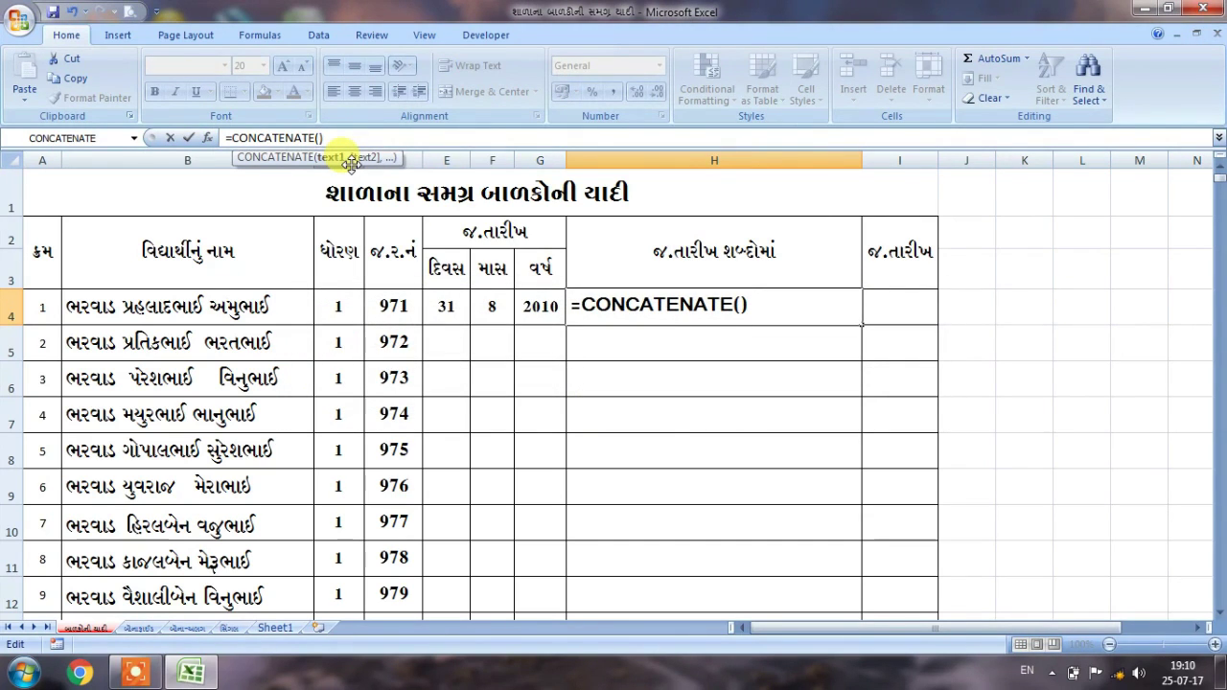
{"action": "left_click", "coordinate": [134, 138]}
{"action": "left_click", "coordinate": [40, 168]}
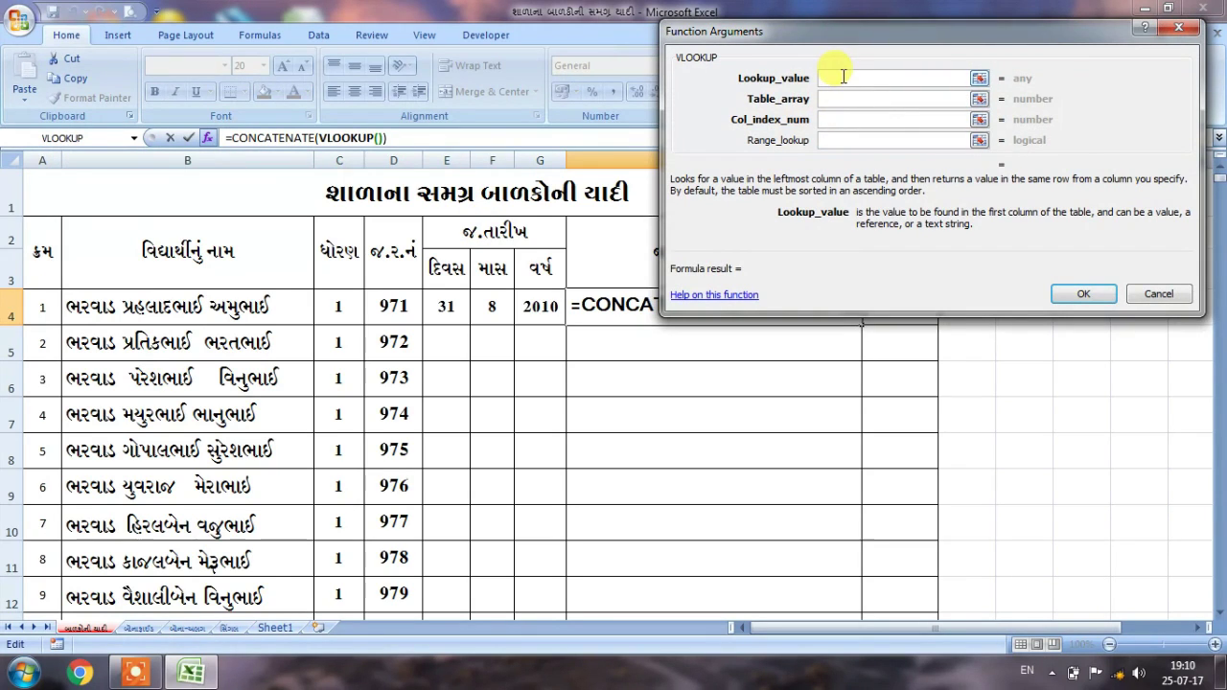
Step: Set the day VLOOKUP to E4, table Sheet1!C3:D33, column index 2
{"action": "left_click", "coordinate": [452, 304]}
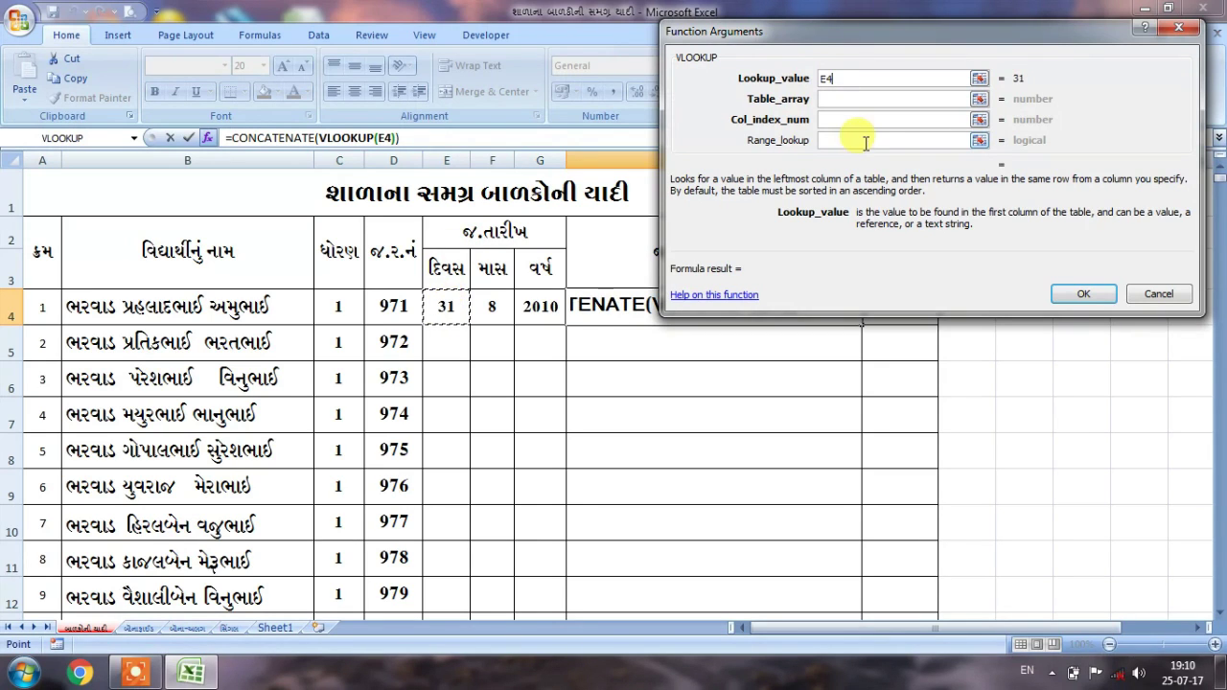
{"action": "left_click", "coordinate": [978, 99]}
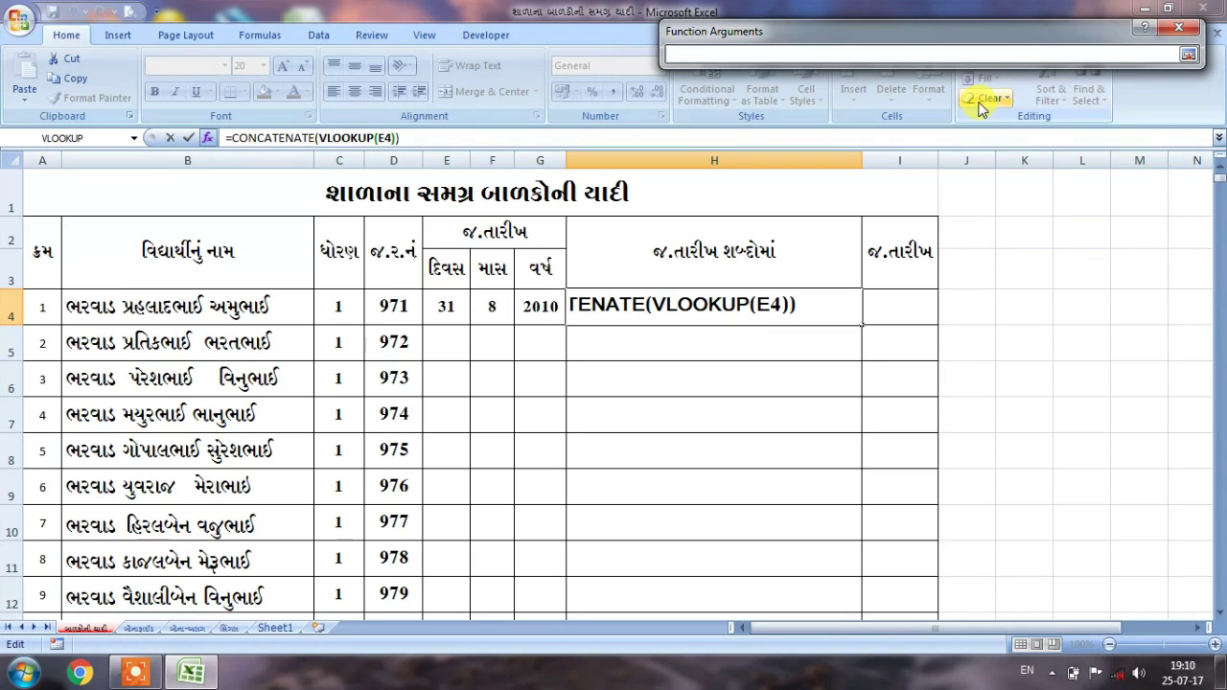
{"action": "left_click", "coordinate": [275, 627]}
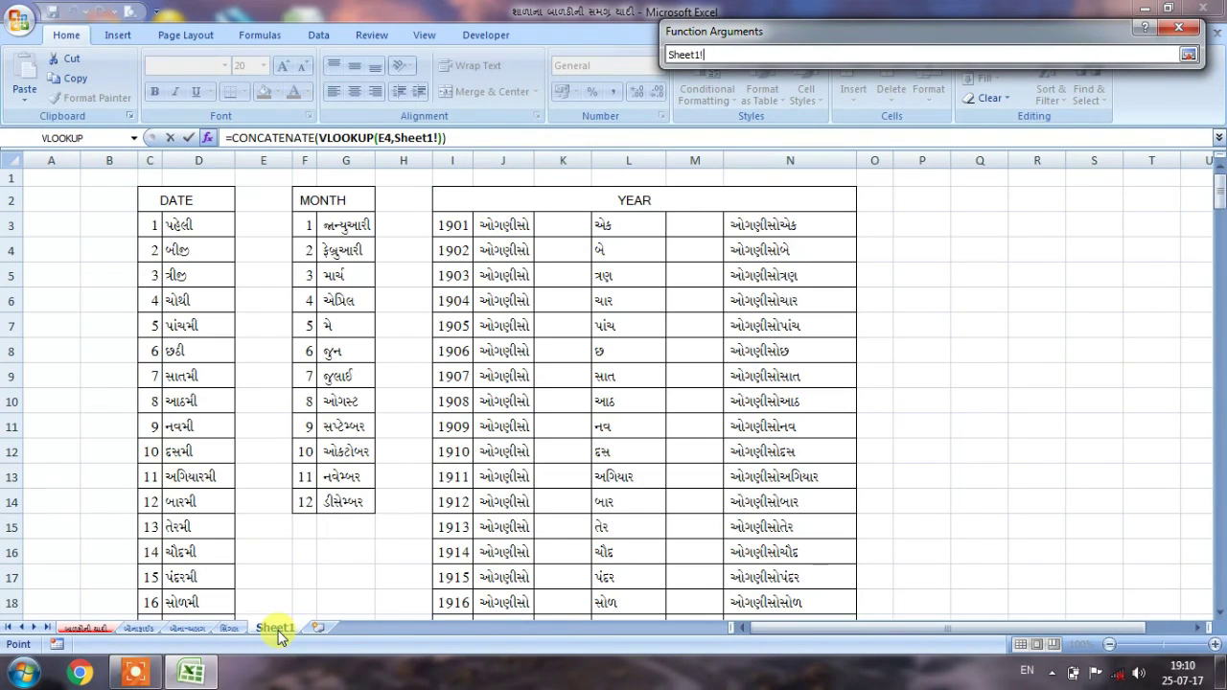
{"action": "mouse_move", "coordinate": [154, 224]}
{"action": "left_mouse_down"}
{"action": "mouse_move", "coordinate": [164, 657]}
{"action": "mouse_move", "coordinate": [182, 570]}
{"action": "left_mouse_up"}
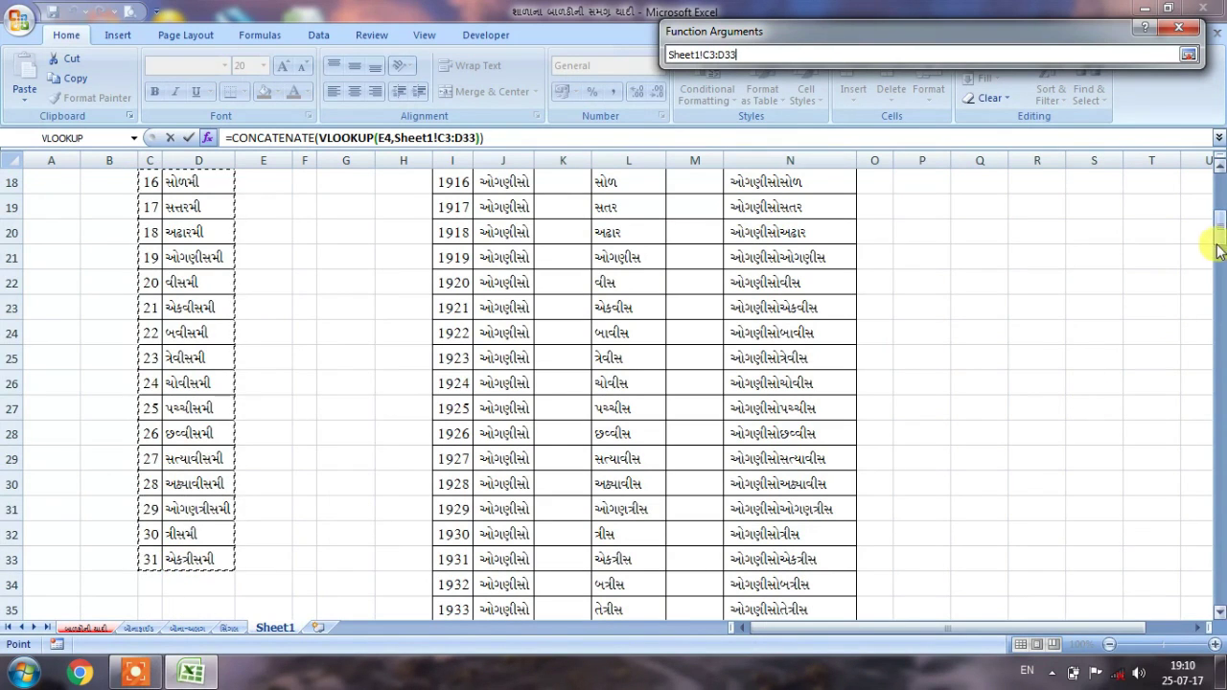
{"action": "left_click_drag", "start_coordinate": [1219, 249], "coordinate": [1219, 184]}
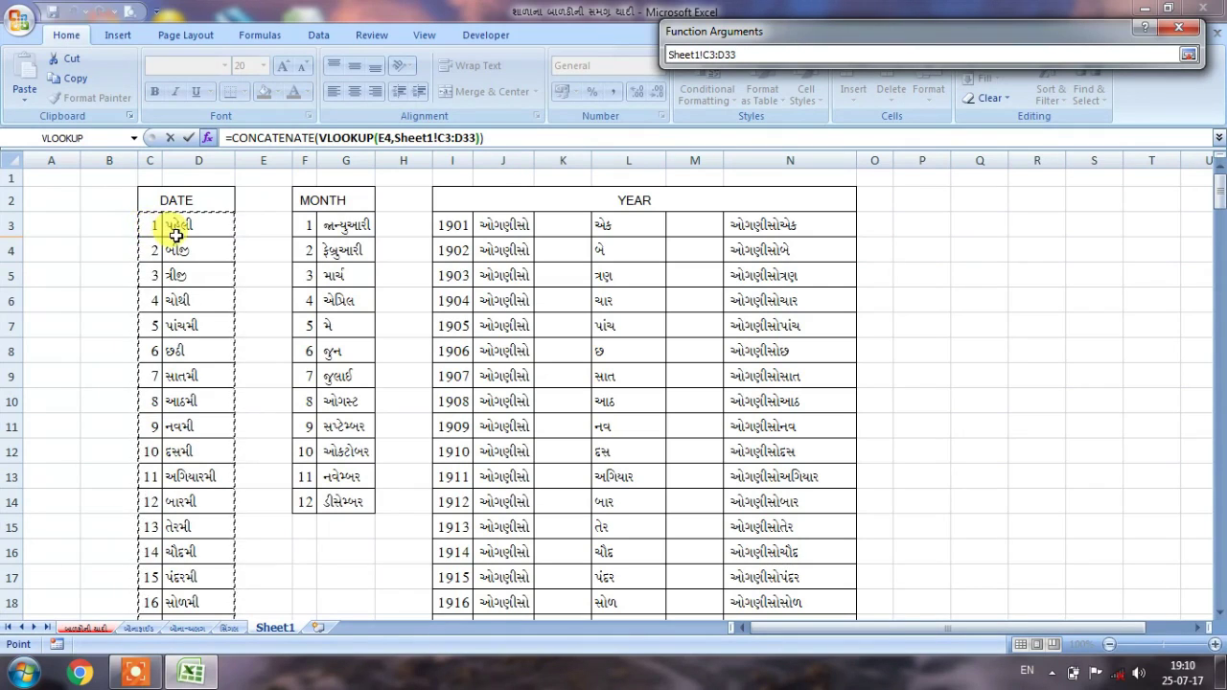
{"action": "left_click", "coordinate": [1189, 55]}
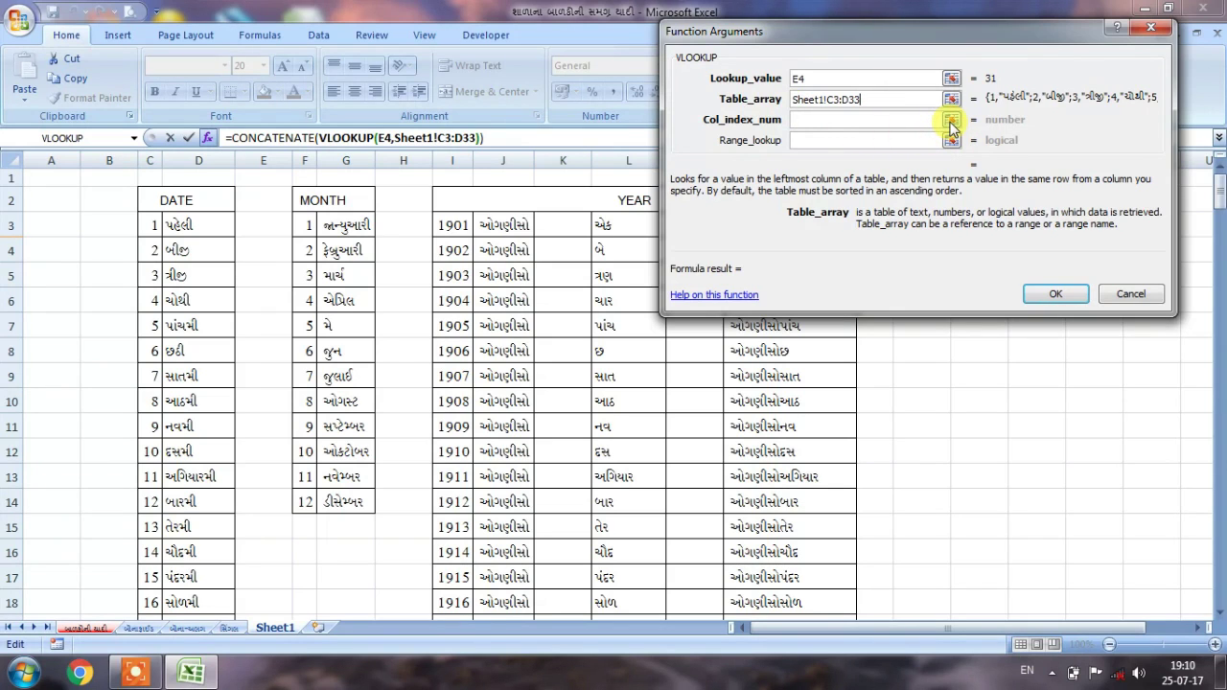
{"action": "left_click", "coordinate": [951, 128]}
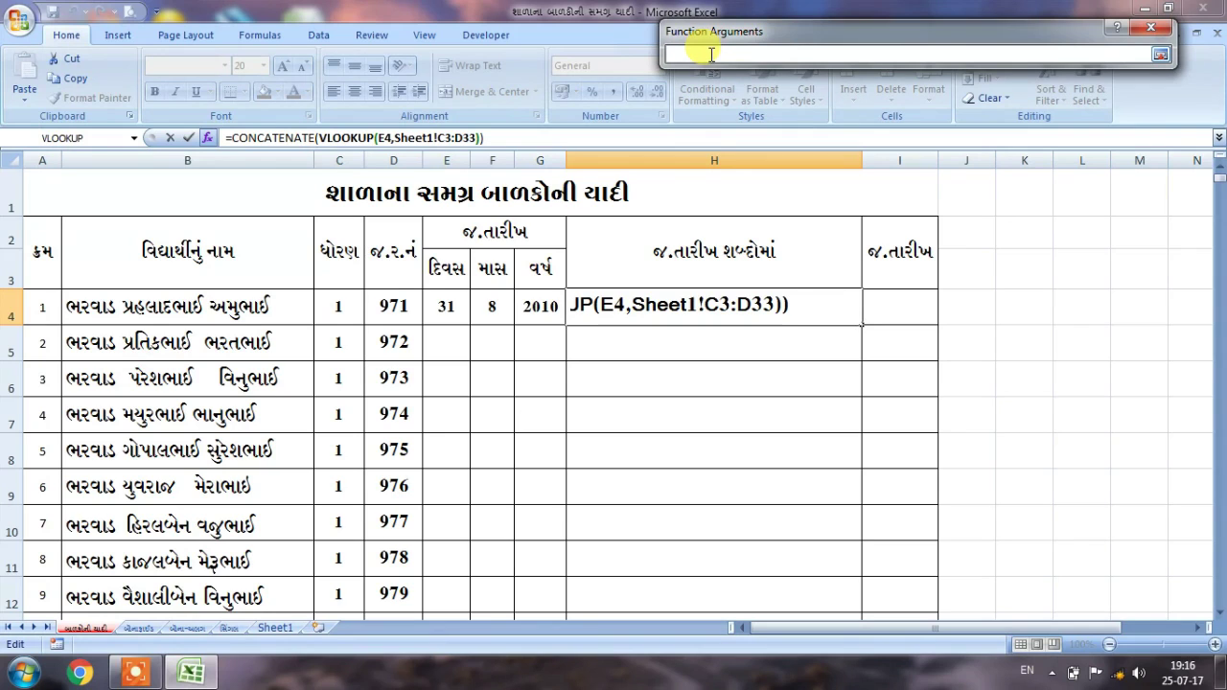
{"action": "type", "text": "2"}
{"action": "left_click", "coordinate": [1162, 56]}
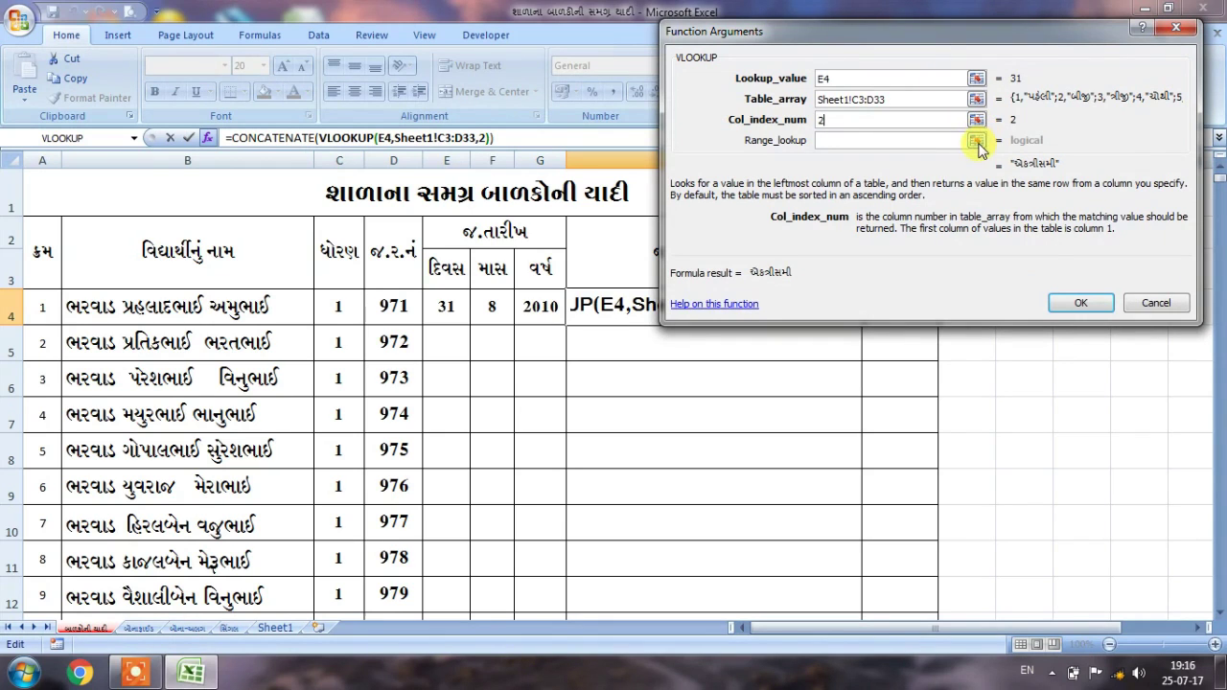
Step: Apply the day lookup in H4, then remove the formula's closing parenthesis to extend it
{"action": "left_click", "coordinate": [1065, 304]}
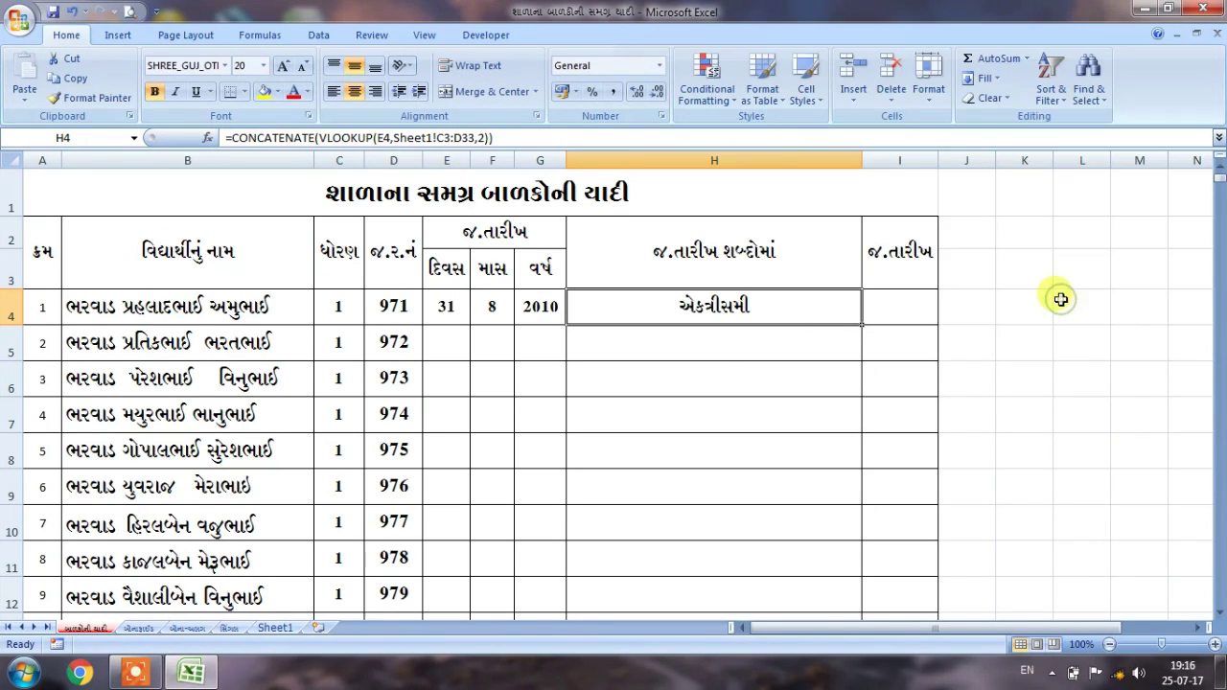
{"action": "left_click", "coordinate": [498, 137]}
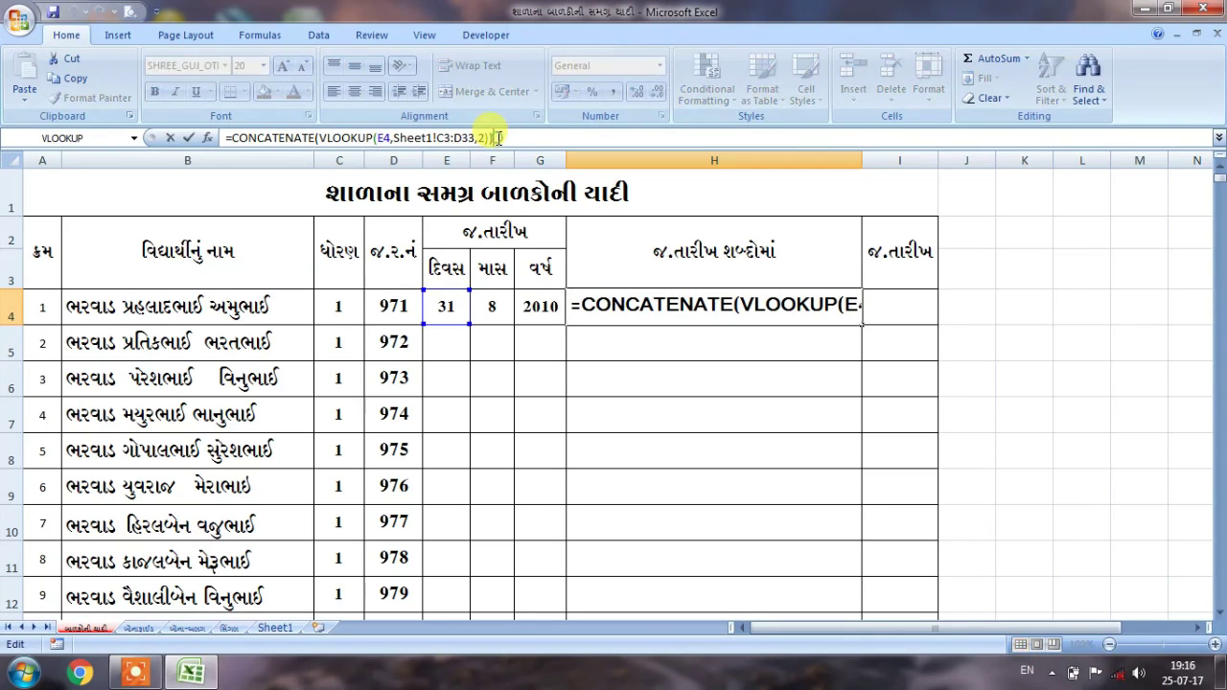
{"action": "key", "text": "BackSpace"}
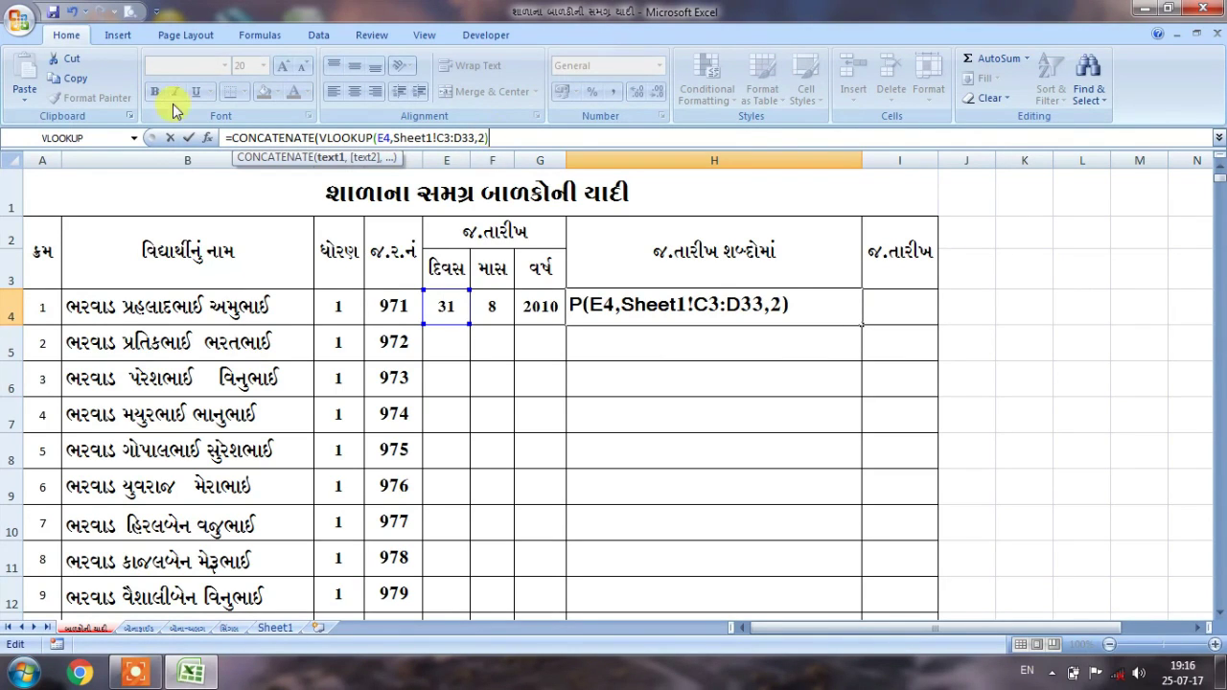
{"action": "left_click", "coordinate": [134, 138]}
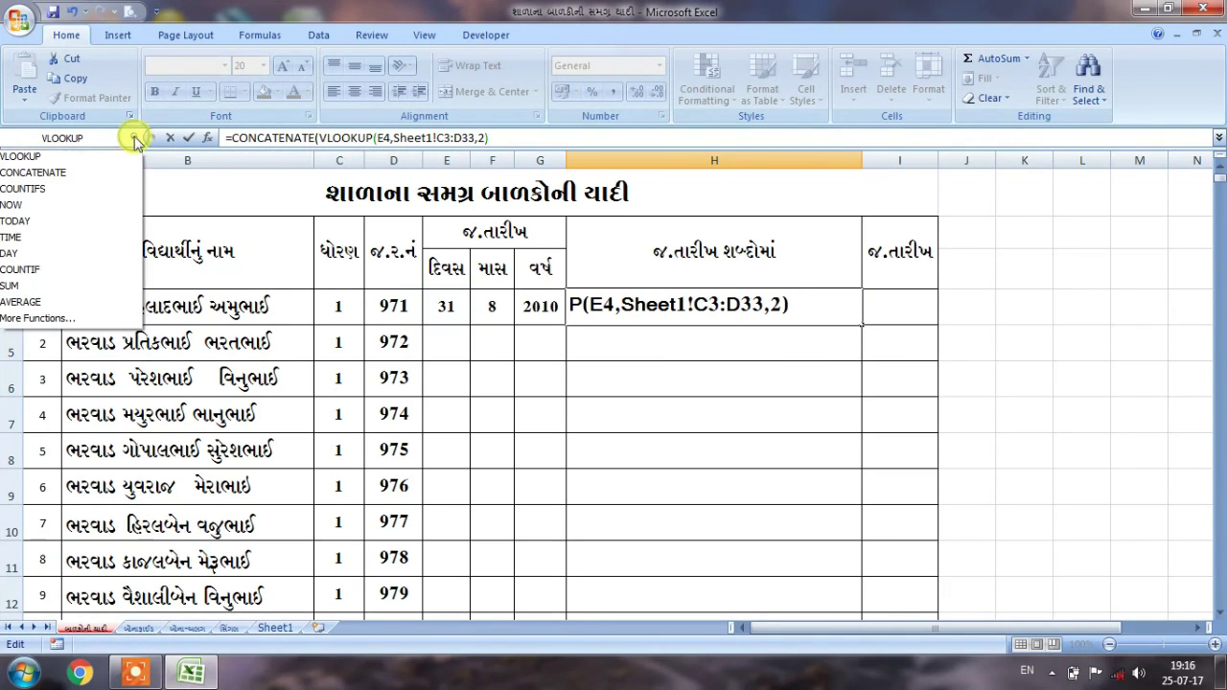
Step: Add a month lookup VLOOKUP(F4,Sheet1!F3:G14,2) and accept Excel's correction, which shows #VALUE!
{"action": "left_click", "coordinate": [48, 157]}
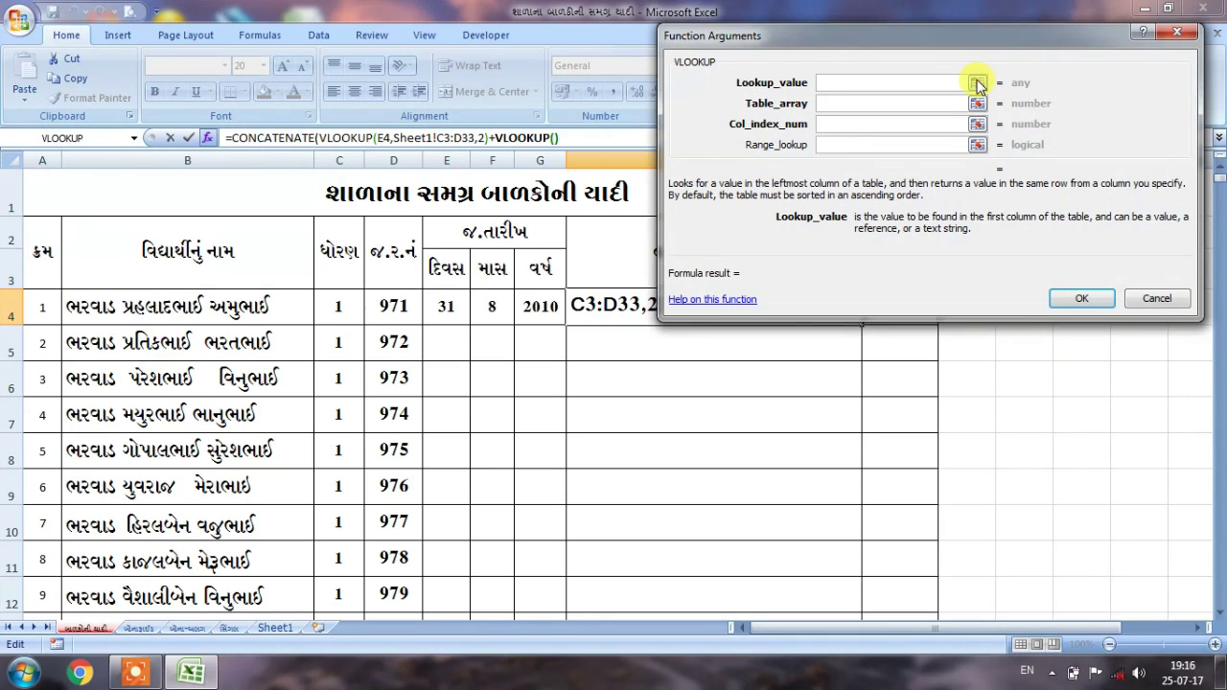
{"action": "left_click", "coordinate": [490, 302]}
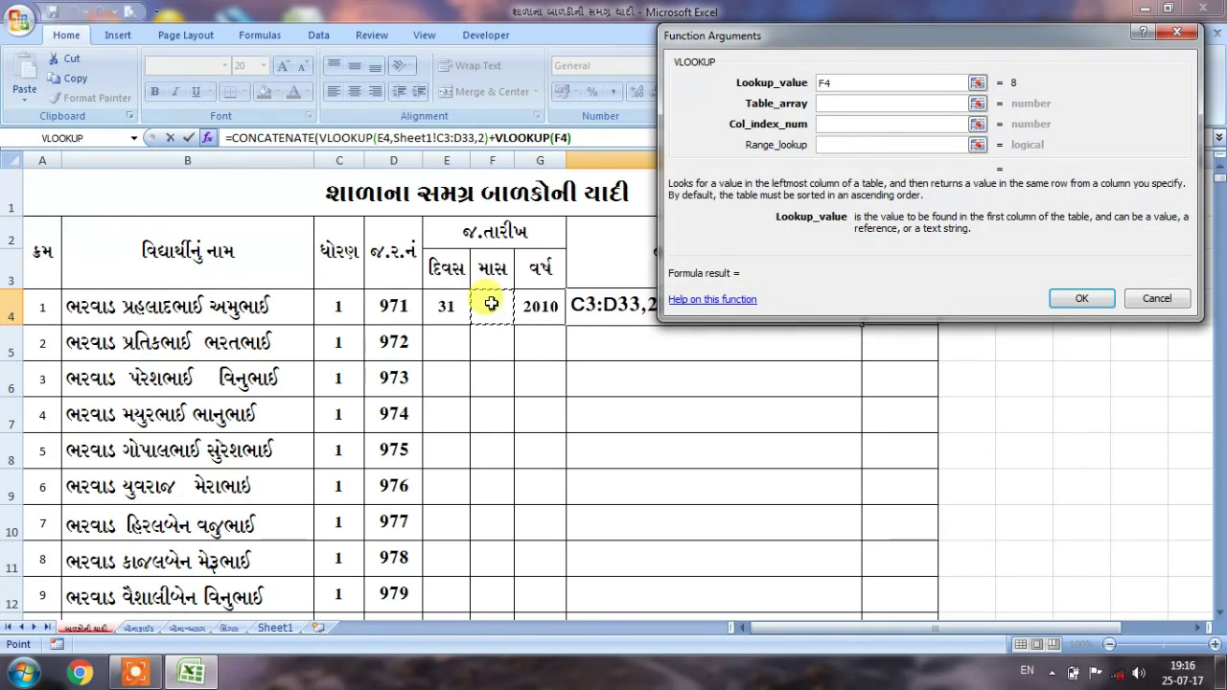
{"action": "left_click", "coordinate": [977, 104]}
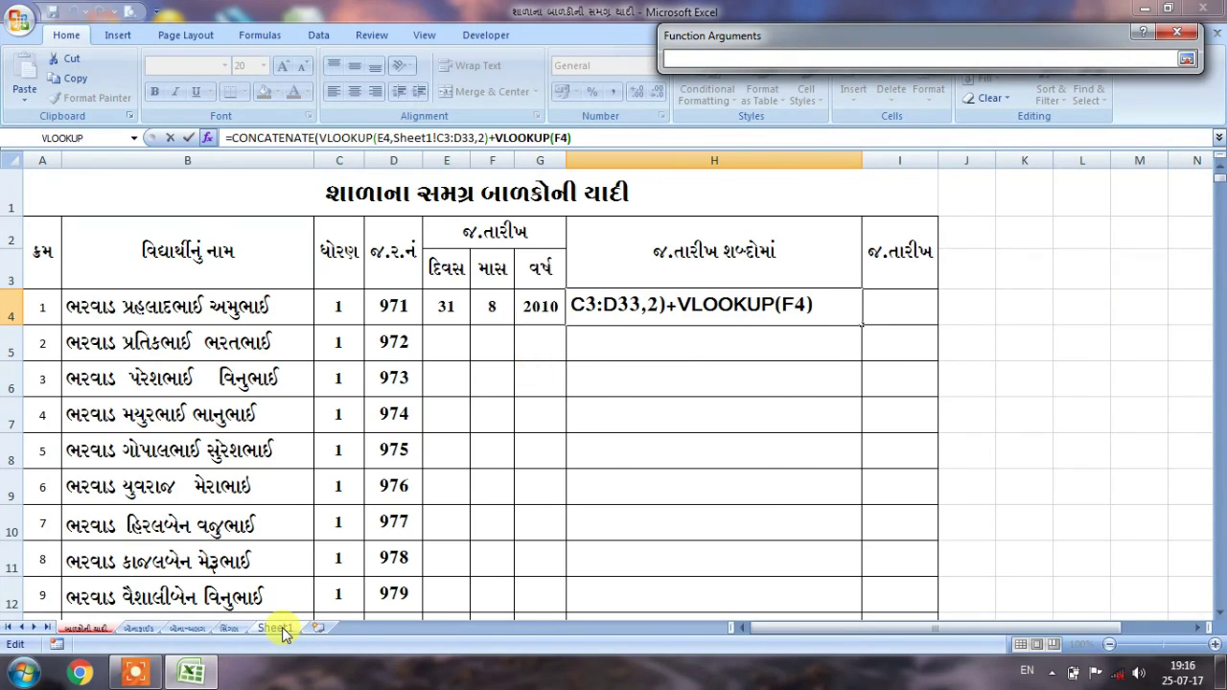
{"action": "left_click", "coordinate": [278, 629]}
{"action": "left_click_drag", "start_coordinate": [310, 224], "coordinate": [353, 502]}
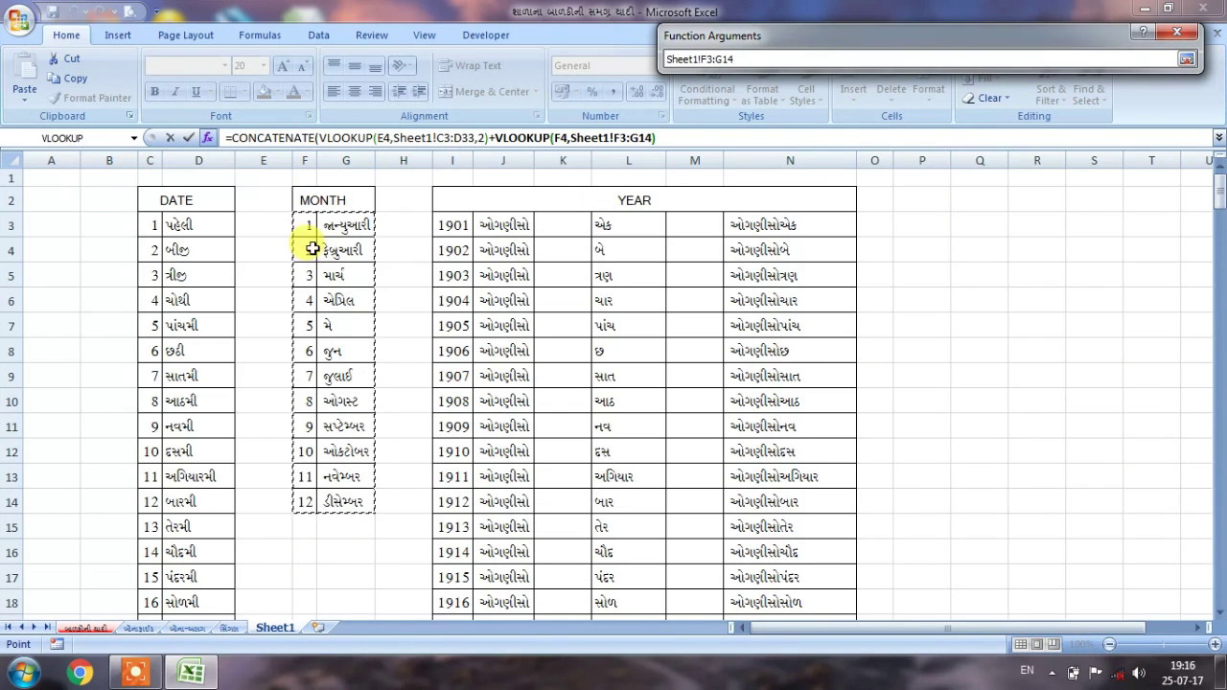
{"action": "left_click", "coordinate": [1187, 62]}
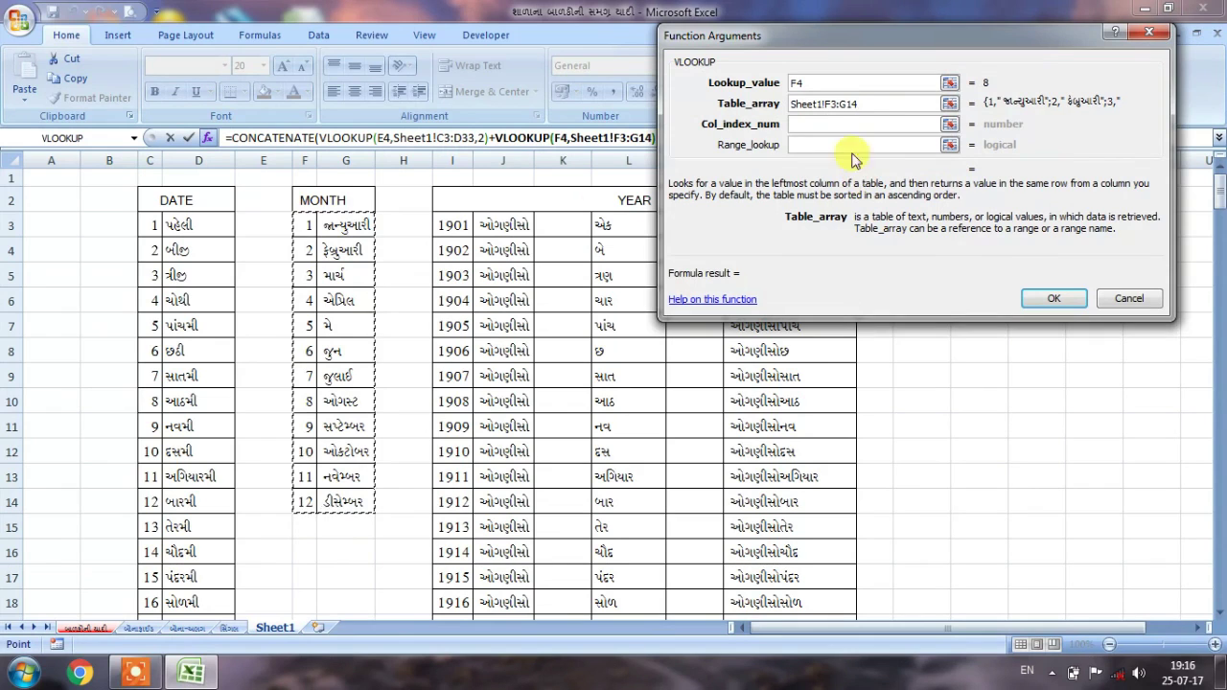
{"action": "left_click", "coordinate": [801, 123]}
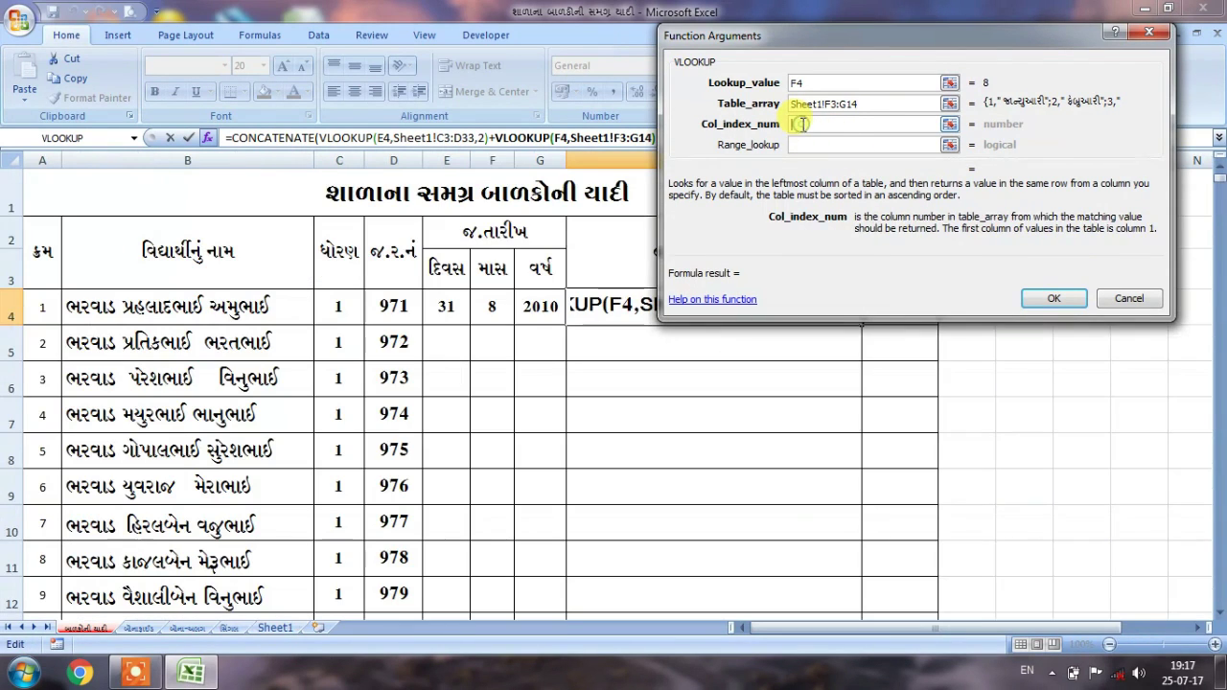
{"action": "type", "text": "2"}
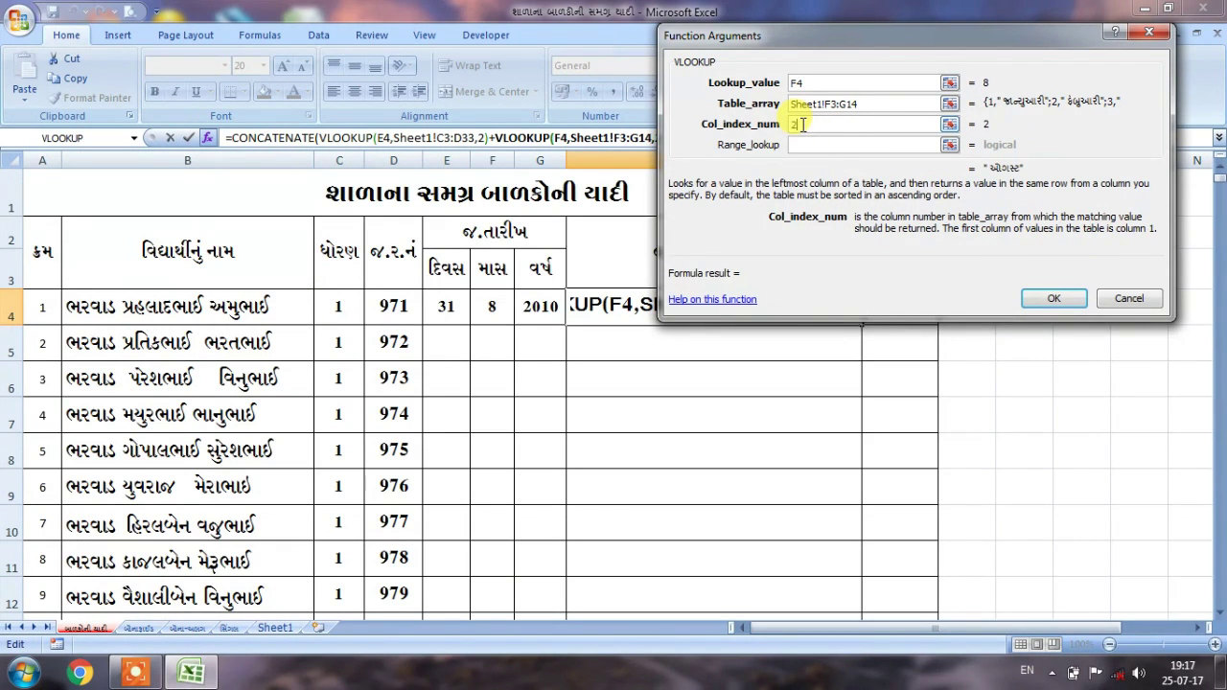
{"action": "left_click", "coordinate": [1044, 301]}
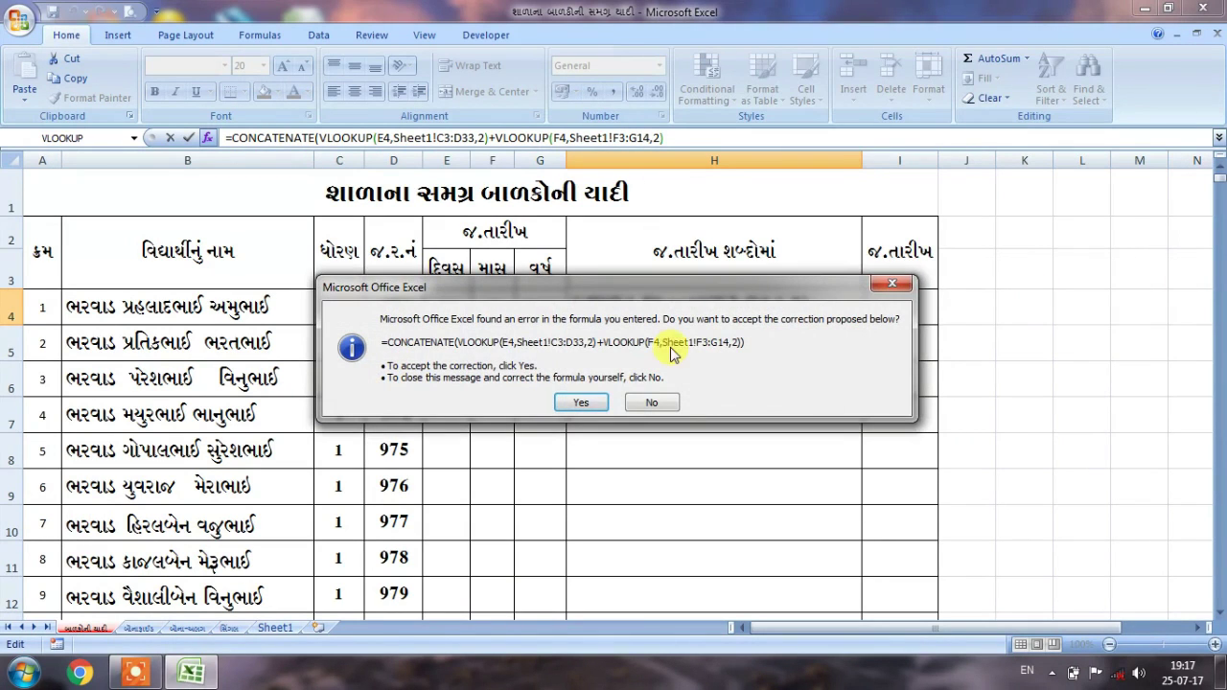
{"action": "left_click", "coordinate": [582, 401]}
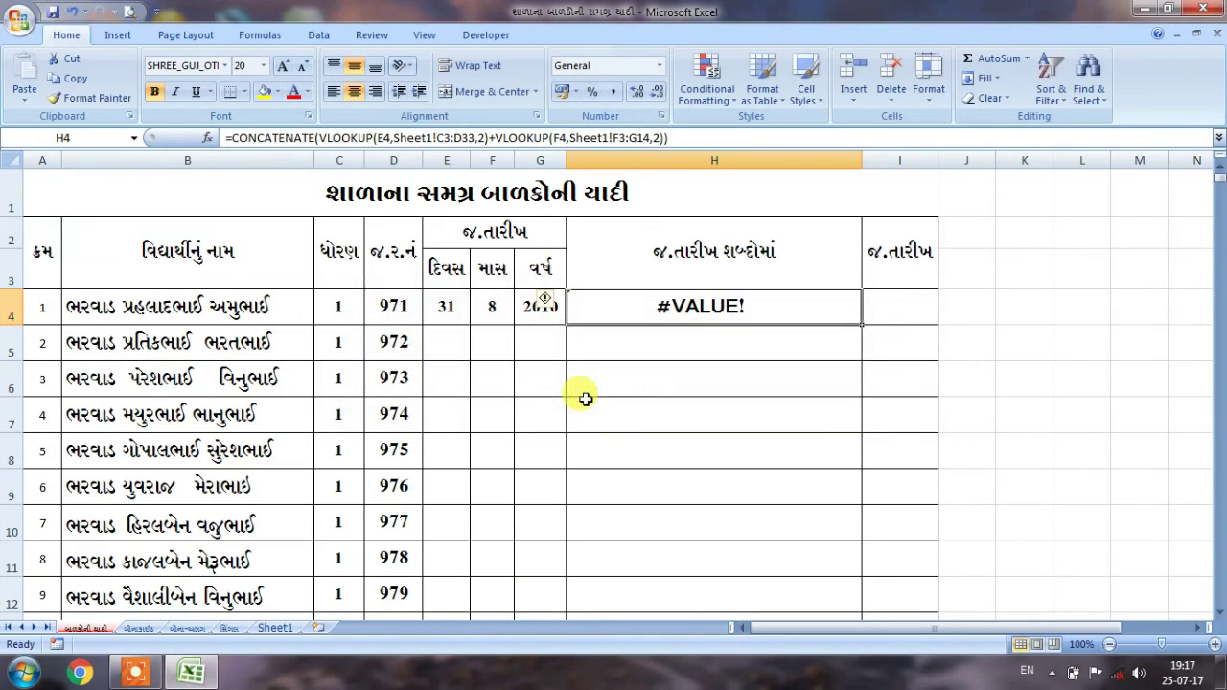
Step: Replace the '+' between the day and month lookups with a comma and end the formula with a comma
{"action": "left_click", "coordinate": [674, 141]}
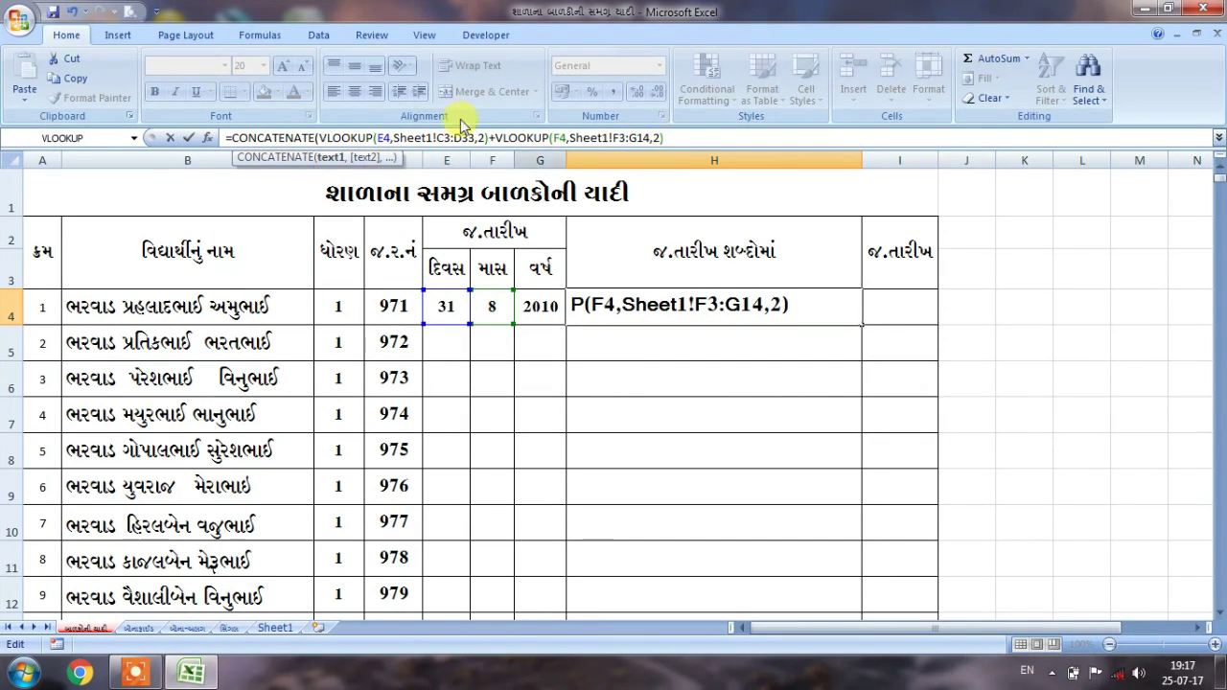
{"action": "left_click", "coordinate": [497, 142]}
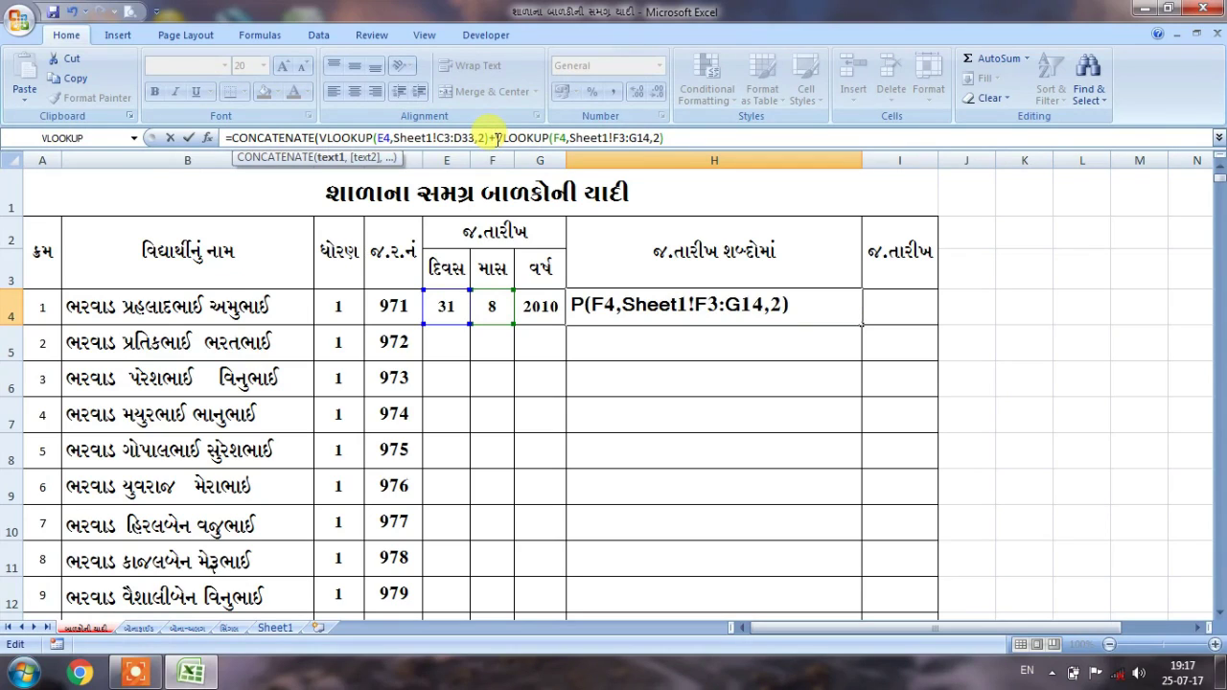
{"action": "key", "text": "Delete"}
{"action": "type", "text": ","}
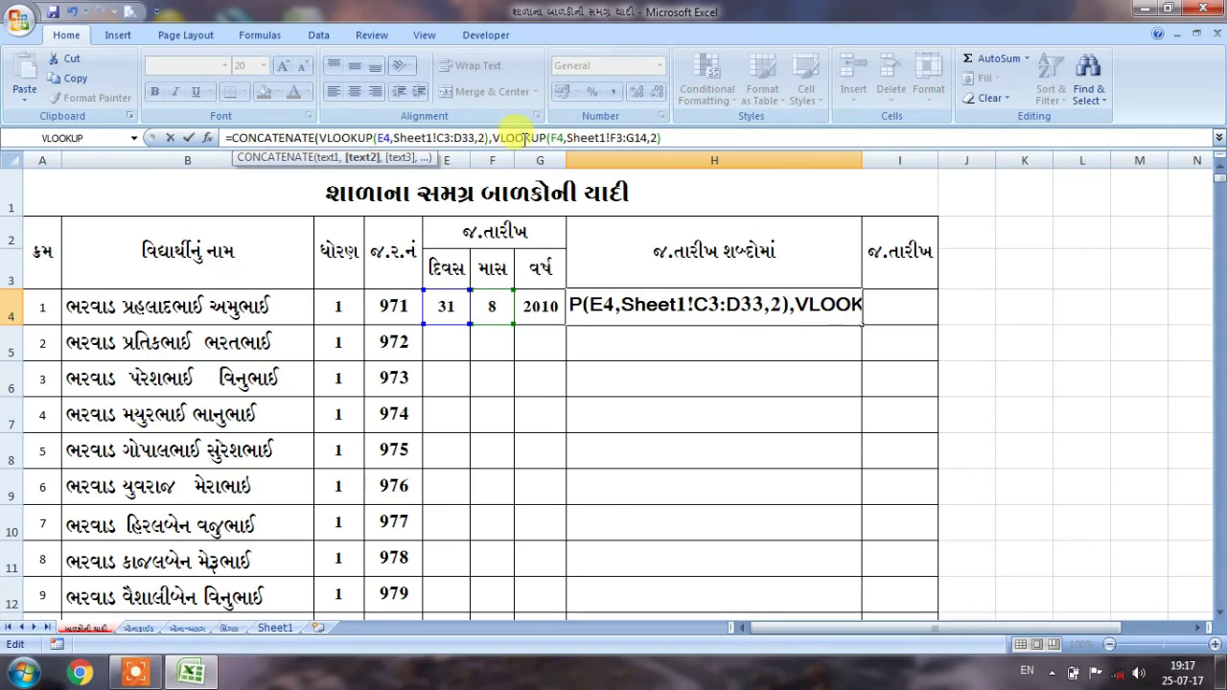
{"action": "key", "text": "BackSpace"}
{"action": "type", "text": ","}
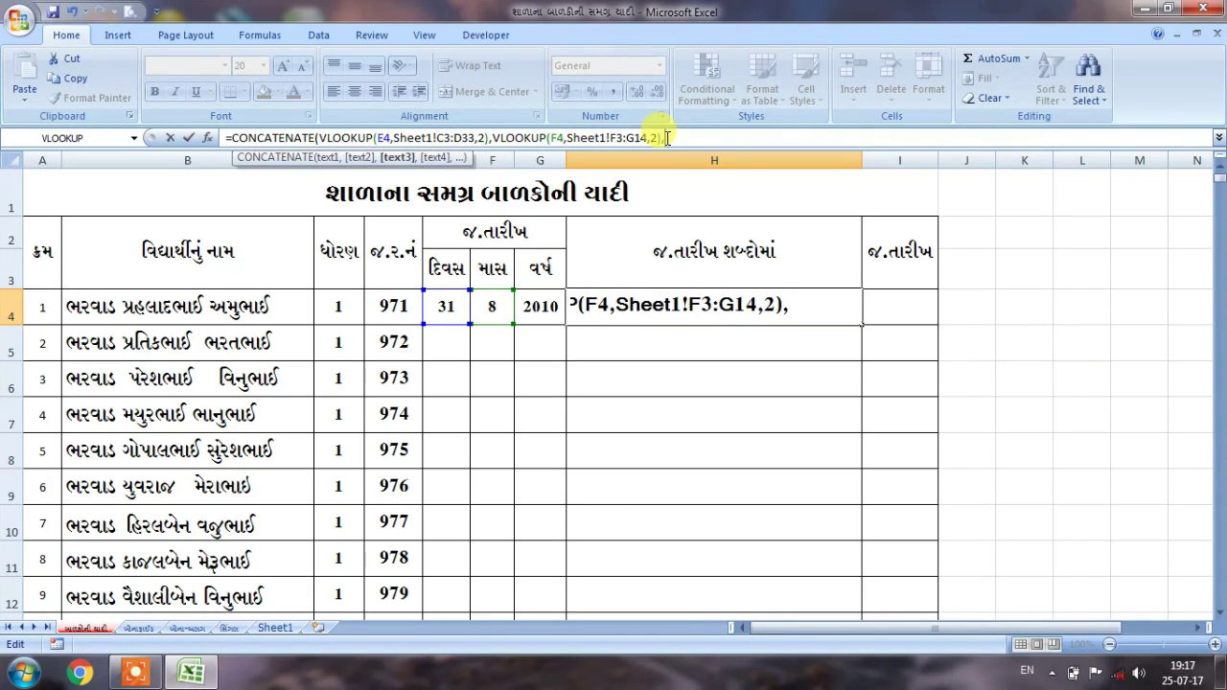
Step: Insert a year VLOOKUP using G4 and the Sheet1!I3:N202 YEAR table
{"action": "left_click", "coordinate": [133, 138]}
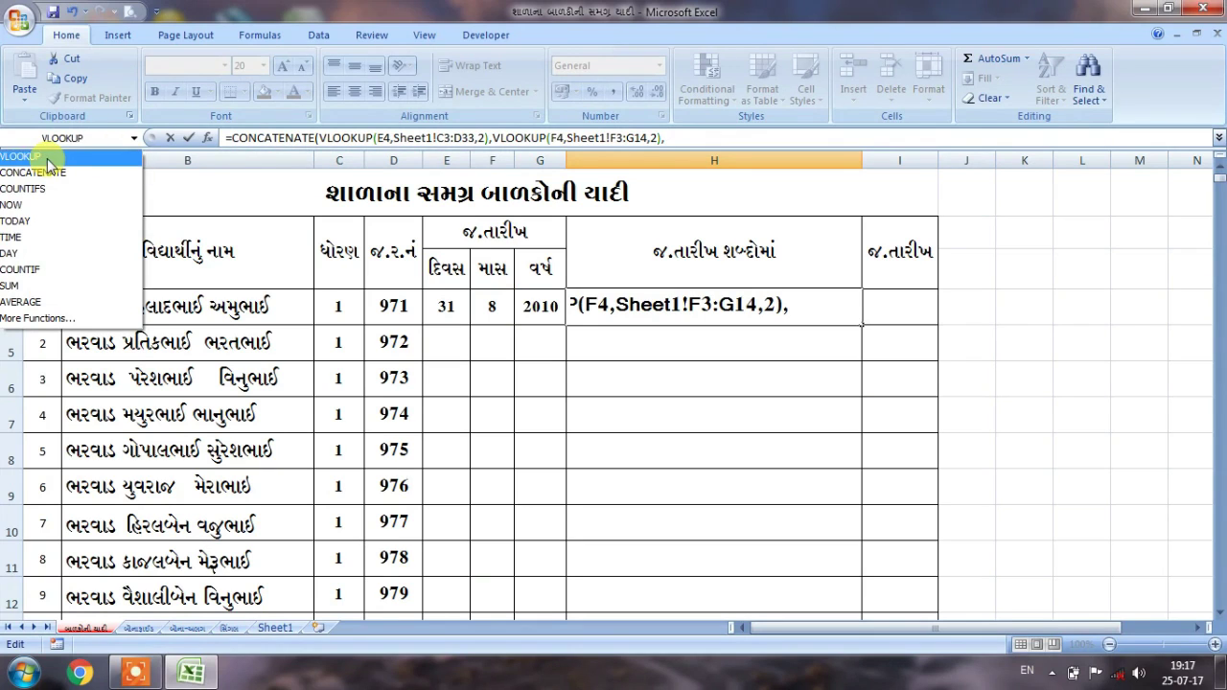
{"action": "left_click", "coordinate": [47, 162]}
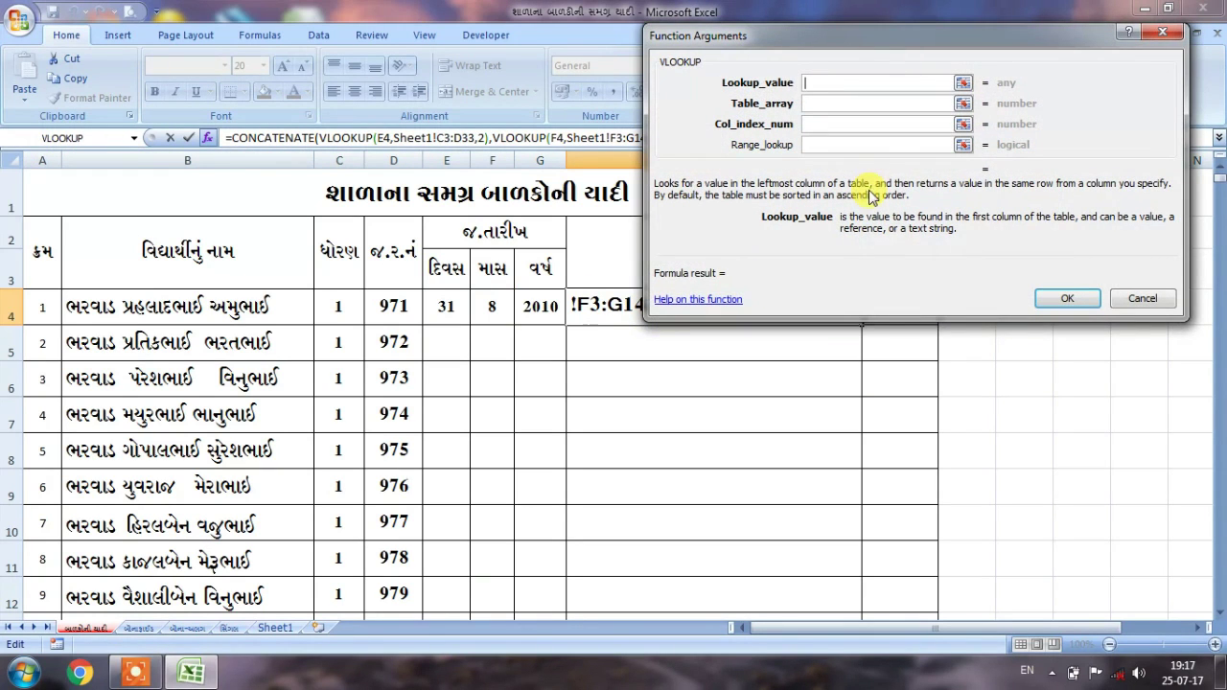
{"action": "left_click", "coordinate": [536, 305]}
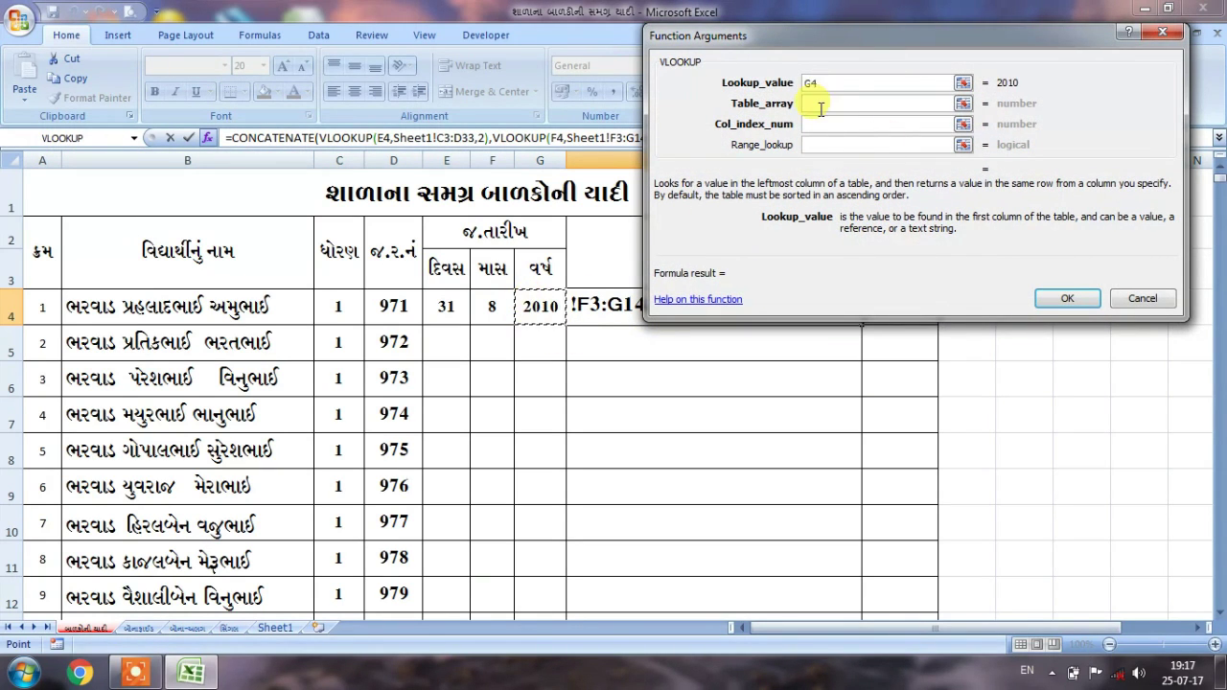
{"action": "left_click", "coordinate": [962, 102]}
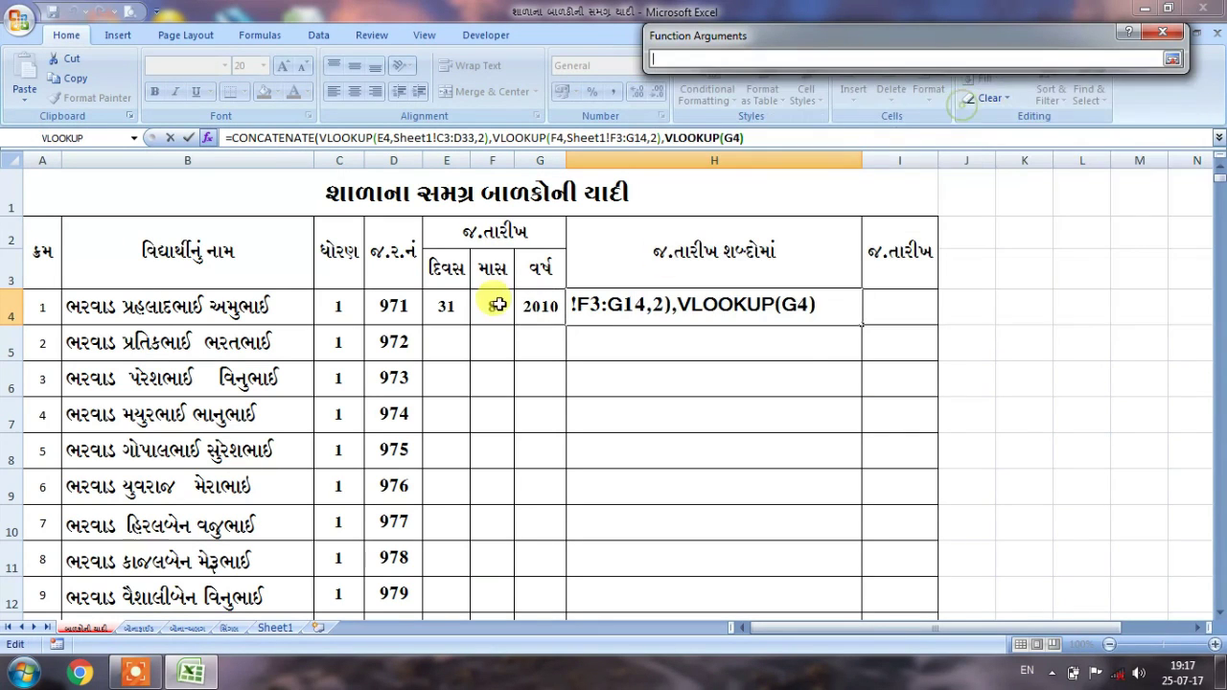
{"action": "left_click", "coordinate": [273, 628]}
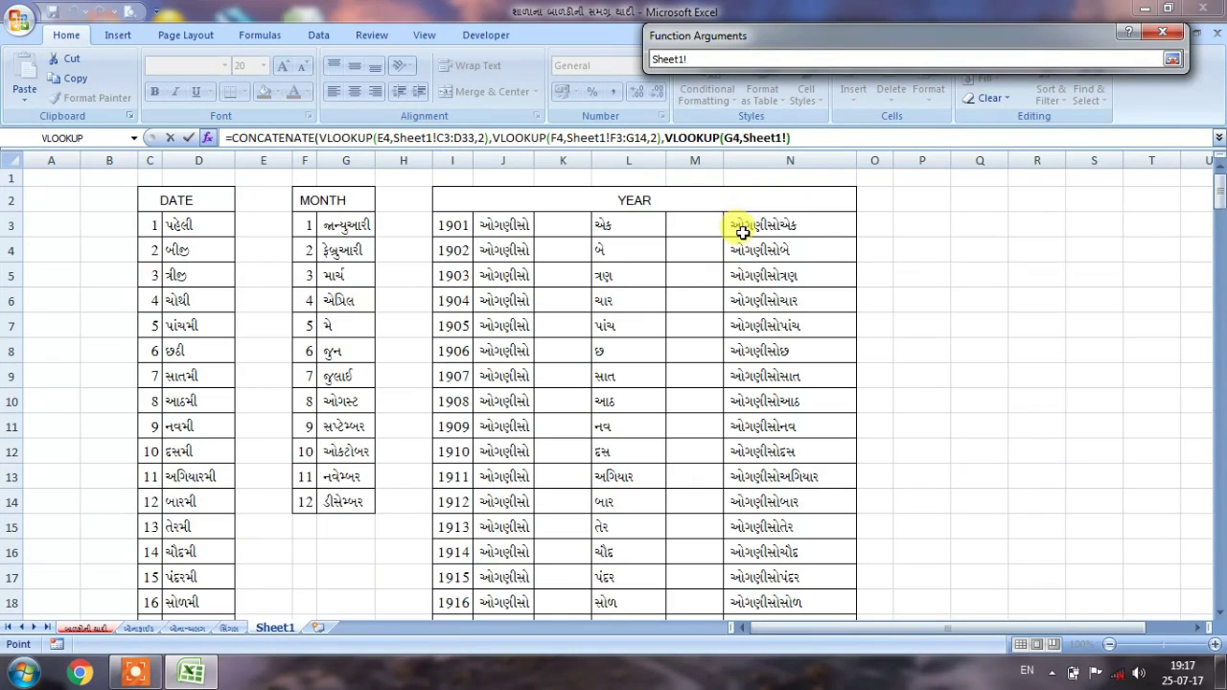
{"action": "mouse_move", "coordinate": [452, 230]}
{"action": "left_mouse_down"}
{"action": "mouse_move", "coordinate": [623, 227]}
{"action": "mouse_move", "coordinate": [790, 678]}
{"action": "left_mouse_up"}
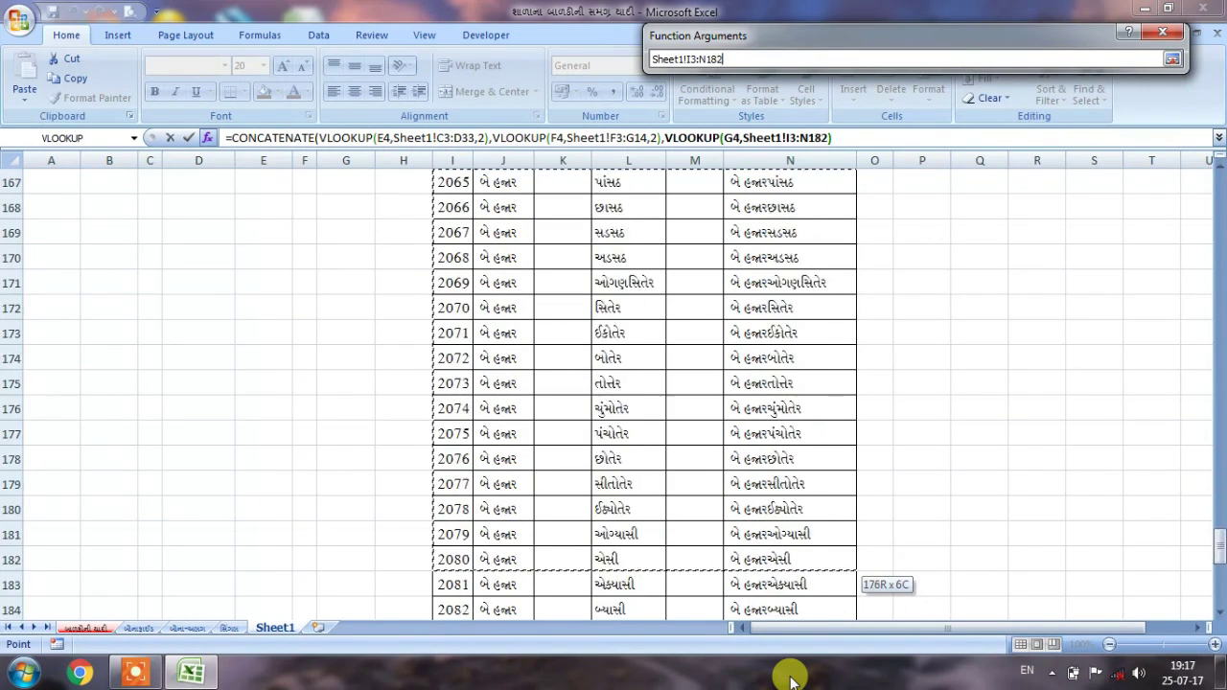
{"action": "left_click_drag", "start_coordinate": [790, 679], "coordinate": [799, 586]}
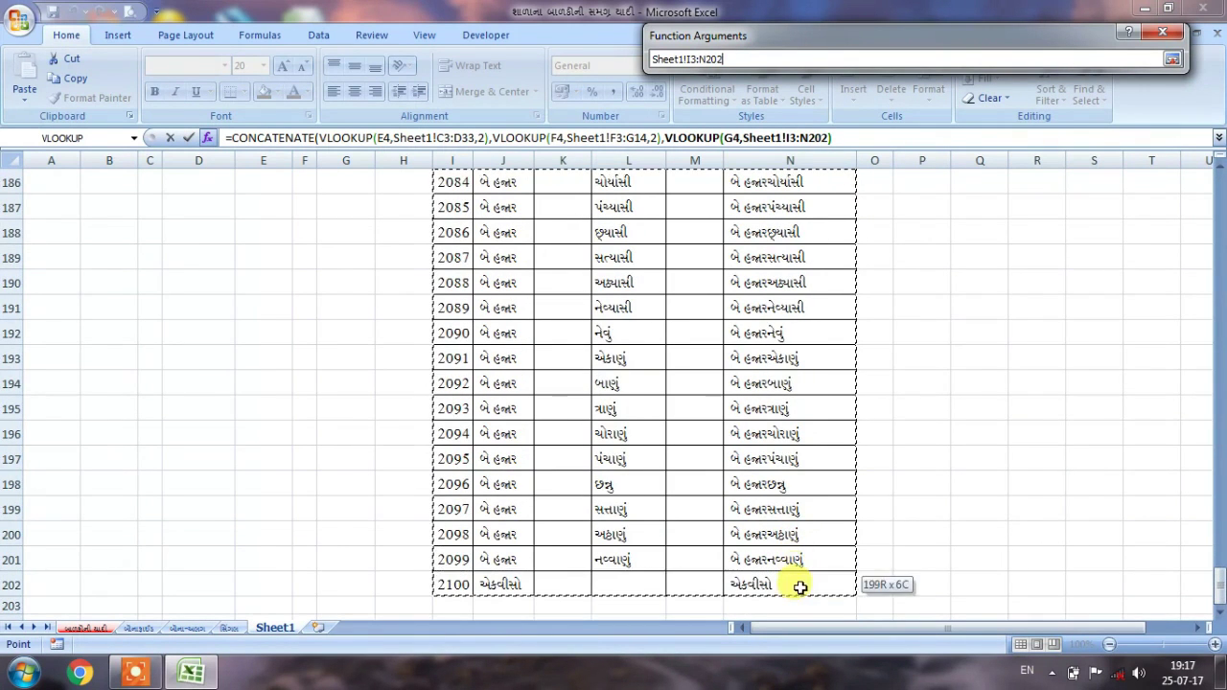
{"action": "left_click_drag", "start_coordinate": [1218, 579], "coordinate": [1219, 165]}
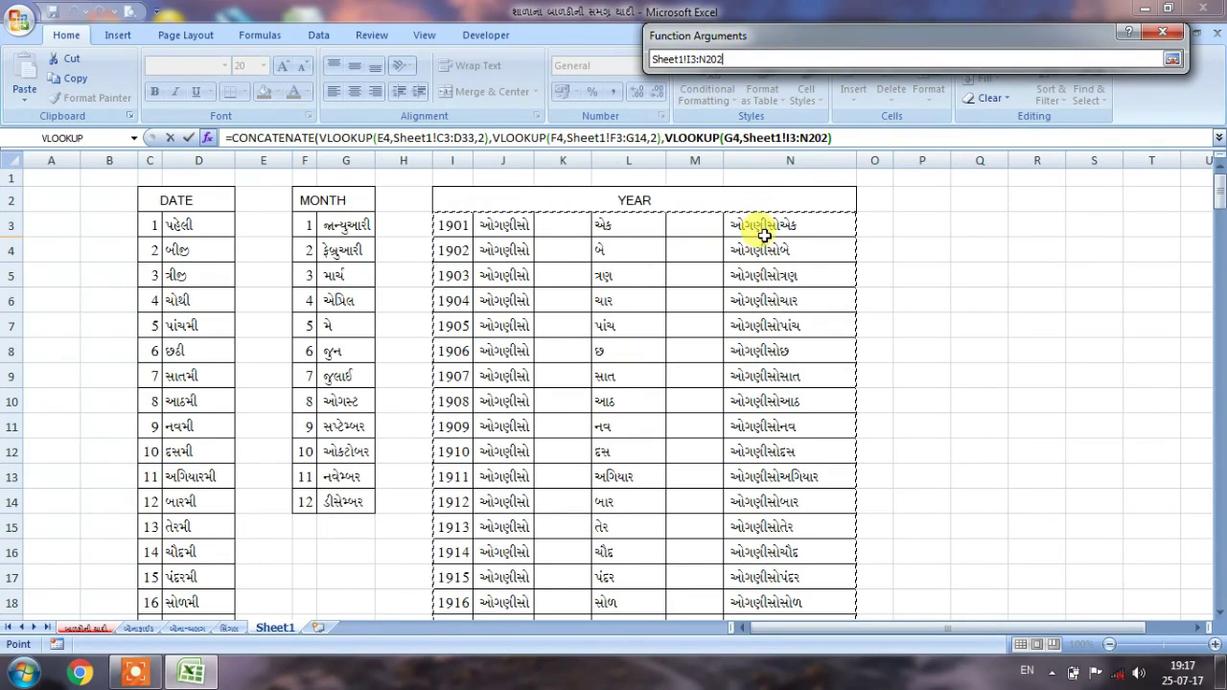
Step: Set the year lookup's column index to 6 and accept the correction, showing એકત્રીસમી ઓગસ્ટ બે હજારદસ
{"action": "left_click", "coordinate": [1169, 62]}
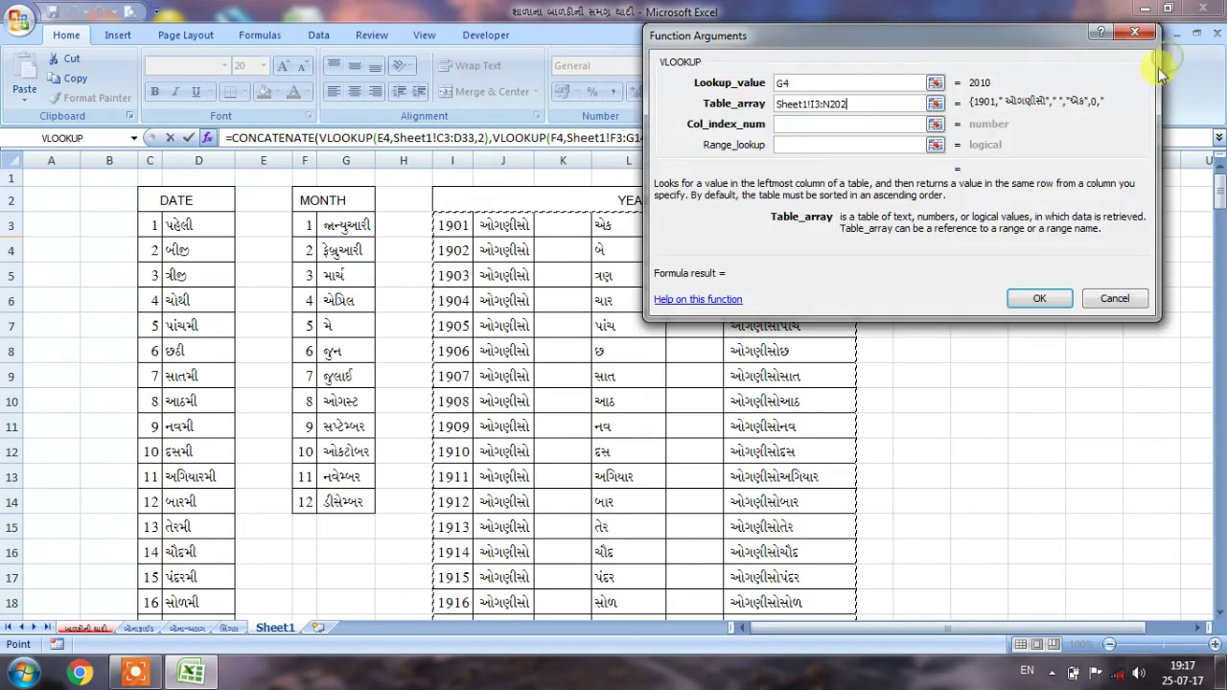
{"action": "left_click", "coordinate": [851, 123]}
{"action": "scroll", "coordinate": [943, 618], "scroll_direction": "down", "scroll_amount": 1}
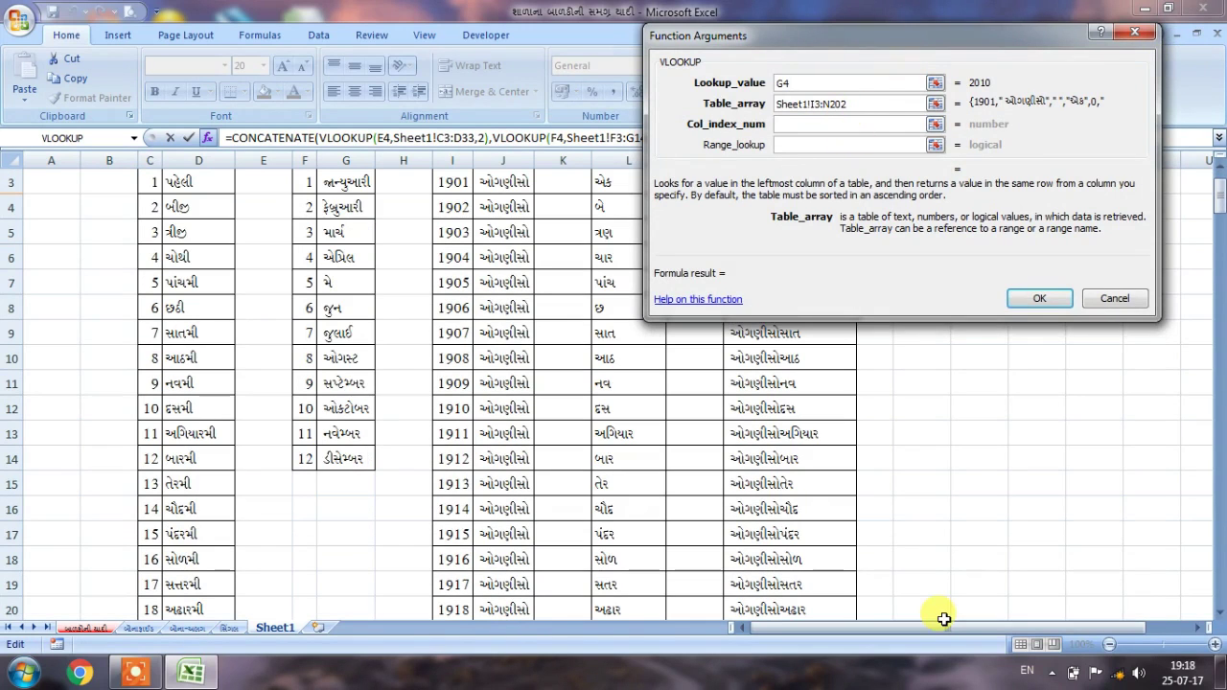
{"action": "left_click", "coordinate": [788, 122]}
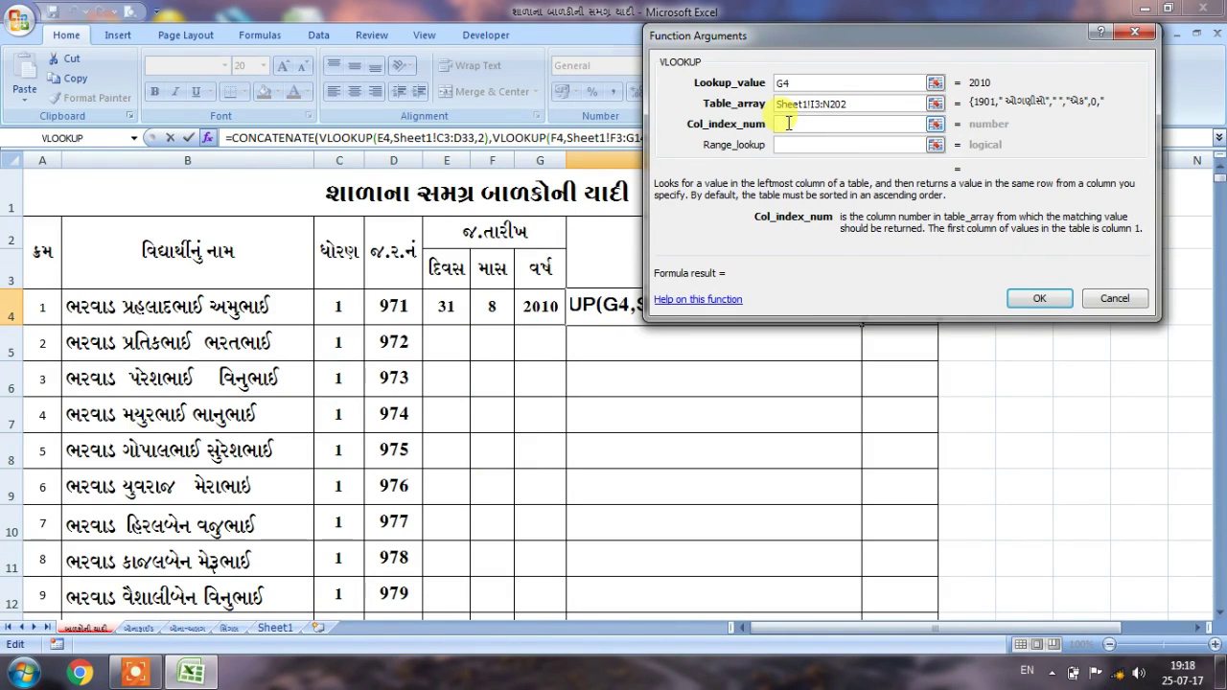
{"action": "type", "text": "6"}
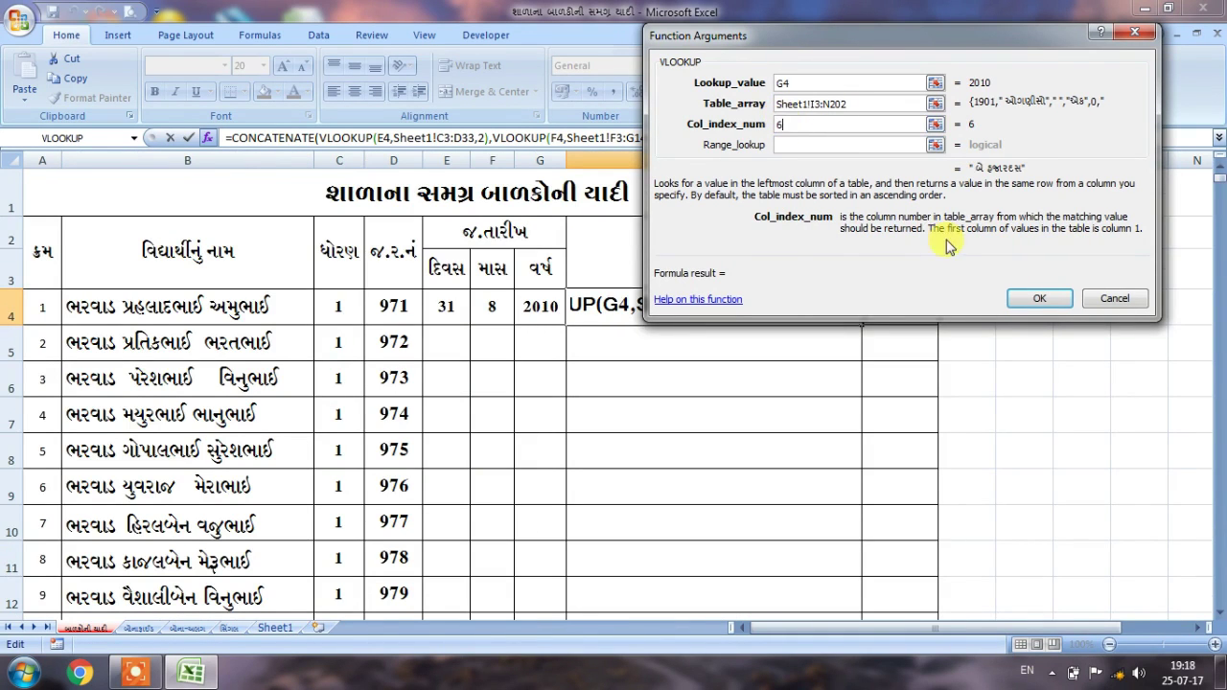
{"action": "left_click", "coordinate": [1020, 300]}
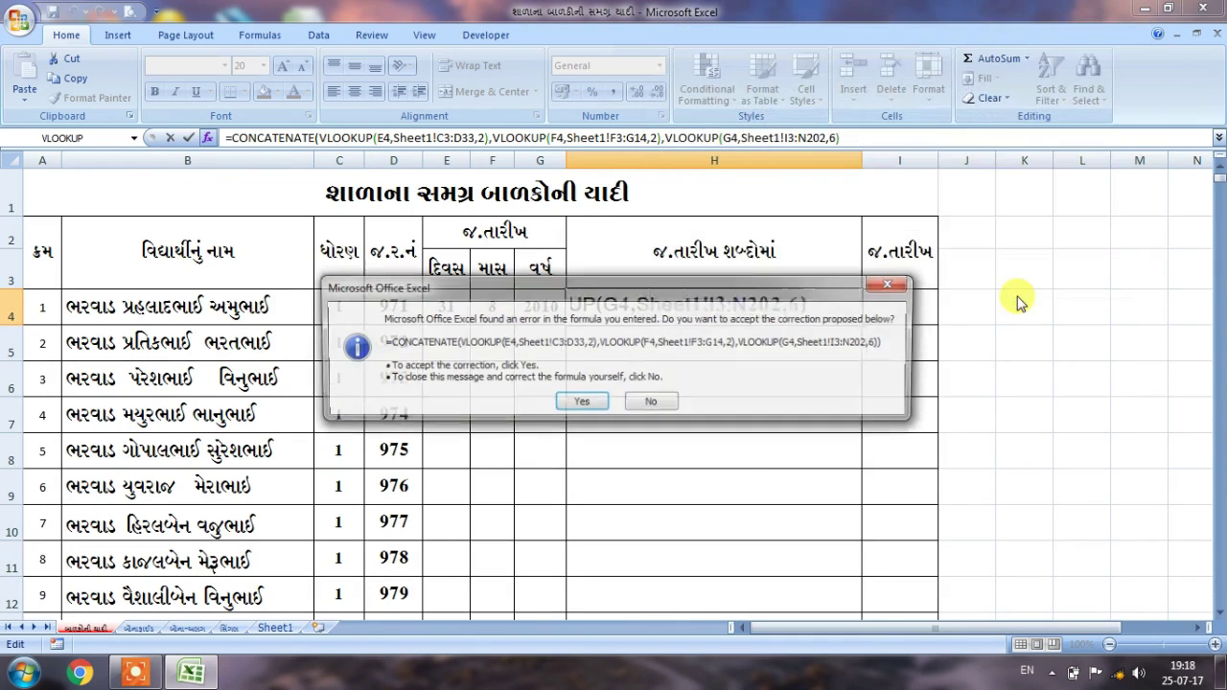
{"action": "left_click", "coordinate": [594, 399]}
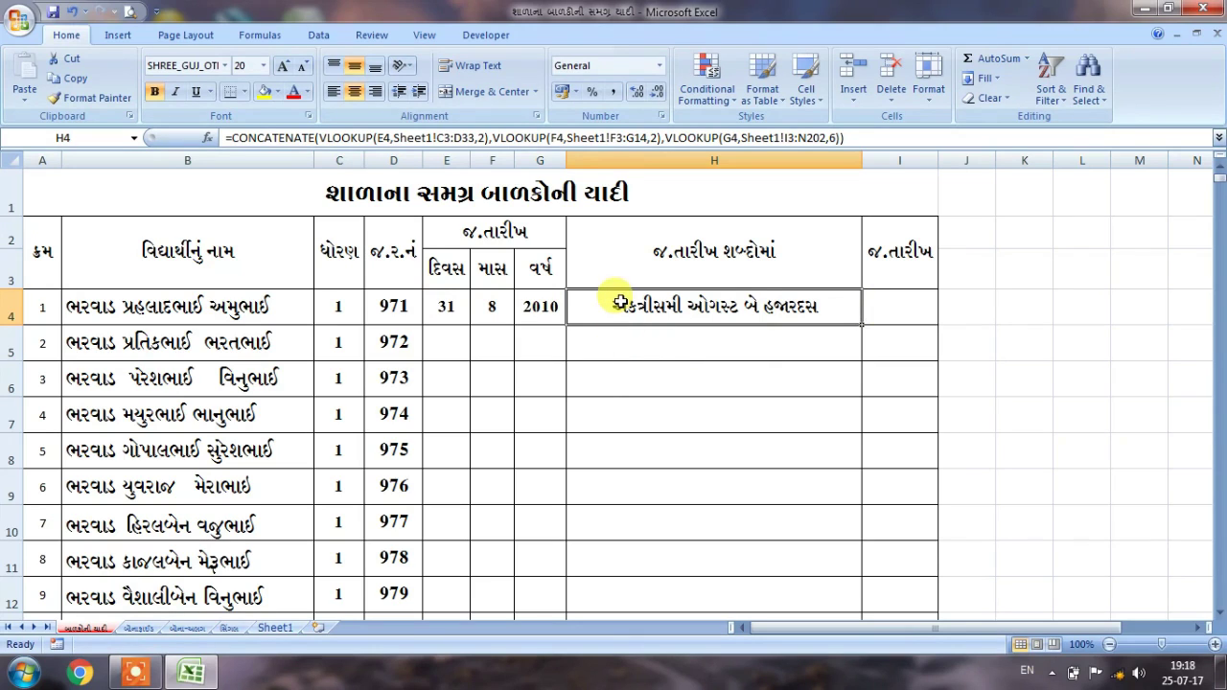
Step: Enter 21/5/2011 as the second student's birth date and copy H4's word-date formula down to H9
{"action": "left_click", "coordinate": [445, 342]}
{"action": "type", "text": "21"}
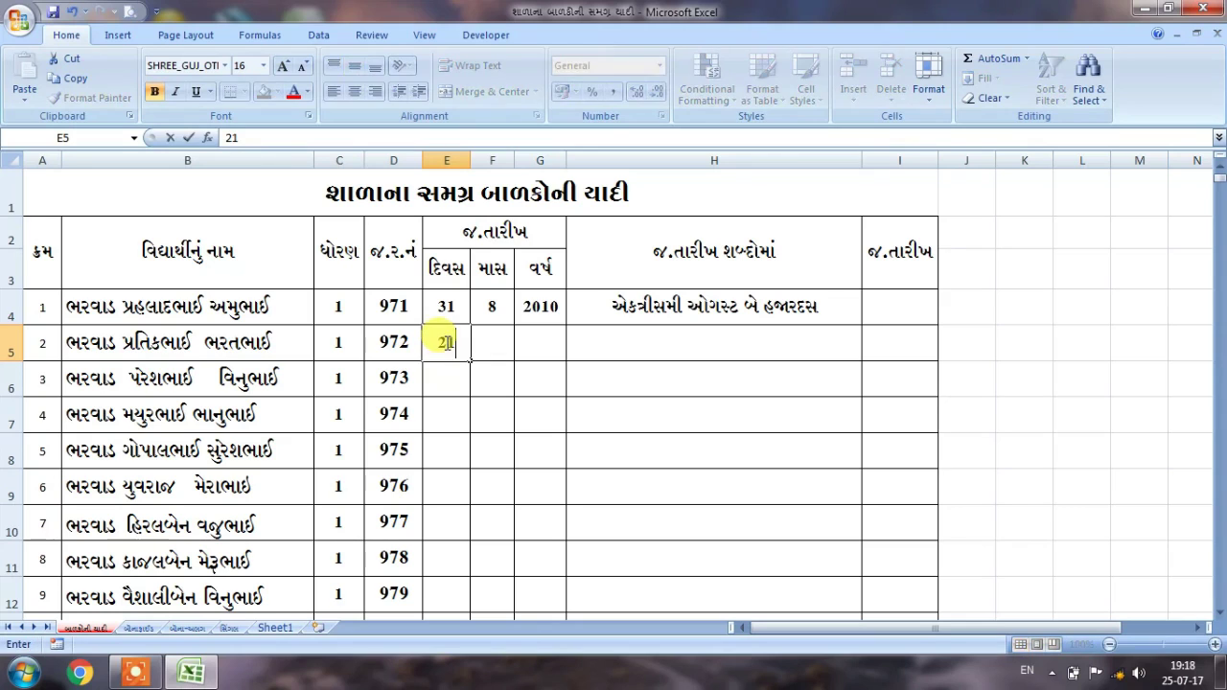
{"action": "key", "text": "Tab"}
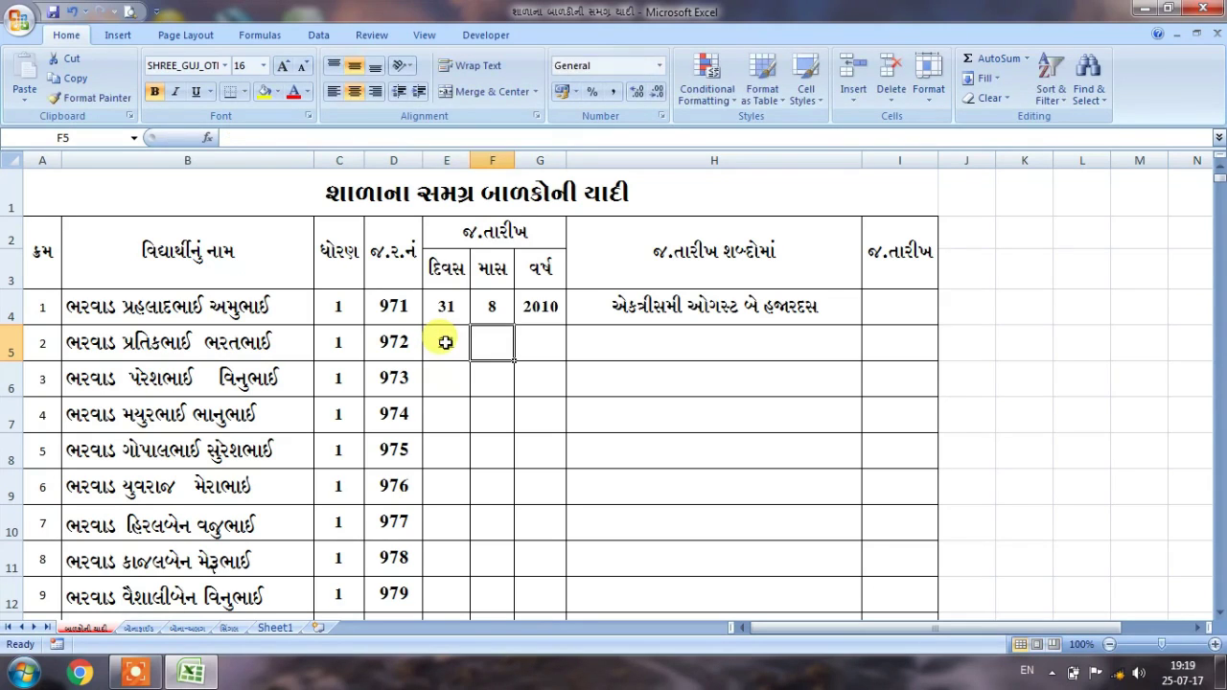
{"action": "type", "text": "5"}
{"action": "key", "text": "Tab"}
{"action": "type", "text": "2011"}
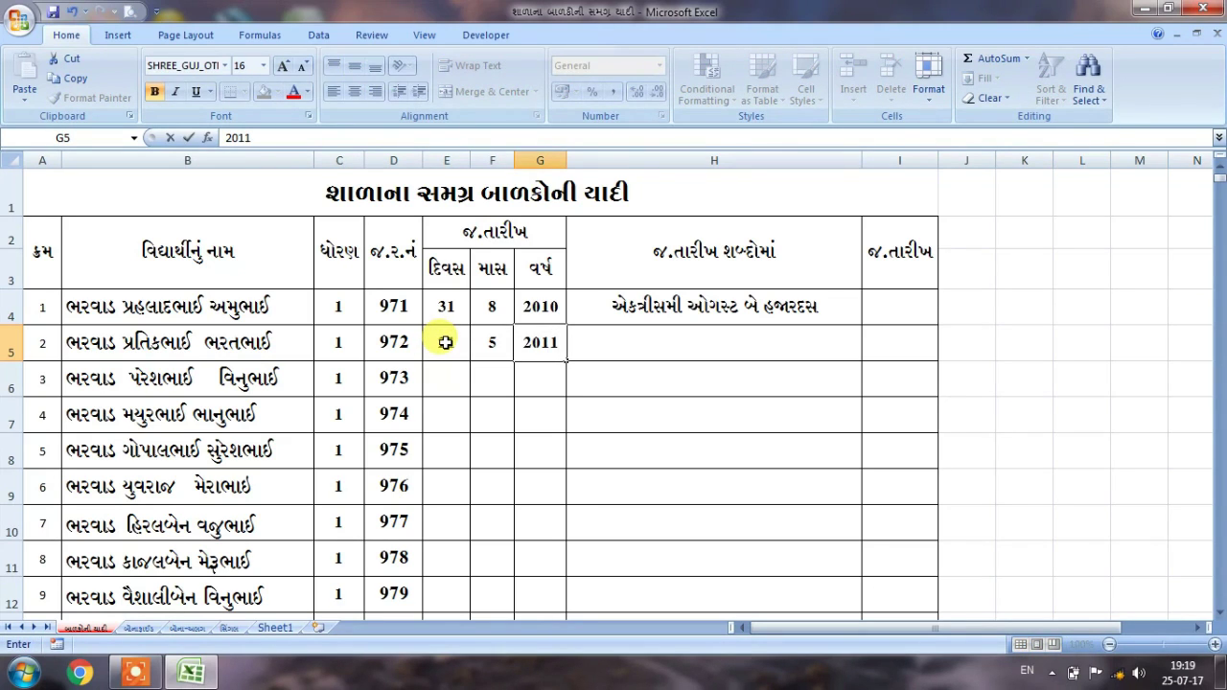
{"action": "left_click", "coordinate": [613, 346]}
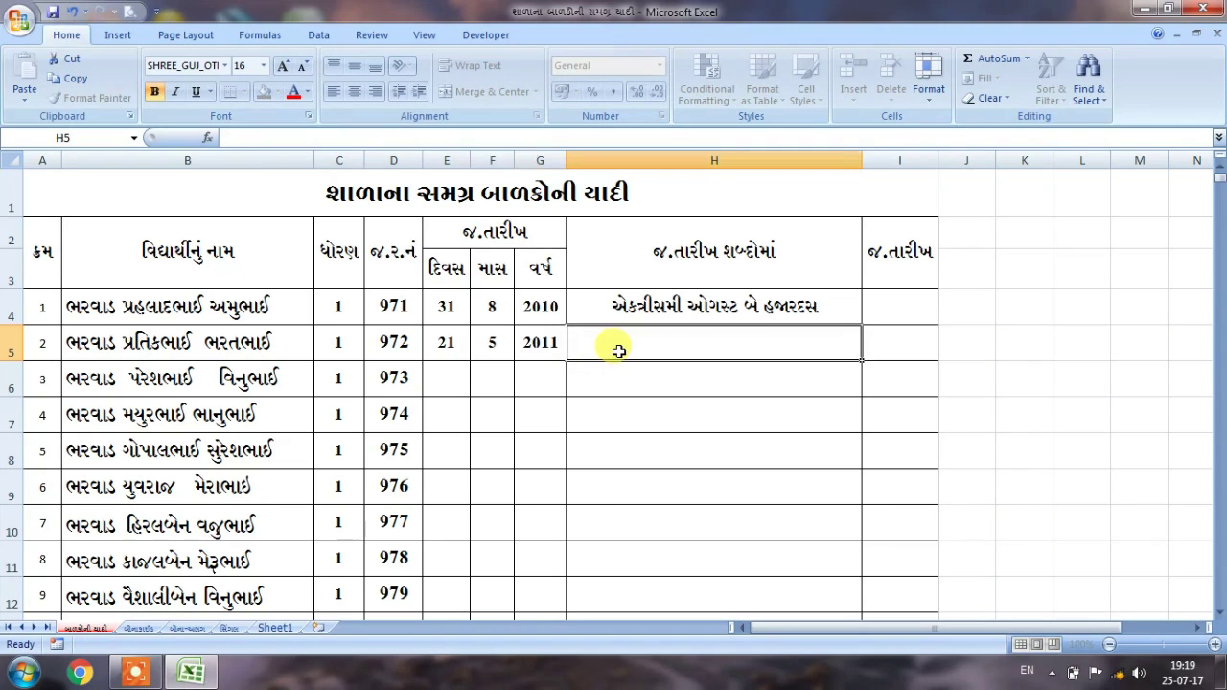
{"action": "left_click", "coordinate": [846, 306]}
{"action": "left_click_drag", "start_coordinate": [861, 327], "coordinate": [872, 515]}
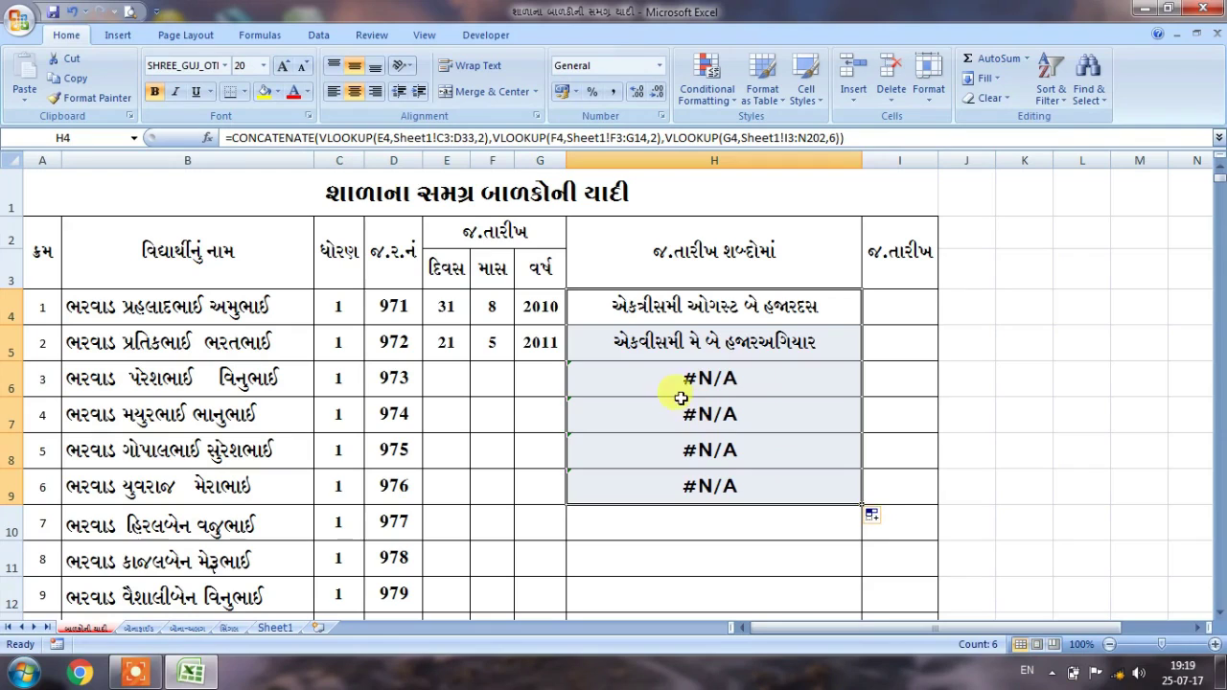
{"action": "left_click", "coordinate": [636, 341]}
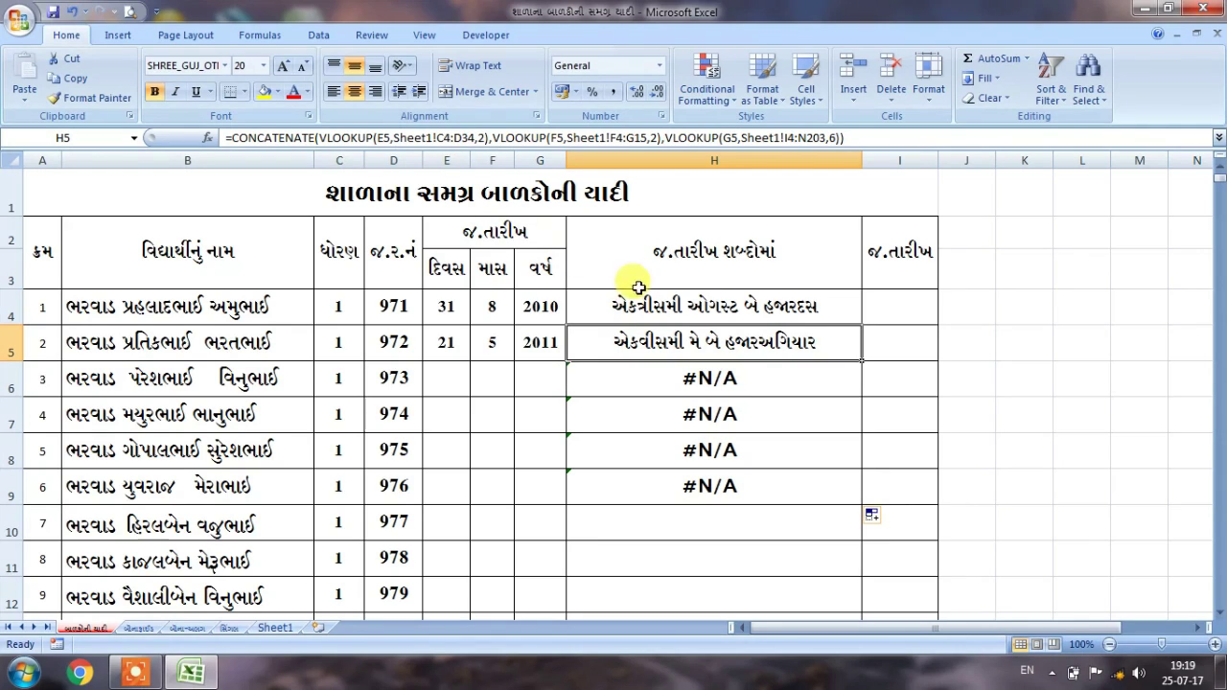
{"action": "left_click", "coordinate": [630, 304]}
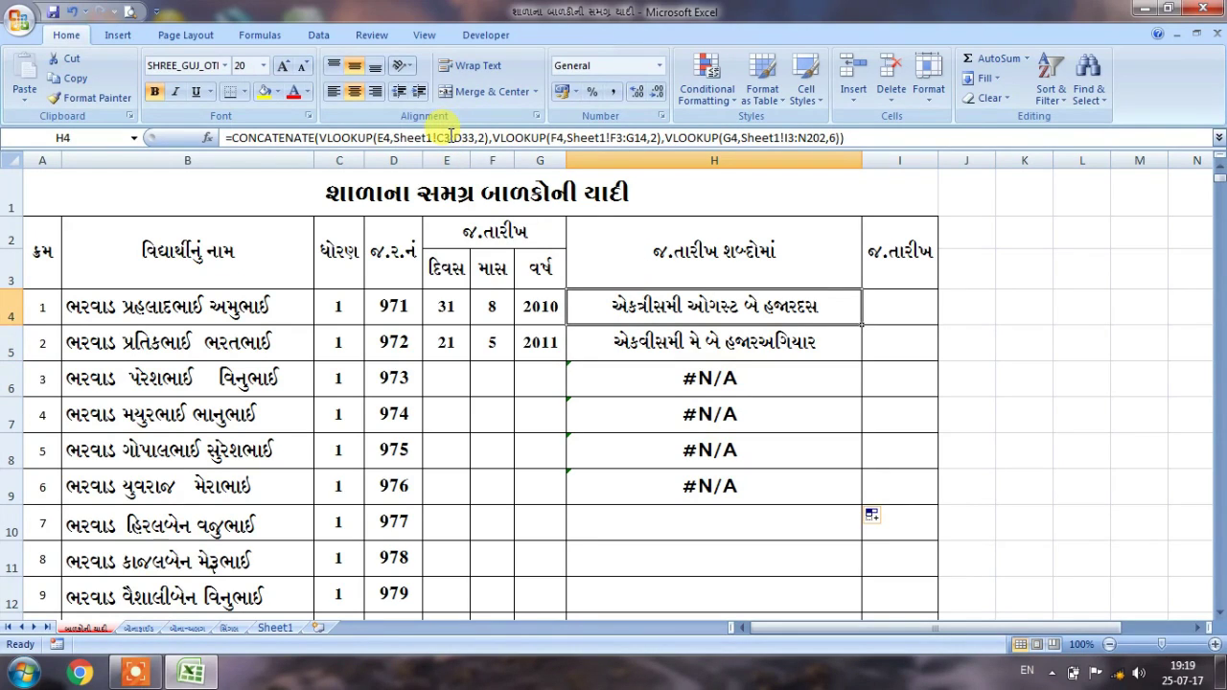
{"action": "left_click_drag", "start_coordinate": [437, 137], "coordinate": [460, 137]}
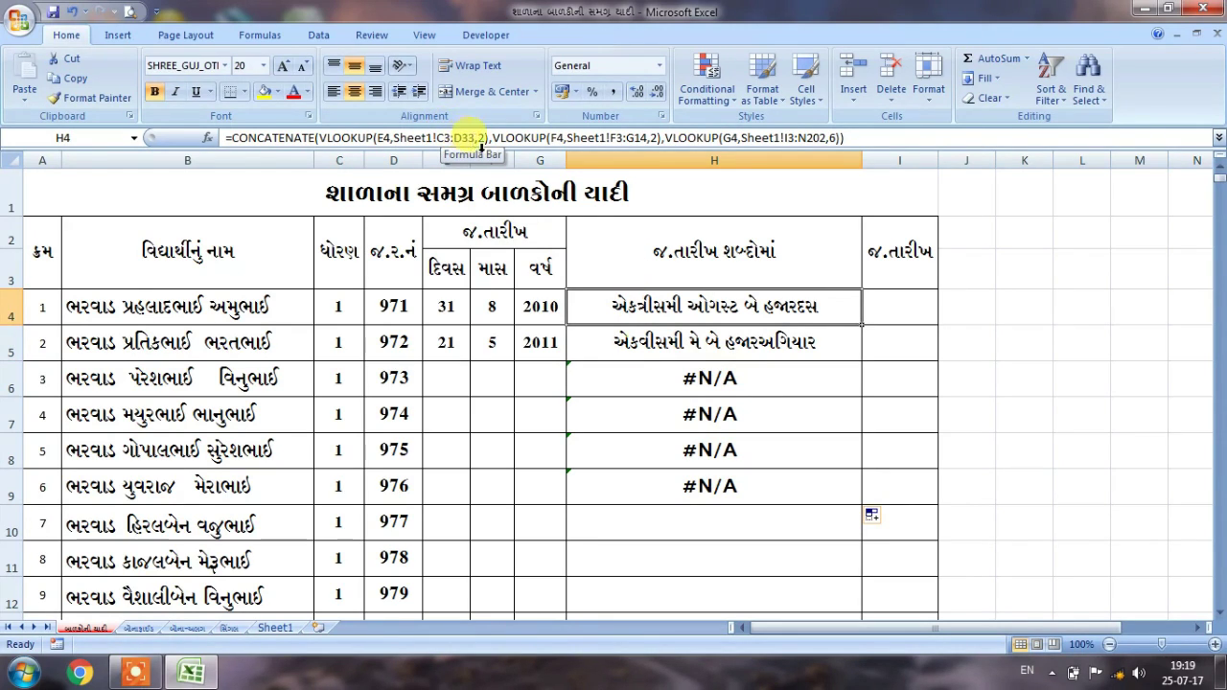
{"action": "left_click", "coordinate": [651, 342]}
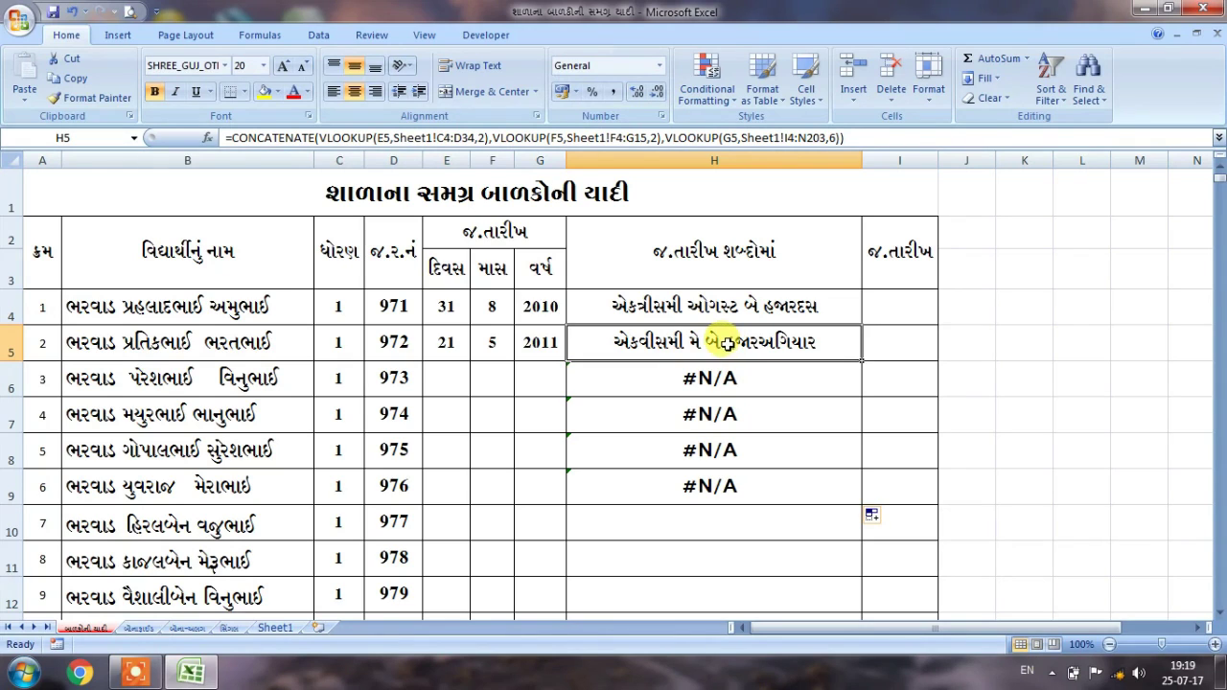
{"action": "left_click", "coordinate": [696, 306]}
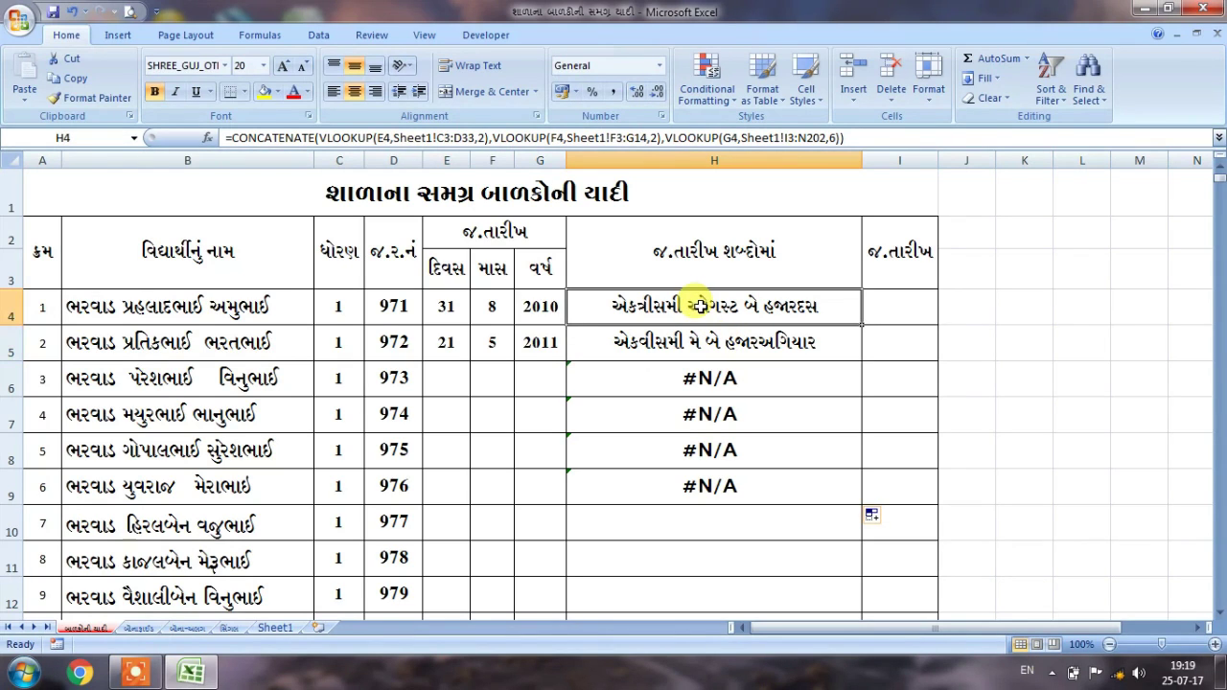
Step: Lock the rows of H4's lookup ranges as C$3:D$33, F$3:G$14 and I$3:N$202
{"action": "left_click", "coordinate": [444, 138]}
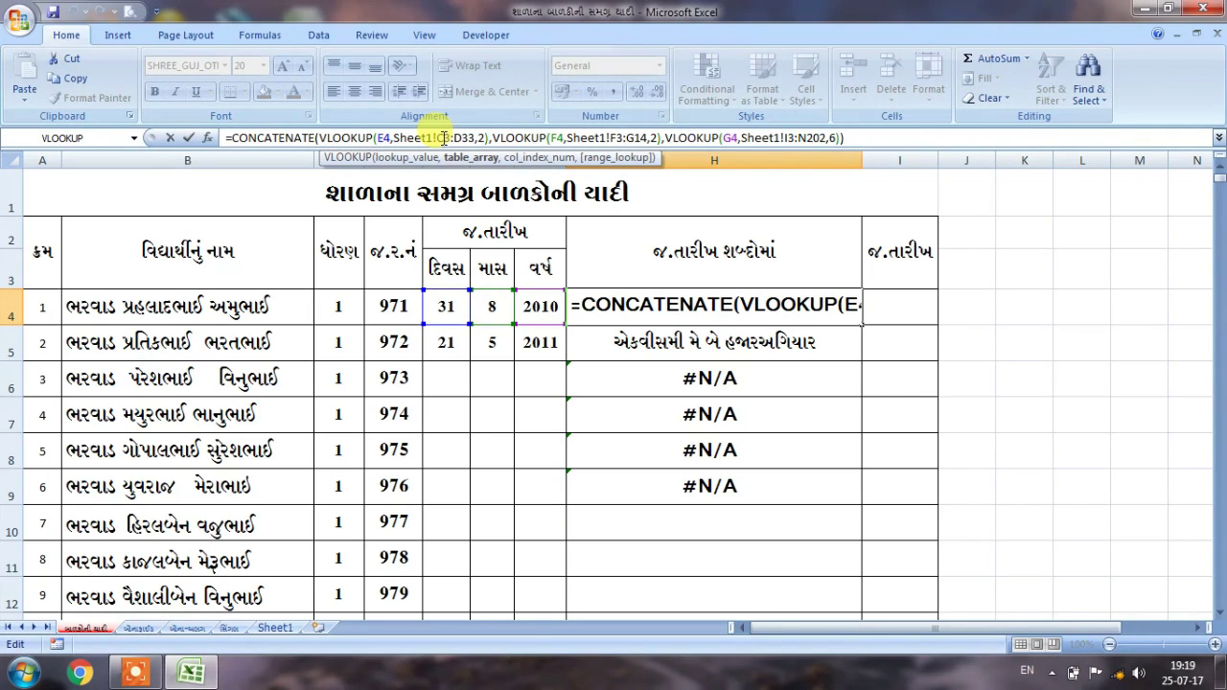
{"action": "left_click", "coordinate": [444, 138]}
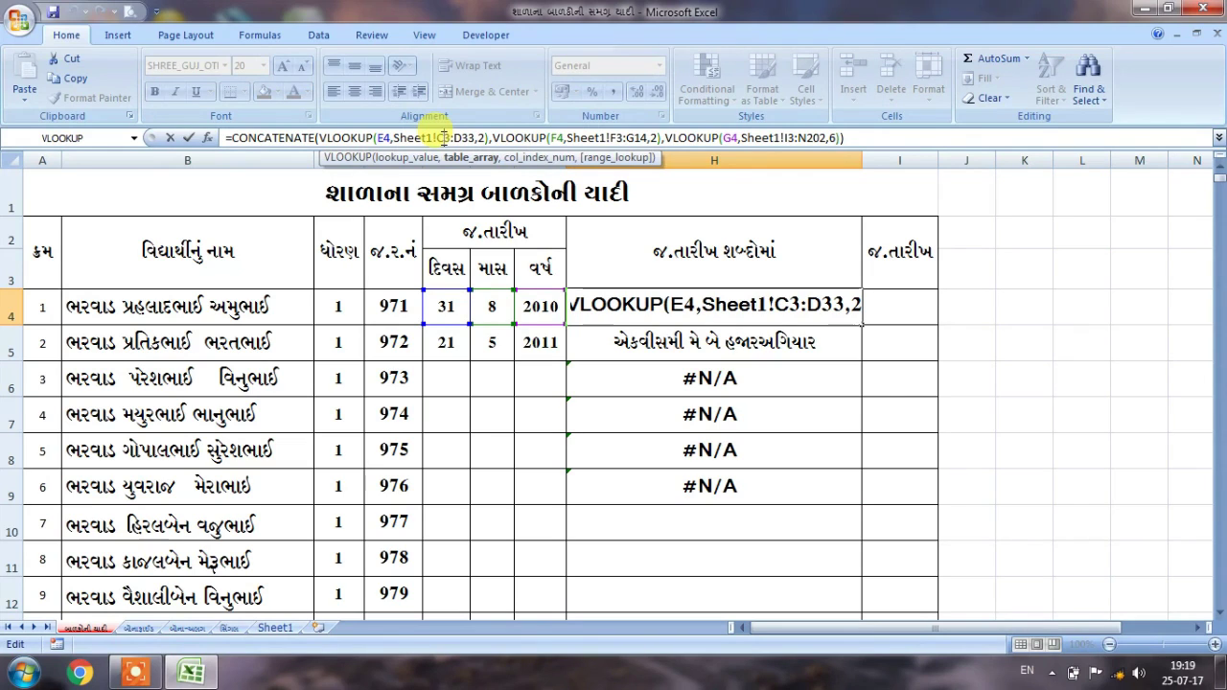
{"action": "type", "text": "$3:D"}
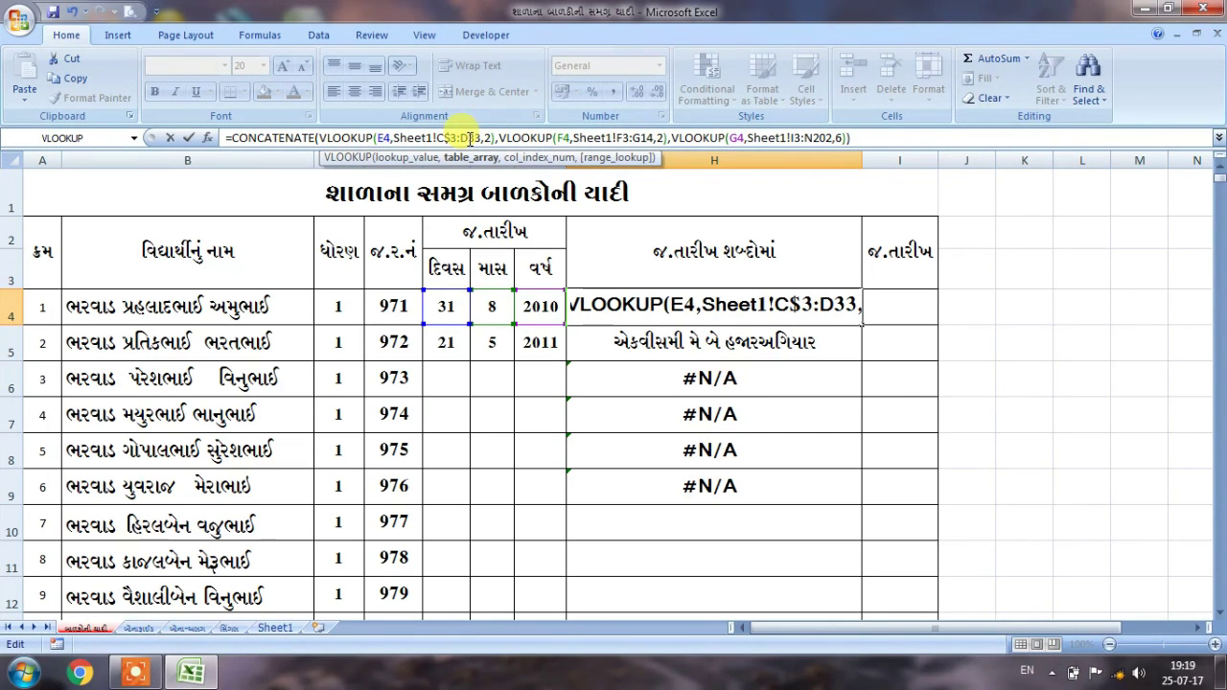
{"action": "type", "text": "$"}
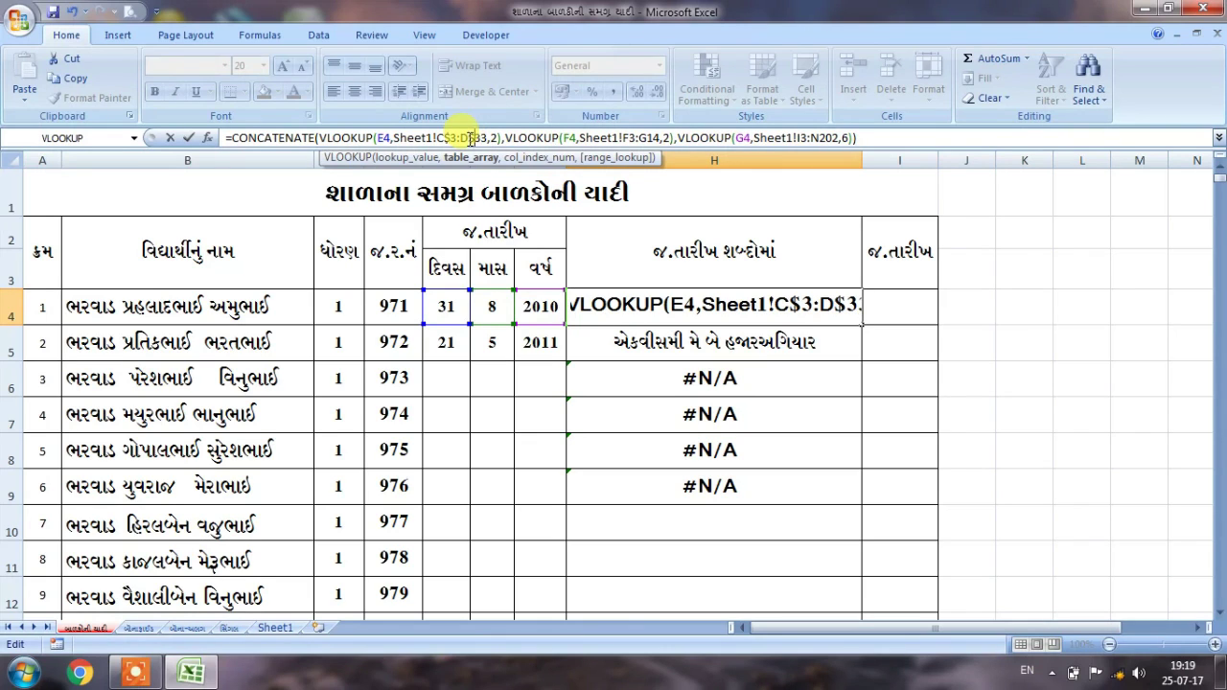
{"action": "left_click", "coordinate": [629, 138]}
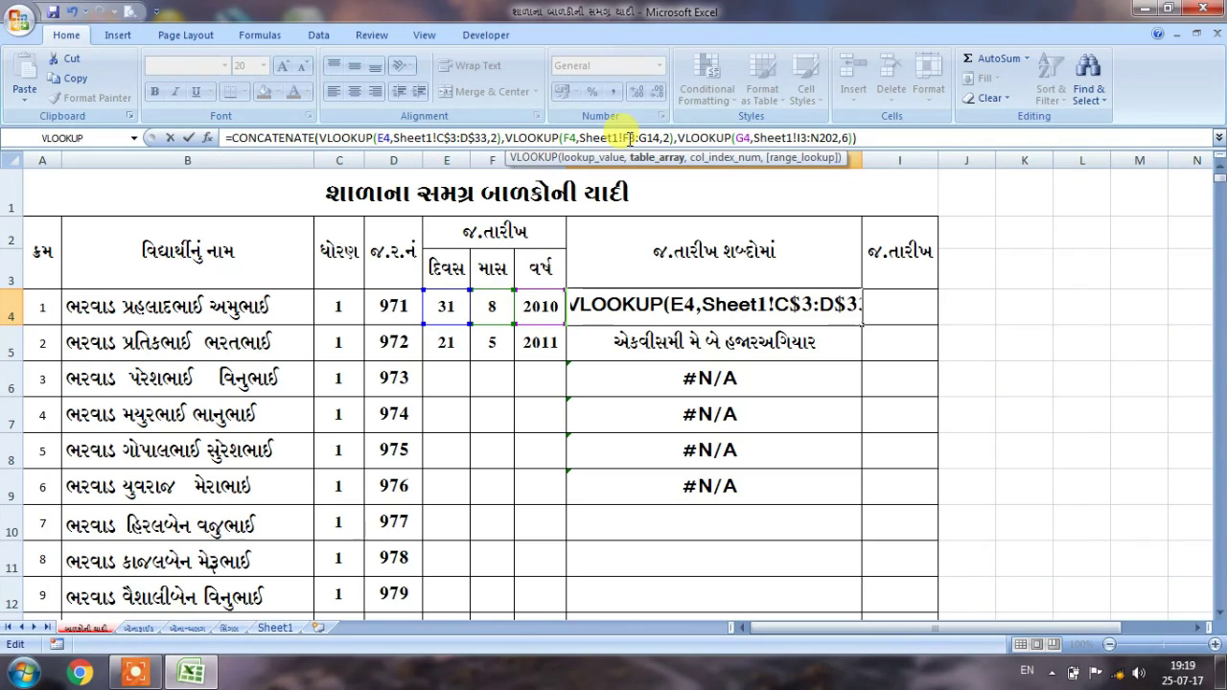
{"action": "type", "text": "$3:D"}
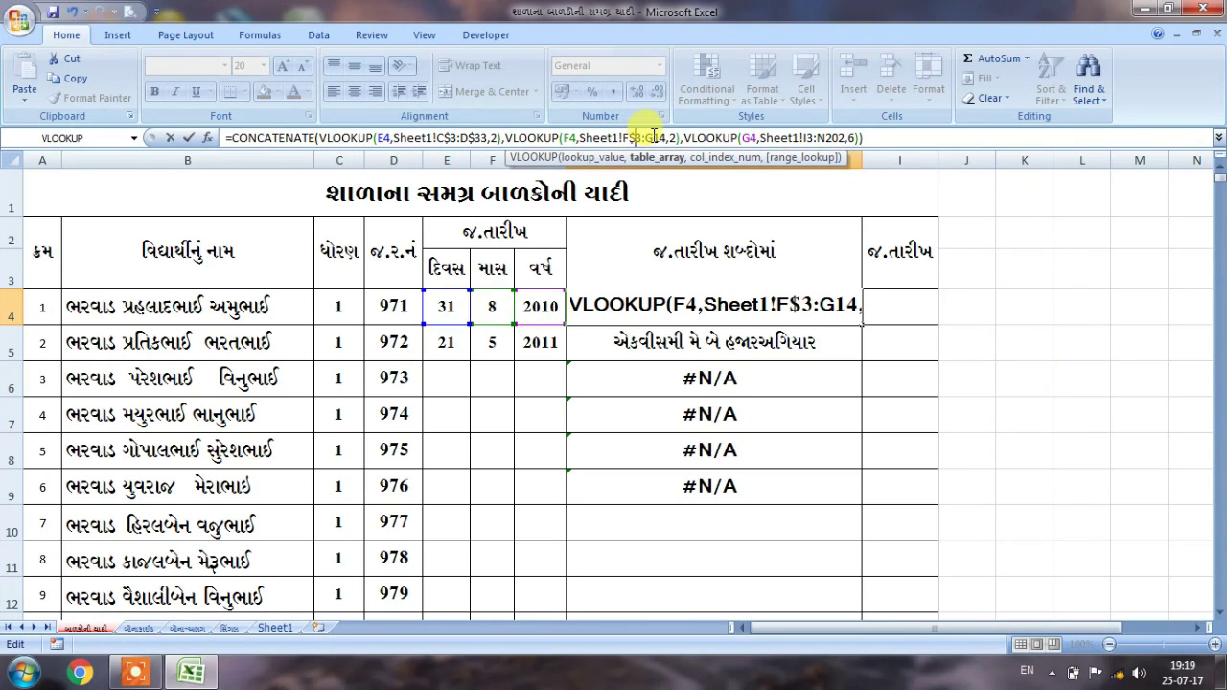
{"action": "type", "text": "$"}
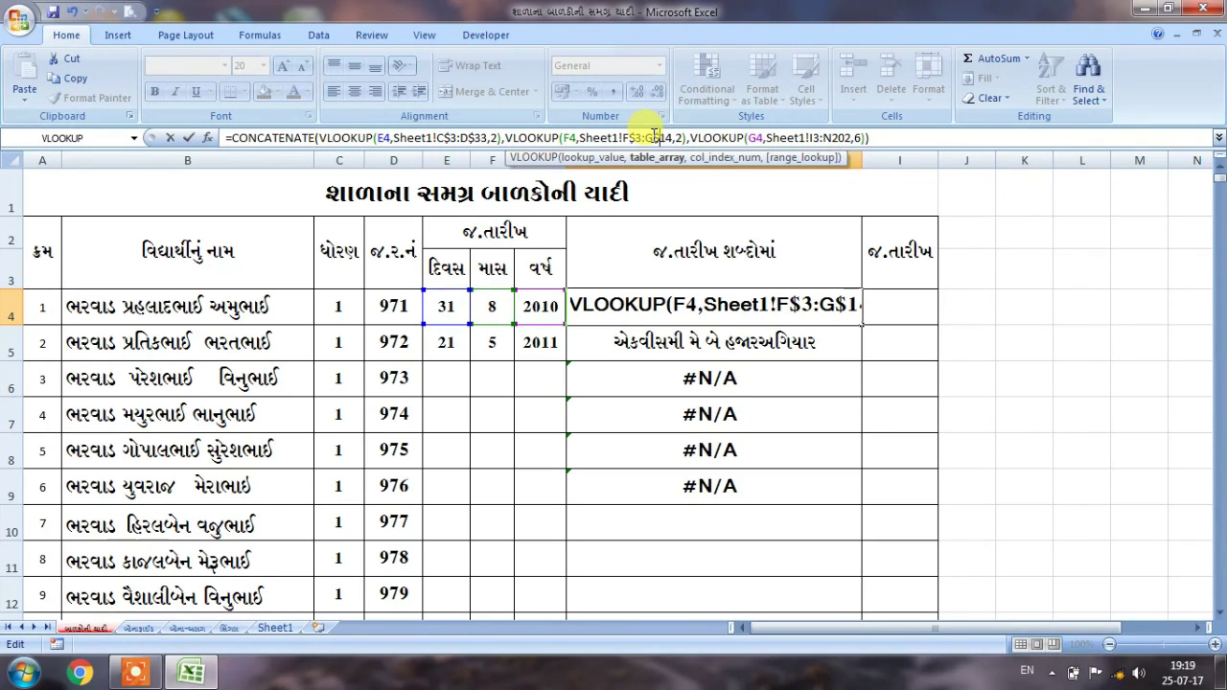
{"action": "left_click", "coordinate": [814, 137]}
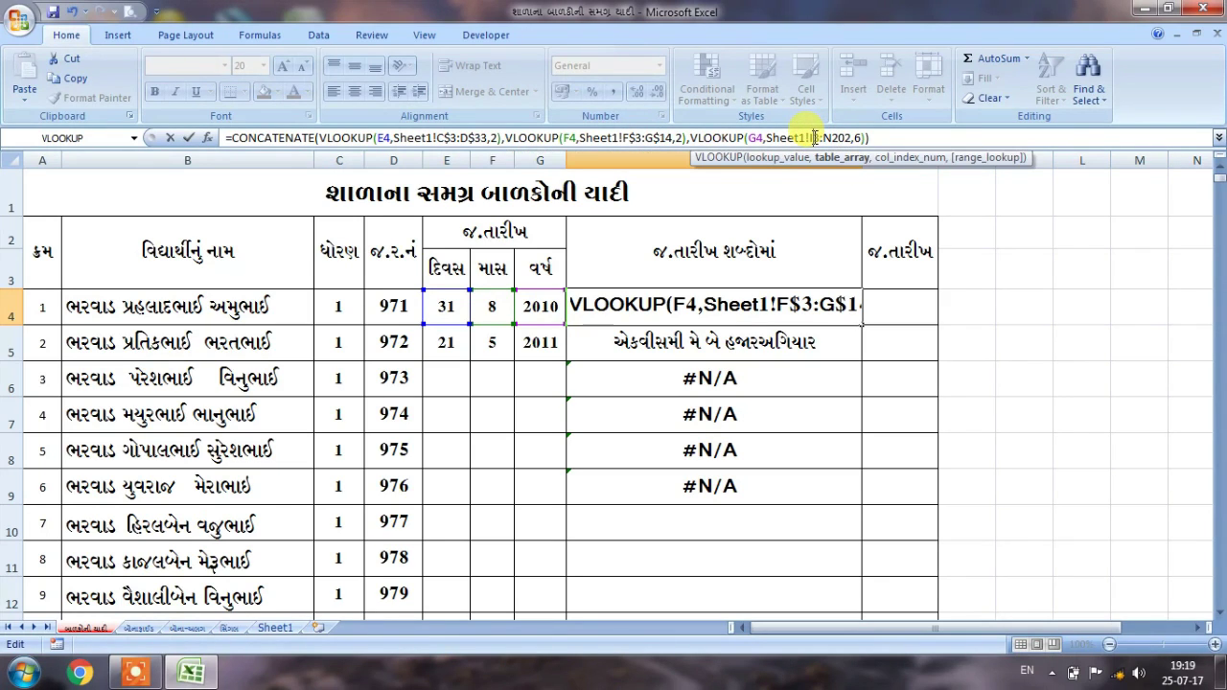
{"action": "type", "text": "I$3:N"}
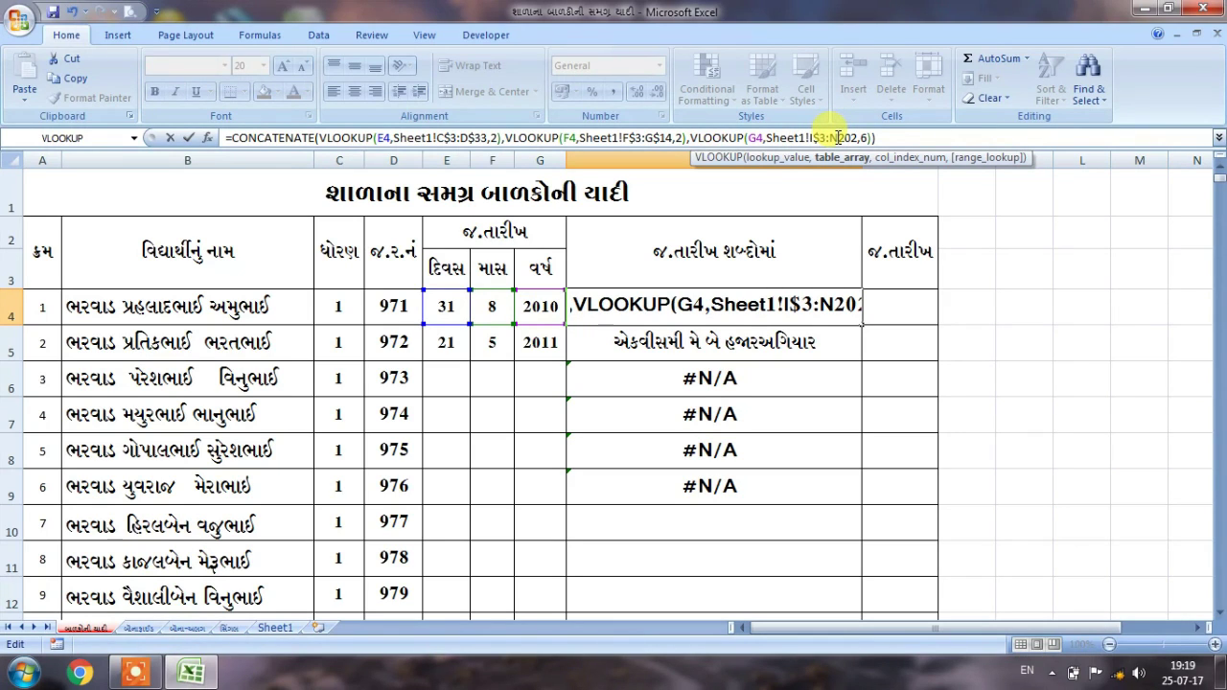
{"action": "type", "text": "$"}
{"action": "key", "text": "Return"}
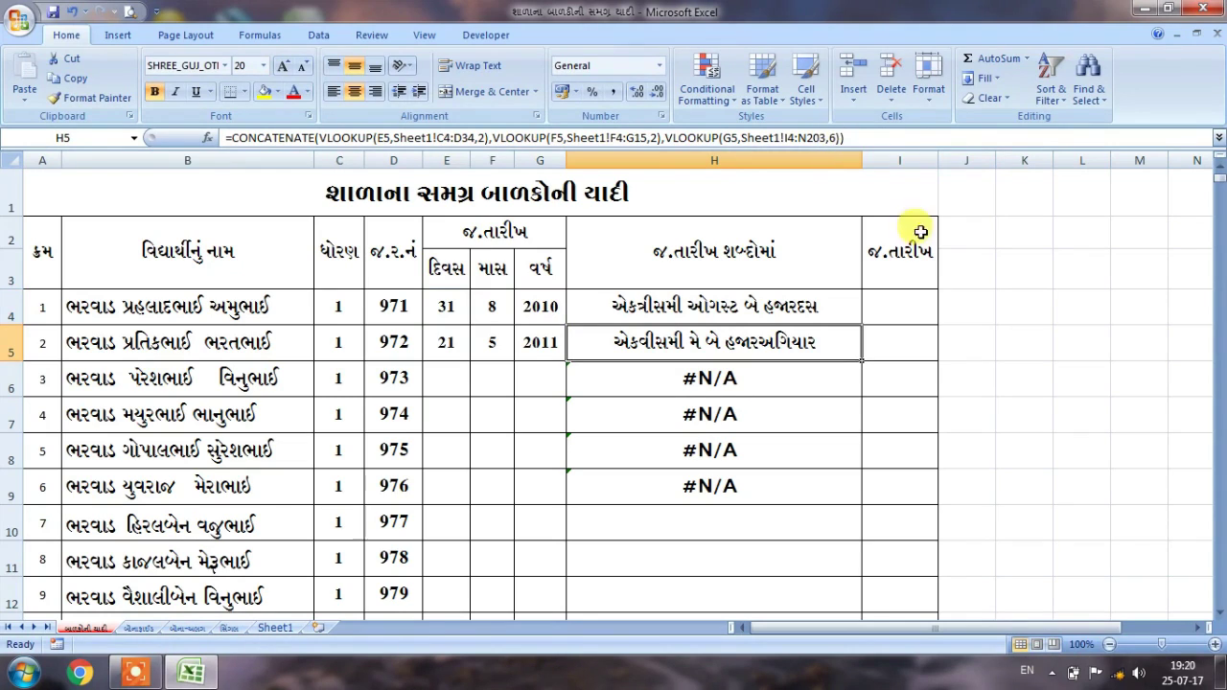
Step: Copy the corrected H4 word-date formula down column H to row 499
{"action": "left_click", "coordinate": [786, 299]}
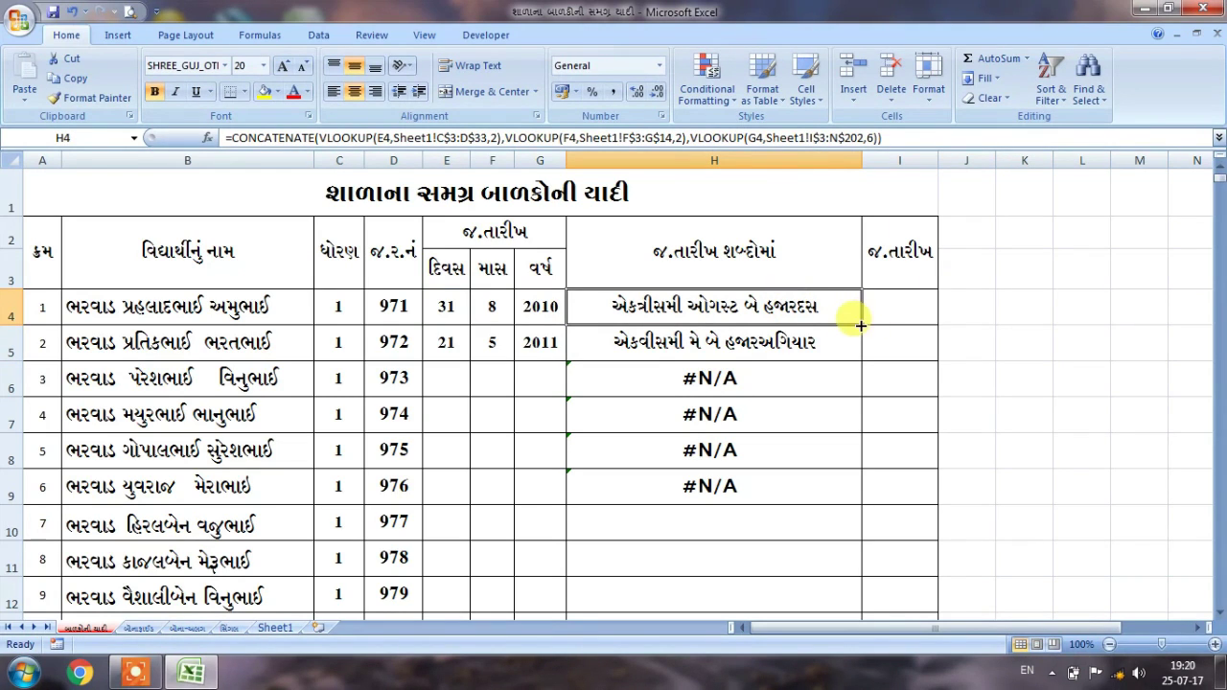
{"action": "left_click_drag", "start_coordinate": [861, 325], "coordinate": [860, 355]}
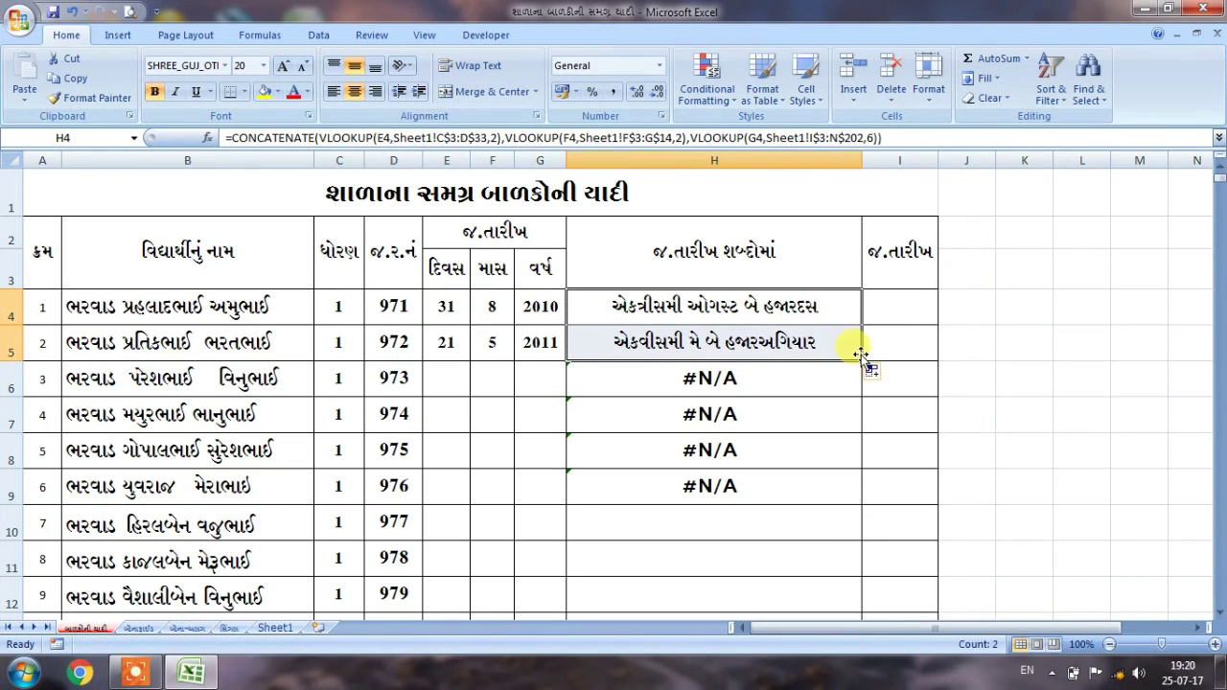
{"action": "left_click", "coordinate": [620, 294]}
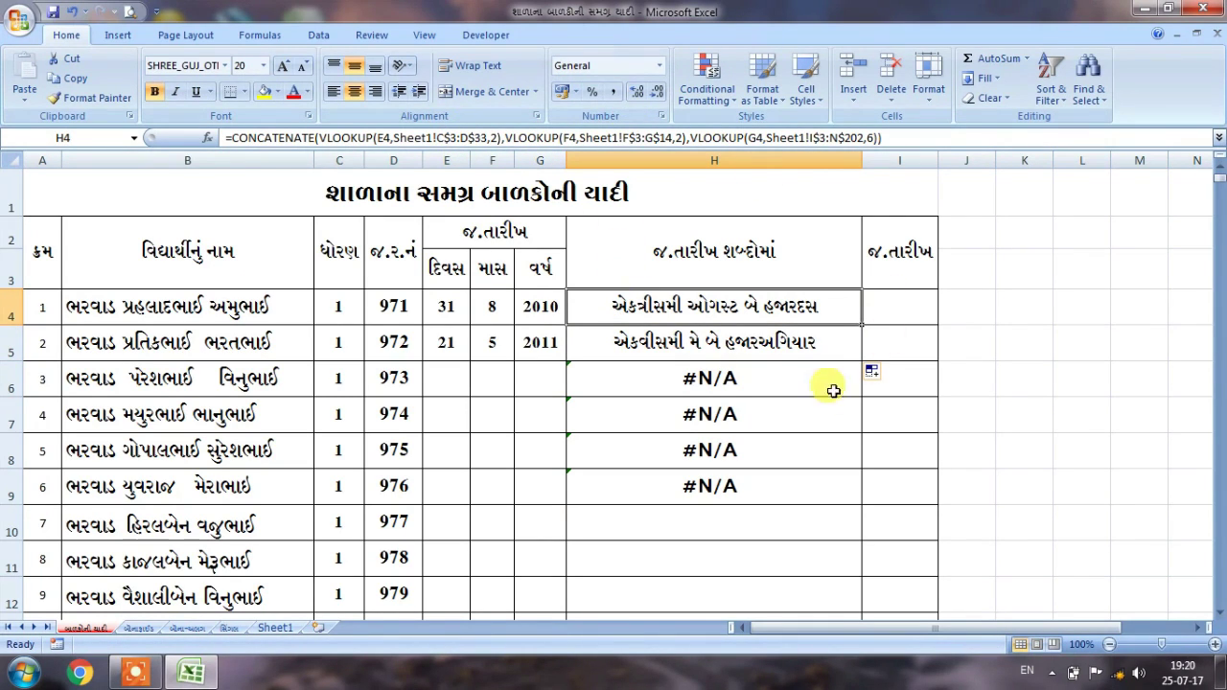
{"action": "left_click", "coordinate": [832, 342]}
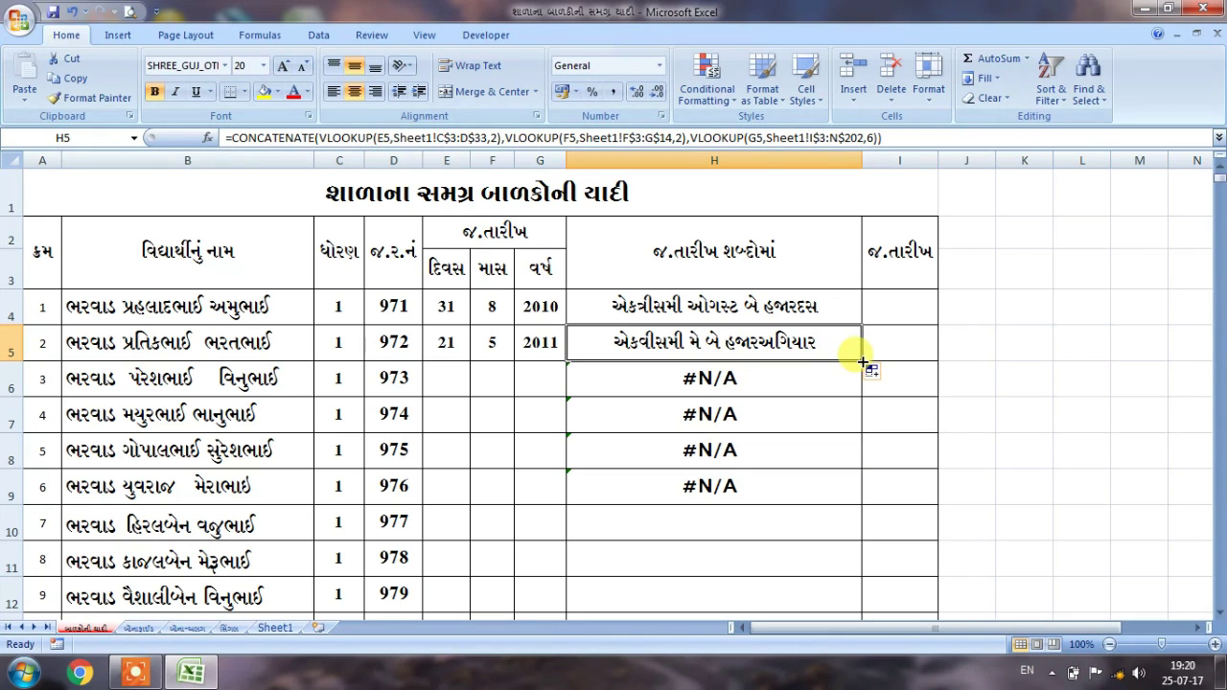
{"action": "left_click_drag", "start_coordinate": [861, 362], "coordinate": [858, 645]}
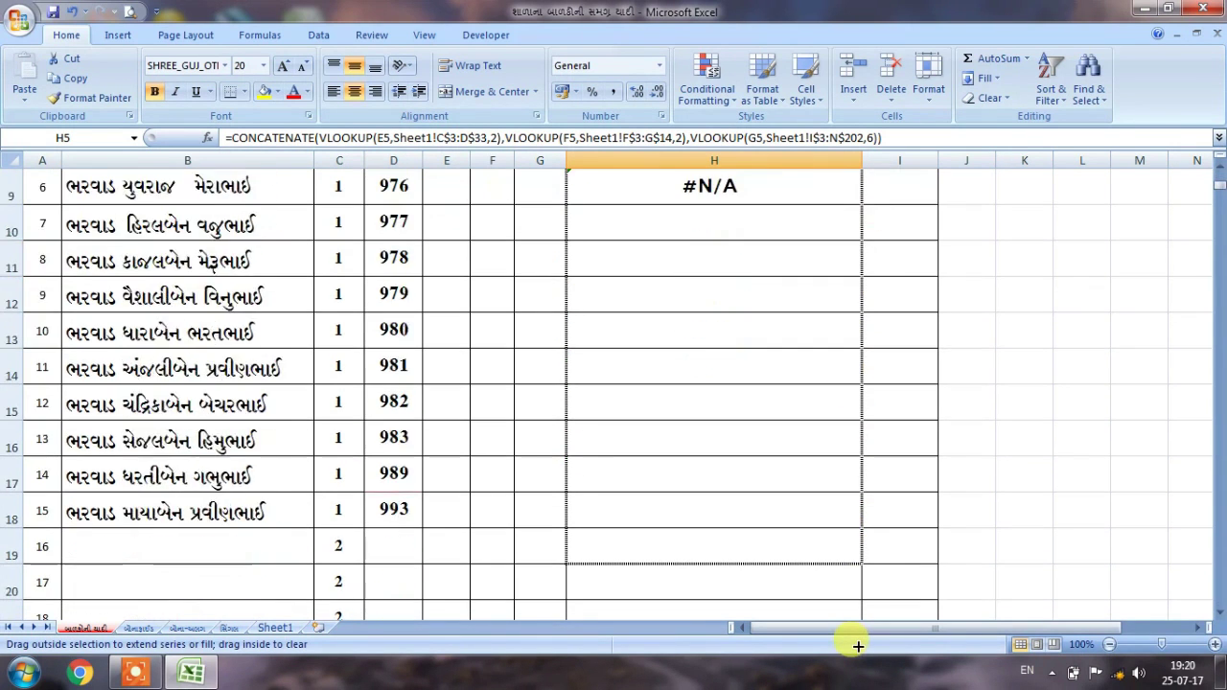
{"action": "left_click_drag", "start_coordinate": [858, 646], "coordinate": [862, 684]}
{"action": "left_click_drag", "start_coordinate": [1219, 594], "coordinate": [1219, 240]}
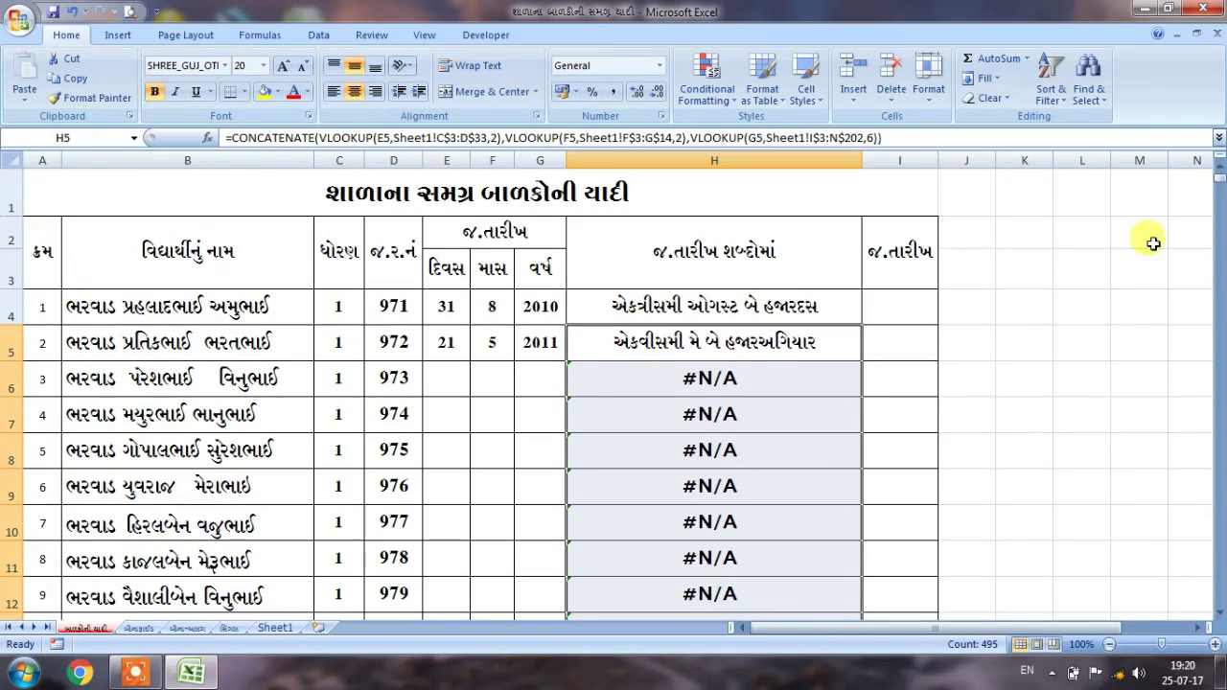
Step: Enter 13/12/2012 as the third student's birth date so H6 shows it in Gujarati words
{"action": "left_click", "coordinate": [446, 379]}
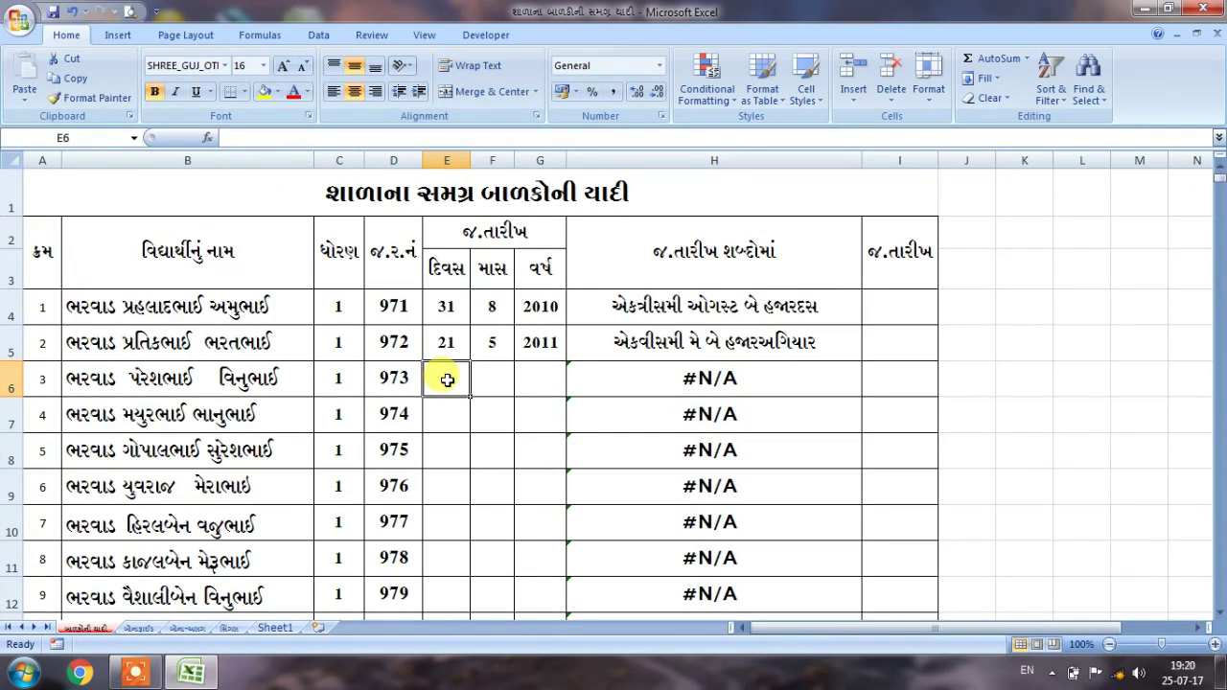
{"action": "type", "text": "13"}
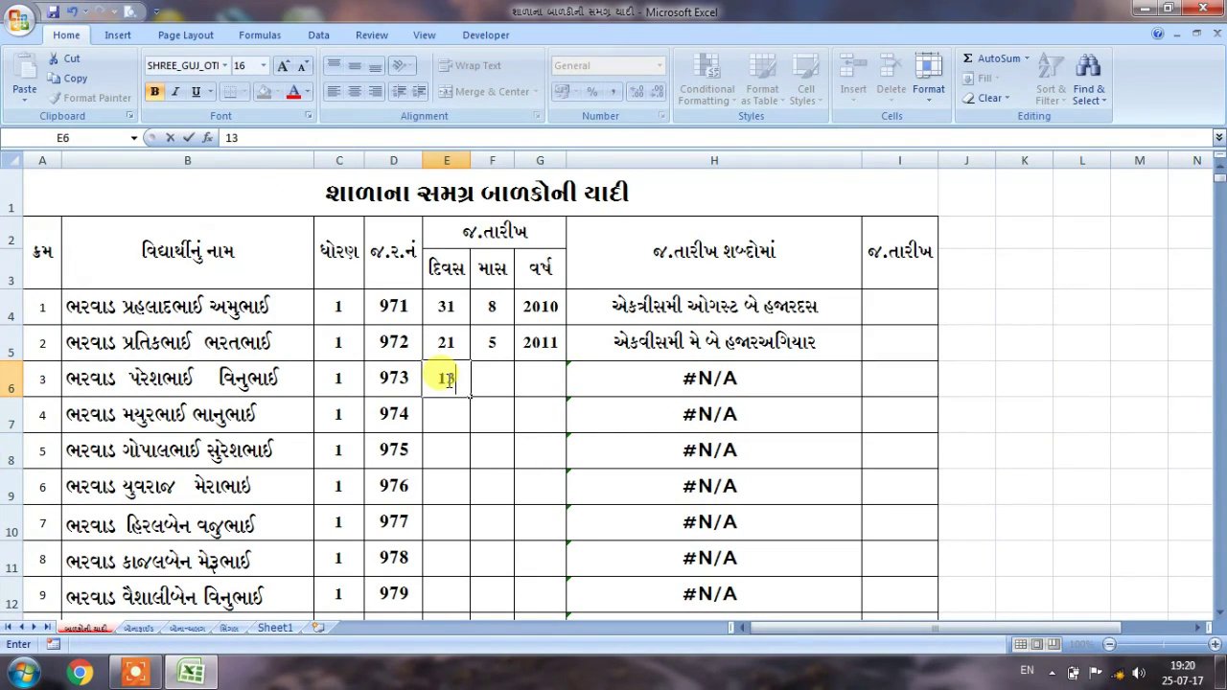
{"action": "key", "text": "Tab"}
{"action": "type", "text": "12"}
{"action": "key", "text": "Tab"}
{"action": "type", "text": "2012"}
{"action": "key", "text": "Return"}
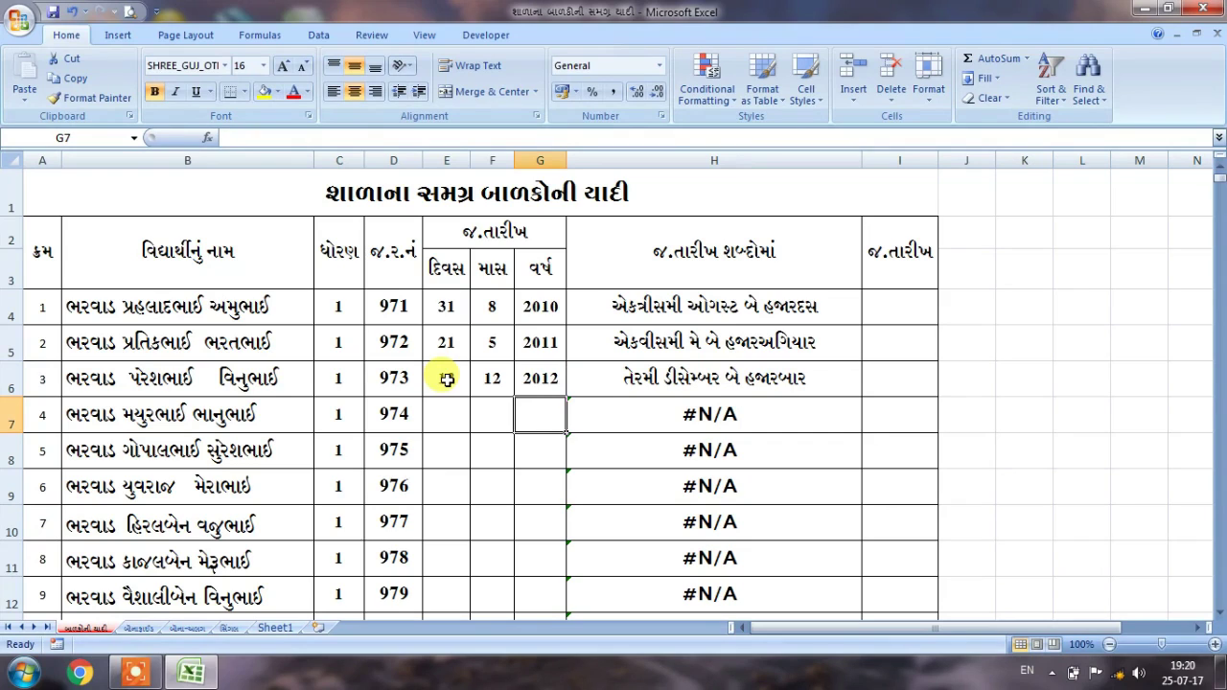
{"action": "left_click", "coordinate": [879, 308]}
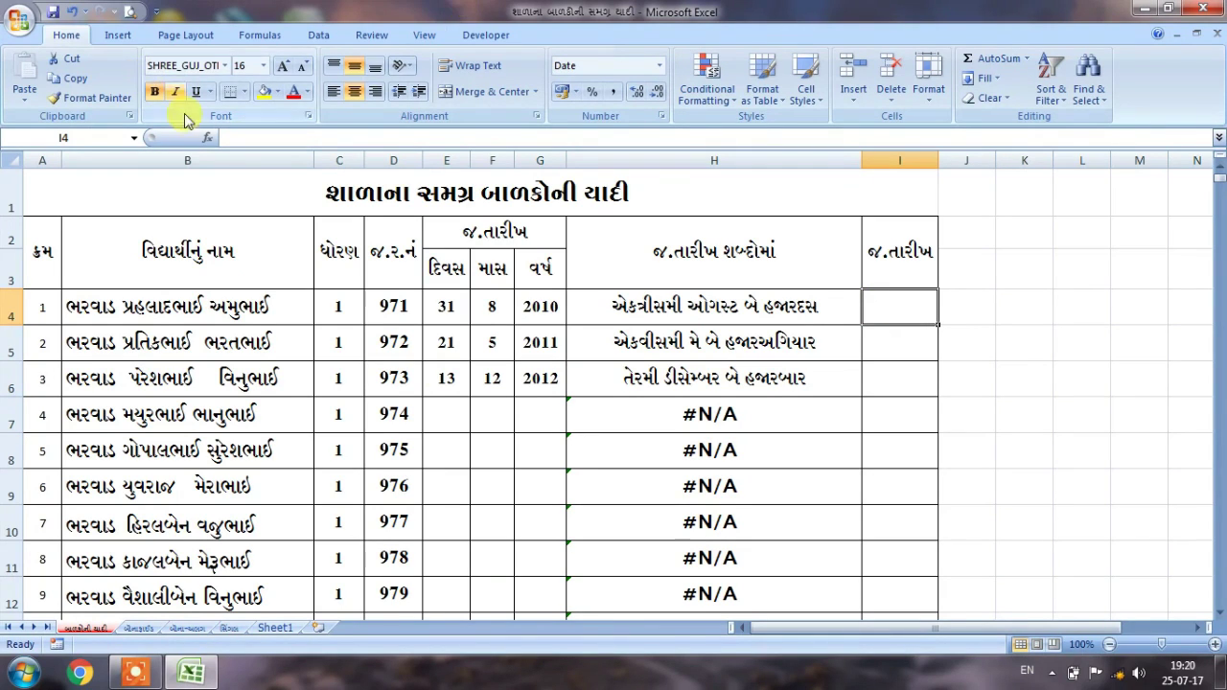
Step: Put =DATE(G4,F4,E4) in I4 so it shows the first student's date 31-08-10
{"action": "left_click", "coordinate": [232, 137]}
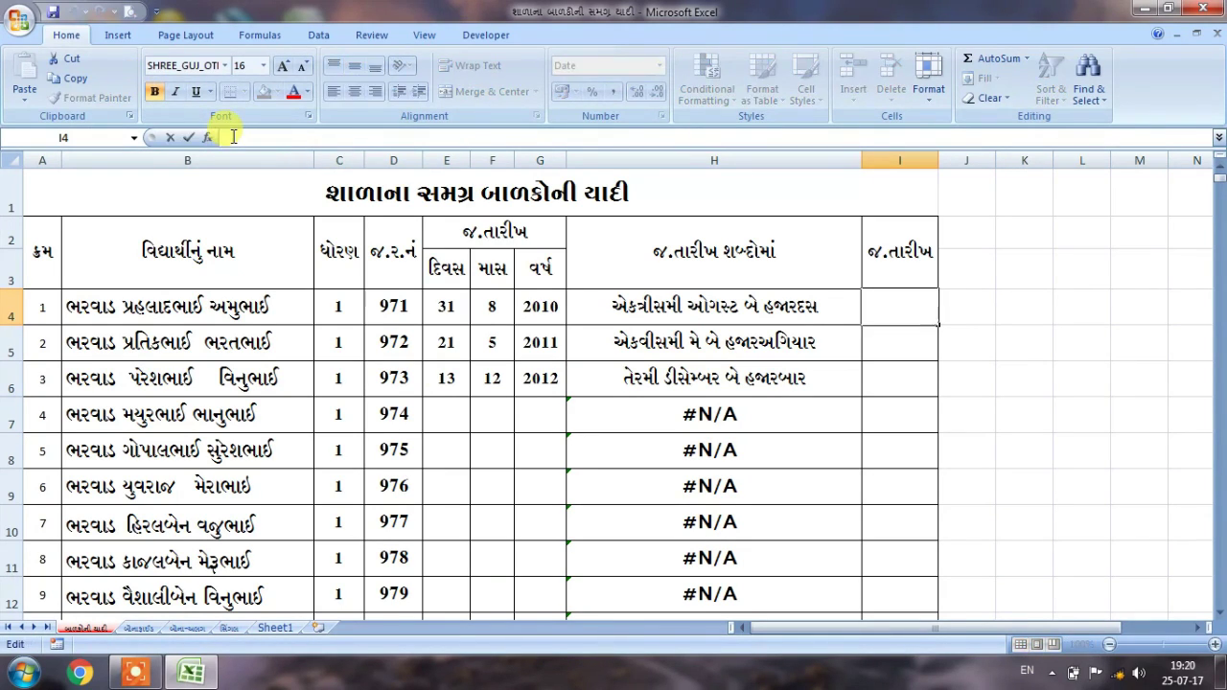
{"action": "type", "text": "="}
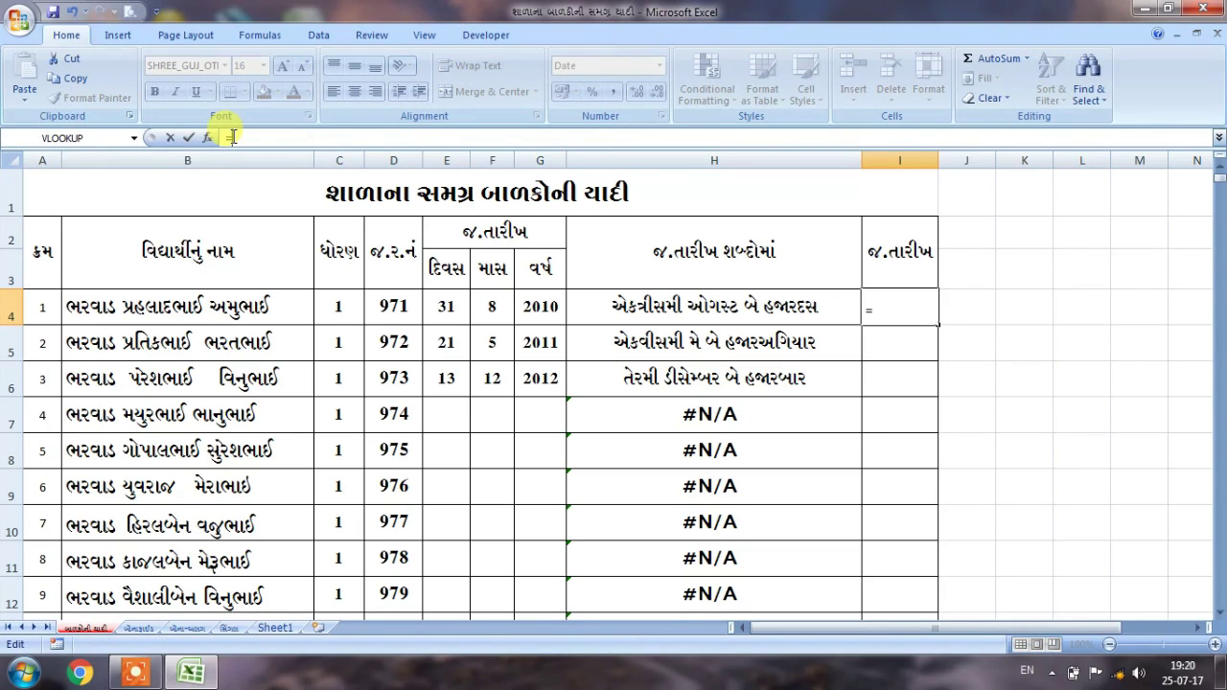
{"action": "key", "text": "Caps_Lock"}
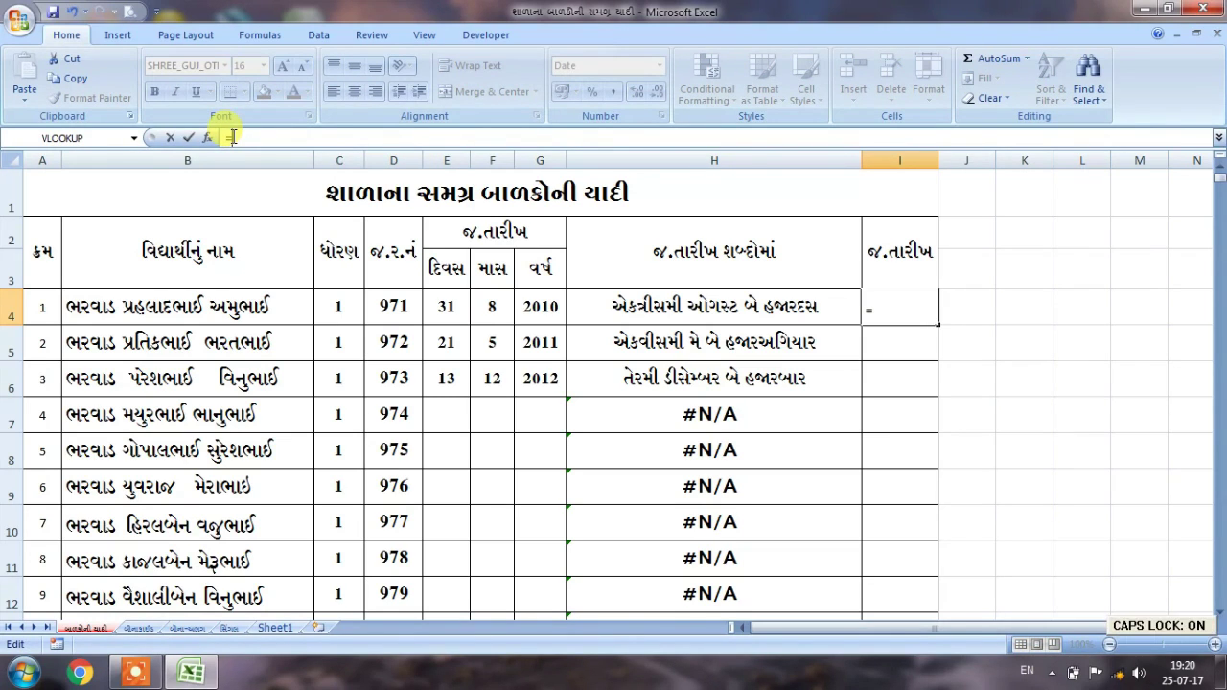
{"action": "type", "text": "DATE"}
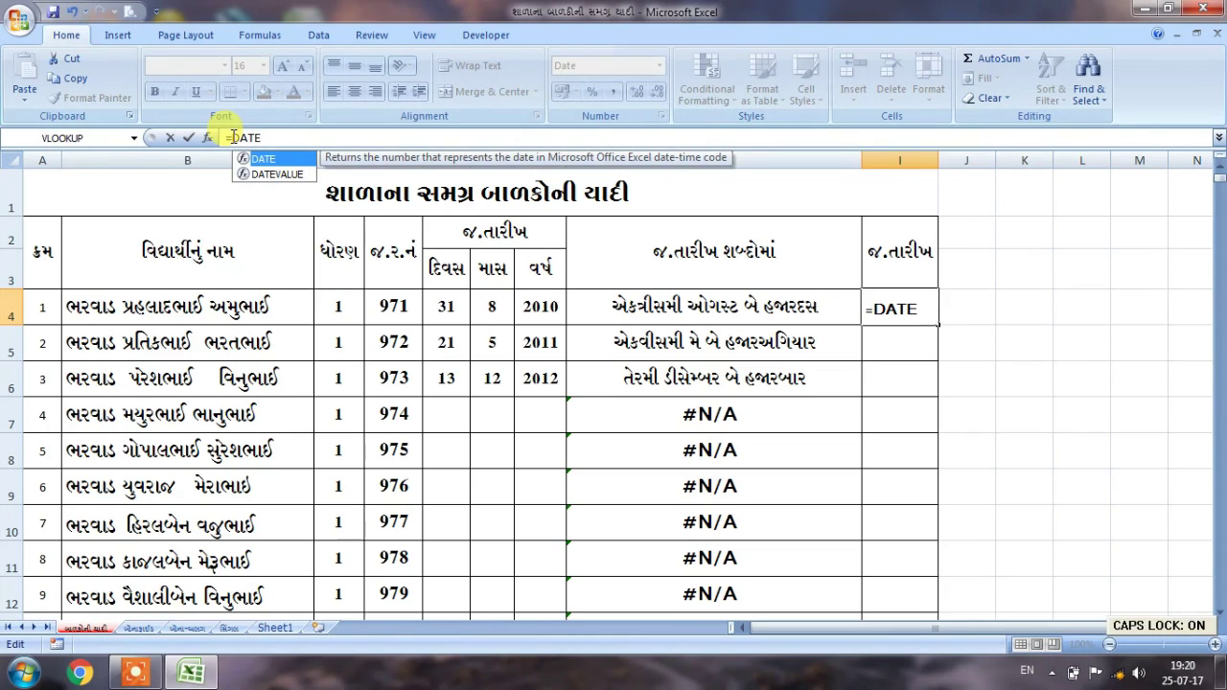
{"action": "key", "text": "Escape"}
{"action": "left_click_drag", "start_coordinate": [232, 137], "coordinate": [257, 138]}
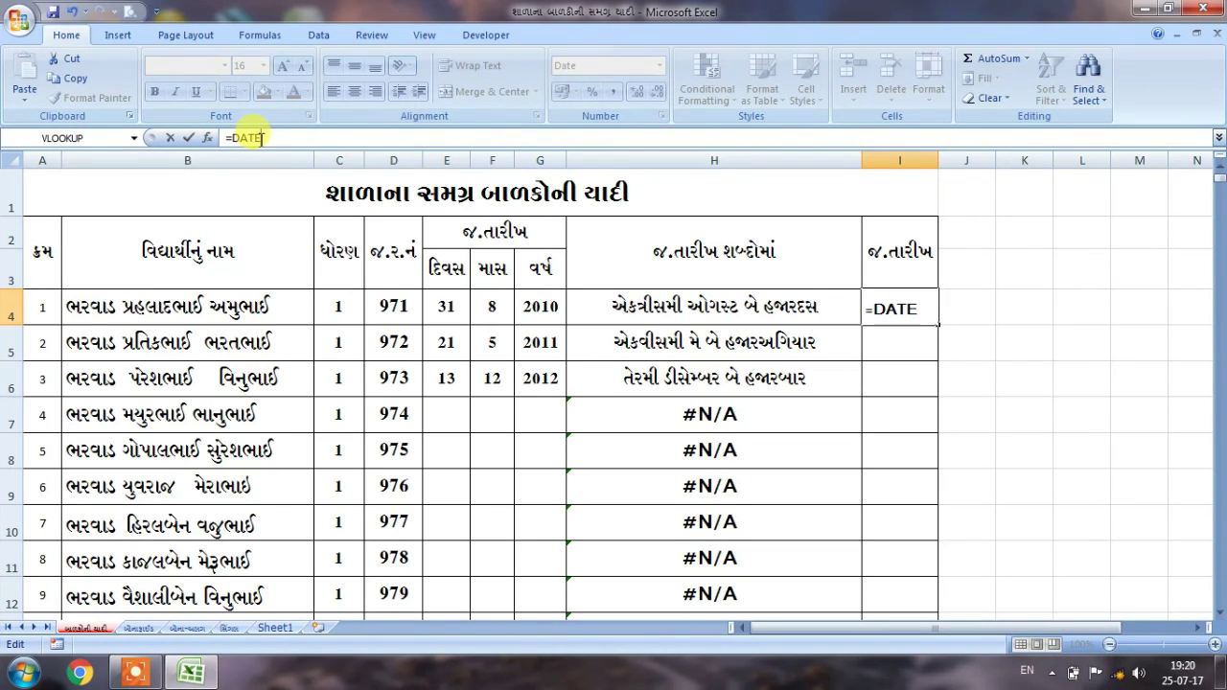
{"action": "type", "text": "("}
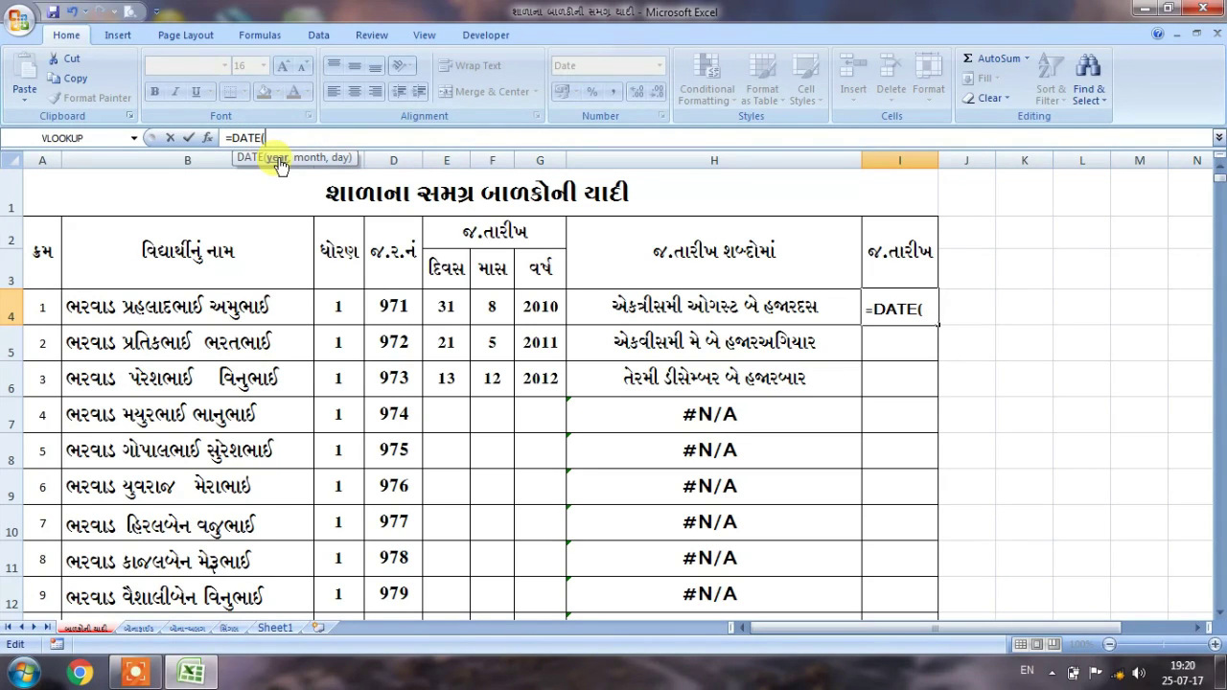
{"action": "left_click", "coordinate": [534, 308]}
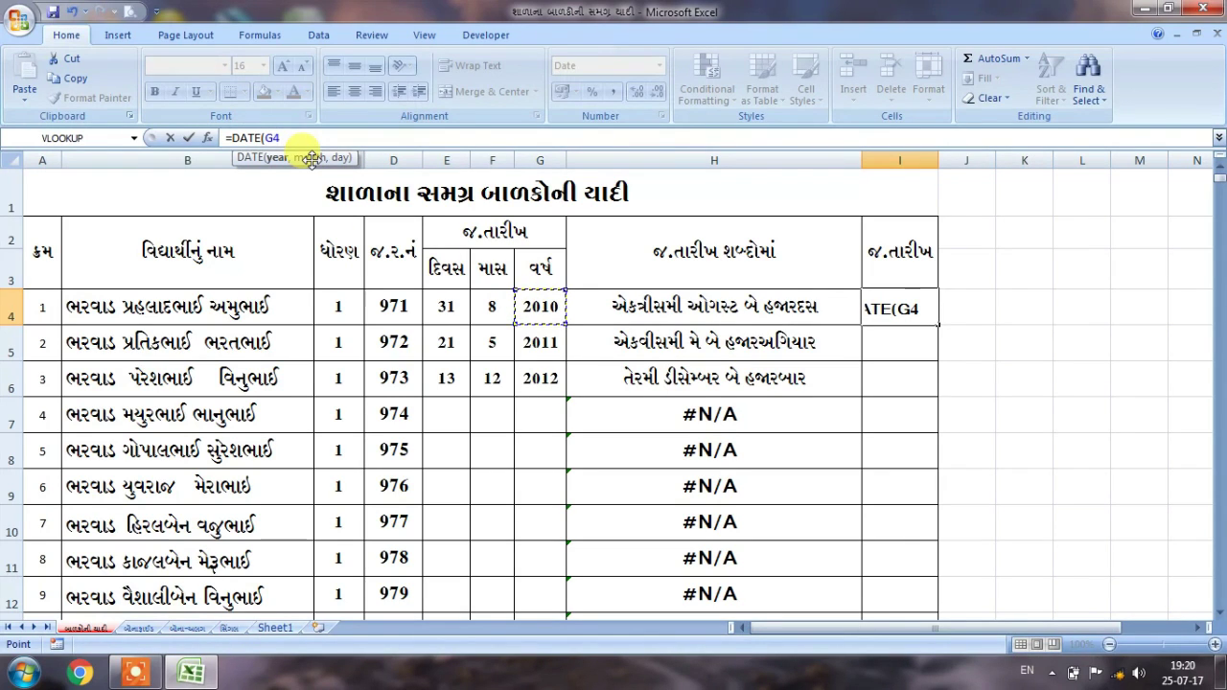
{"action": "type", "text": ","}
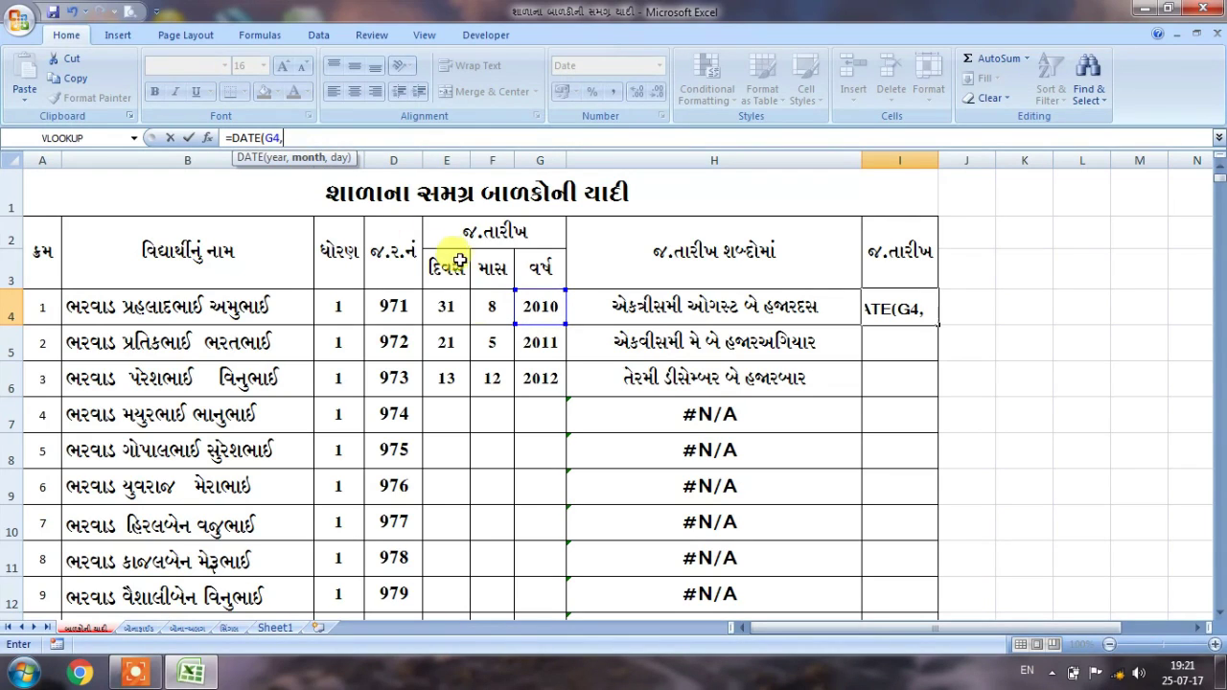
{"action": "left_click", "coordinate": [491, 306]}
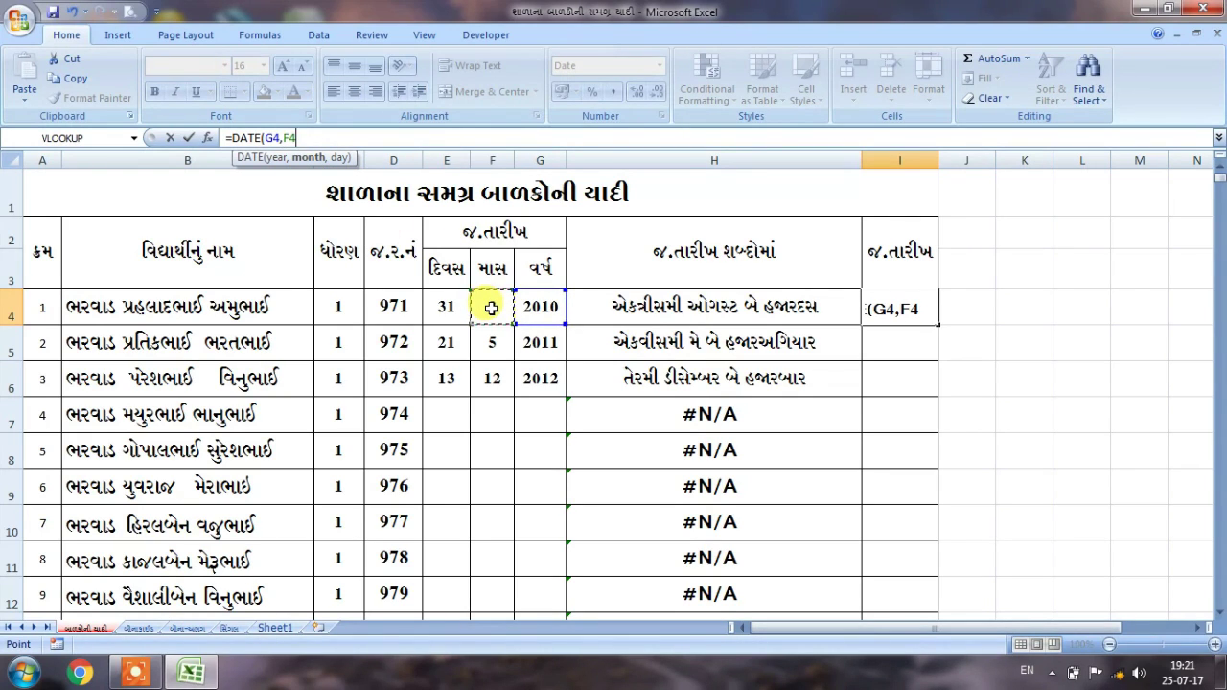
{"action": "type", "text": ","}
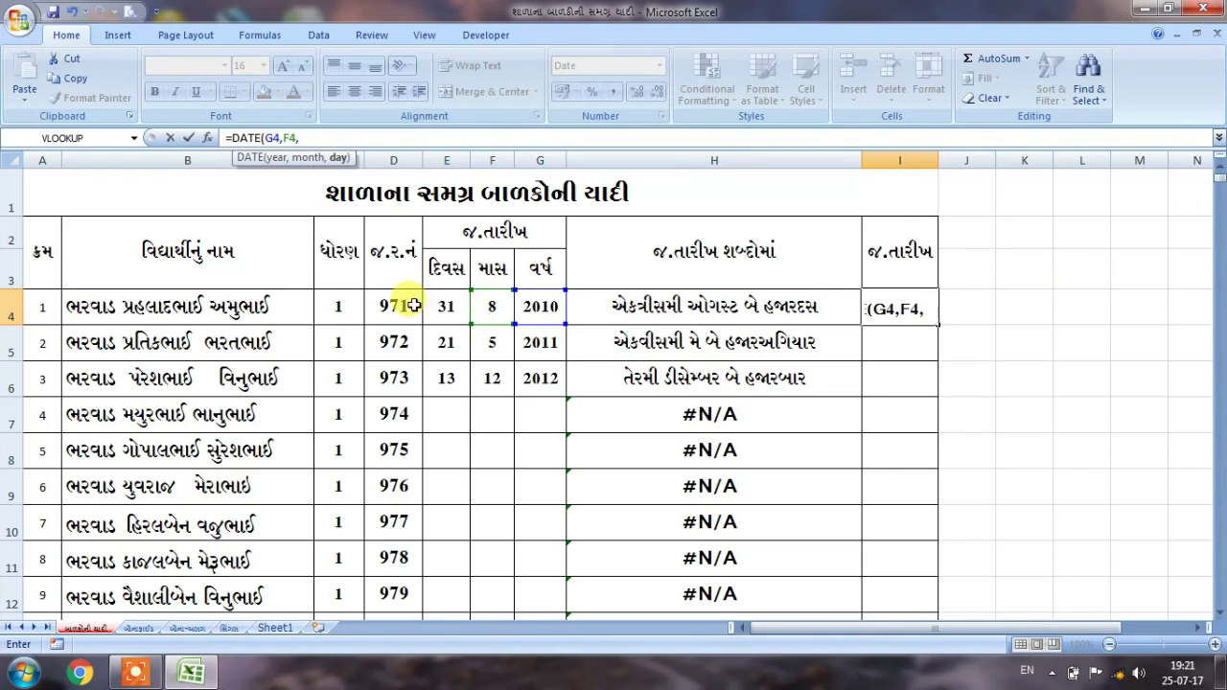
{"action": "left_click", "coordinate": [447, 306]}
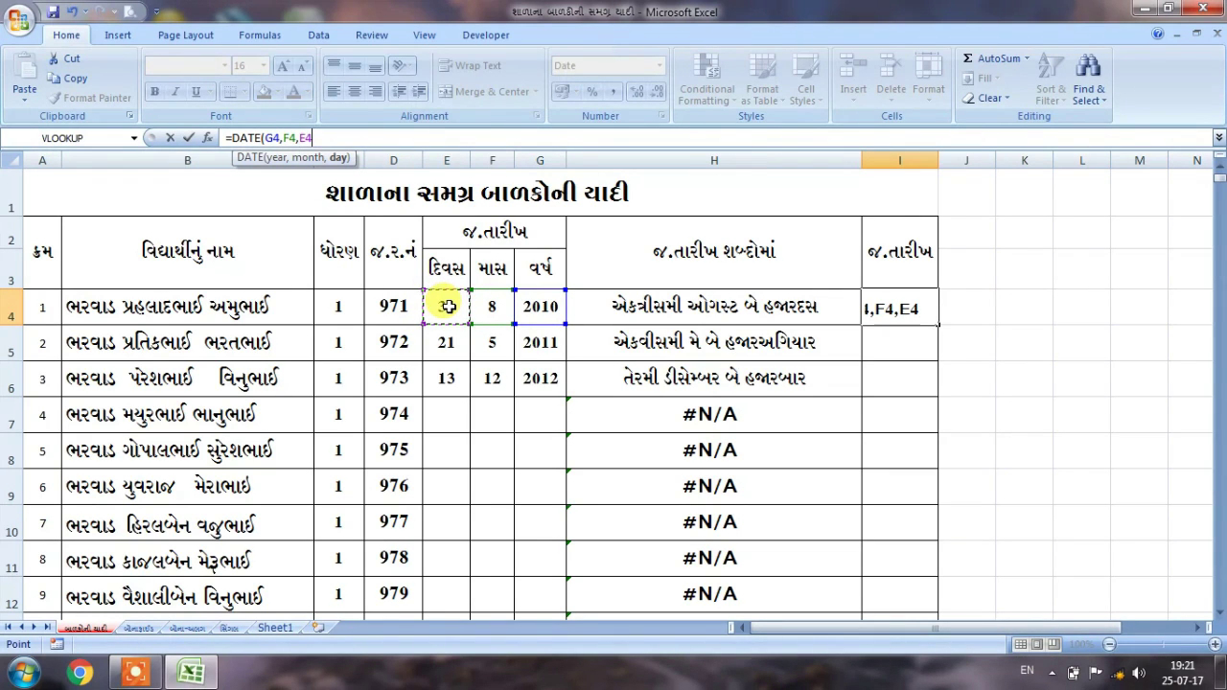
{"action": "type", "text": ")"}
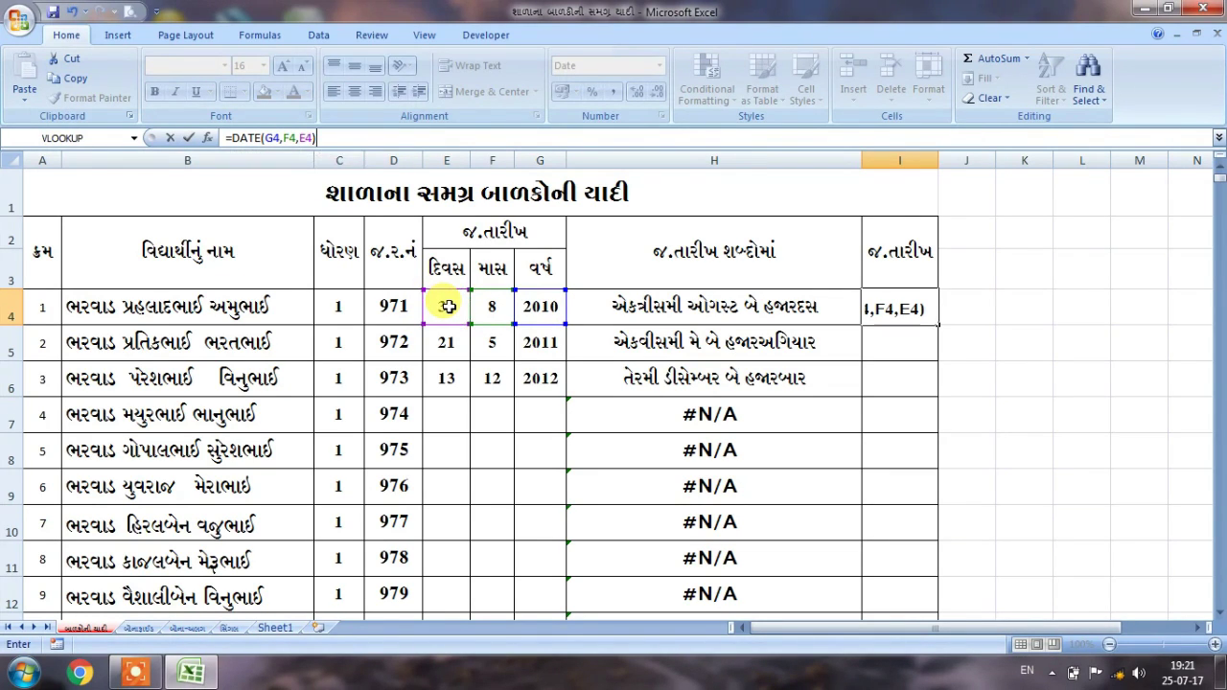
{"action": "key", "text": "Return"}
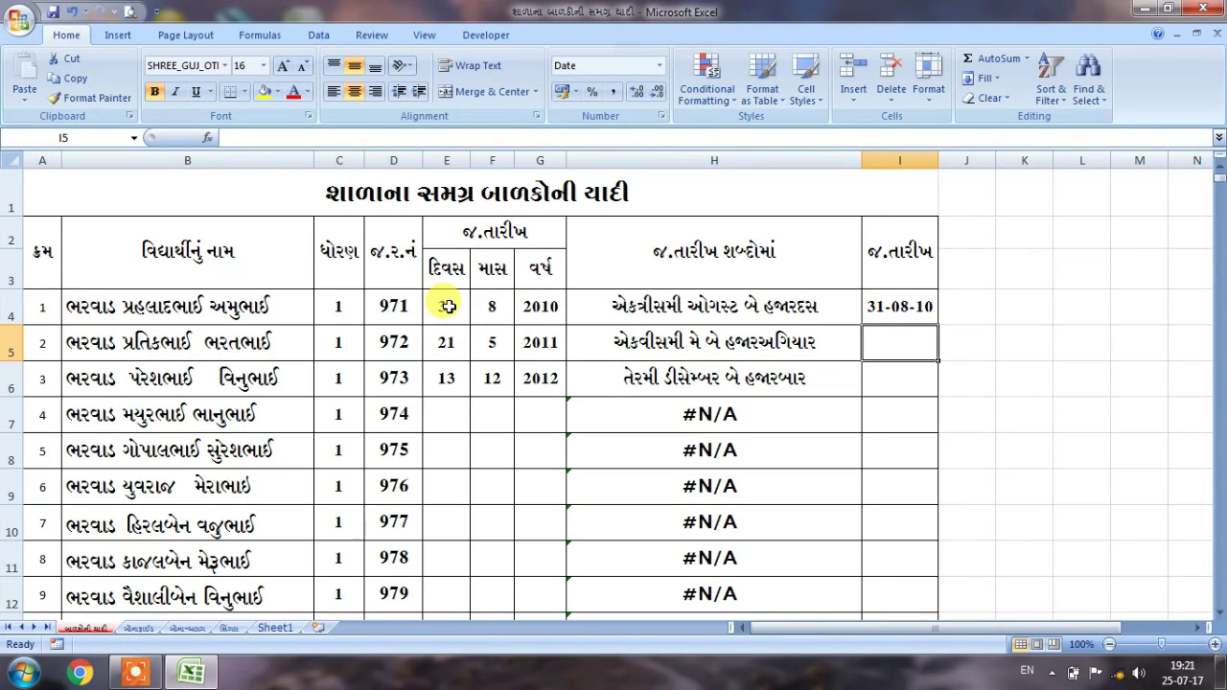
Step: Fill I4's DATE formula down through I17, then return to the top of the list
{"action": "left_click", "coordinate": [891, 304]}
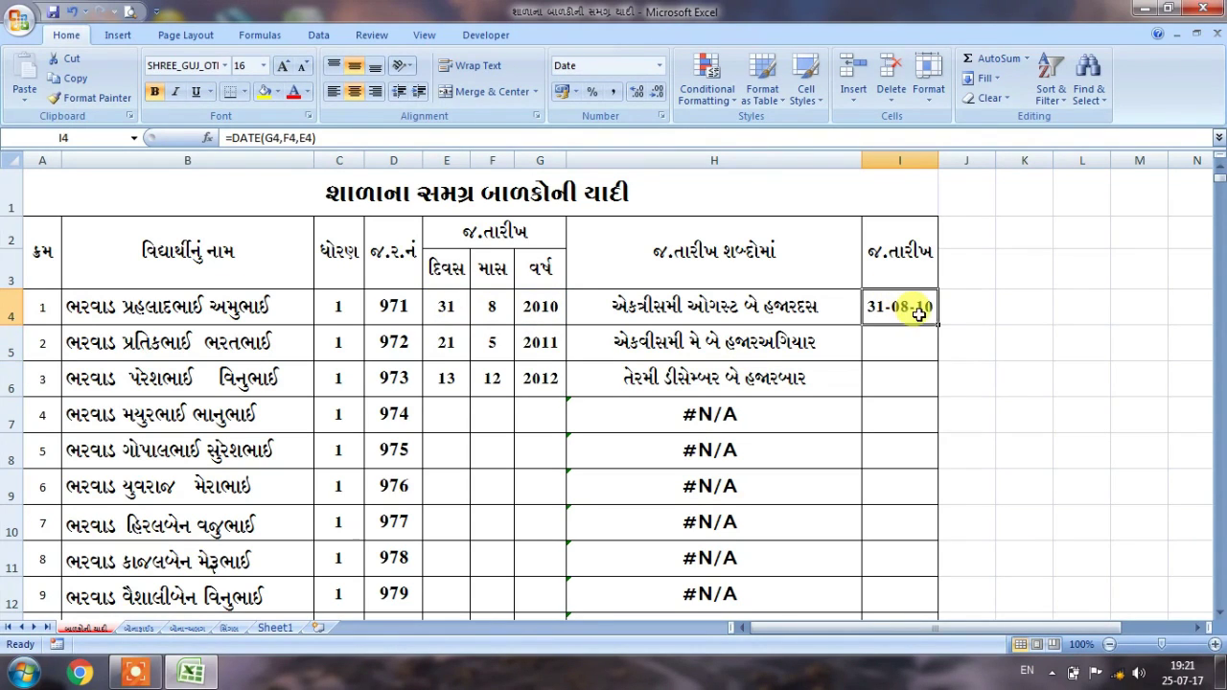
{"action": "left_click_drag", "start_coordinate": [939, 327], "coordinate": [941, 412]}
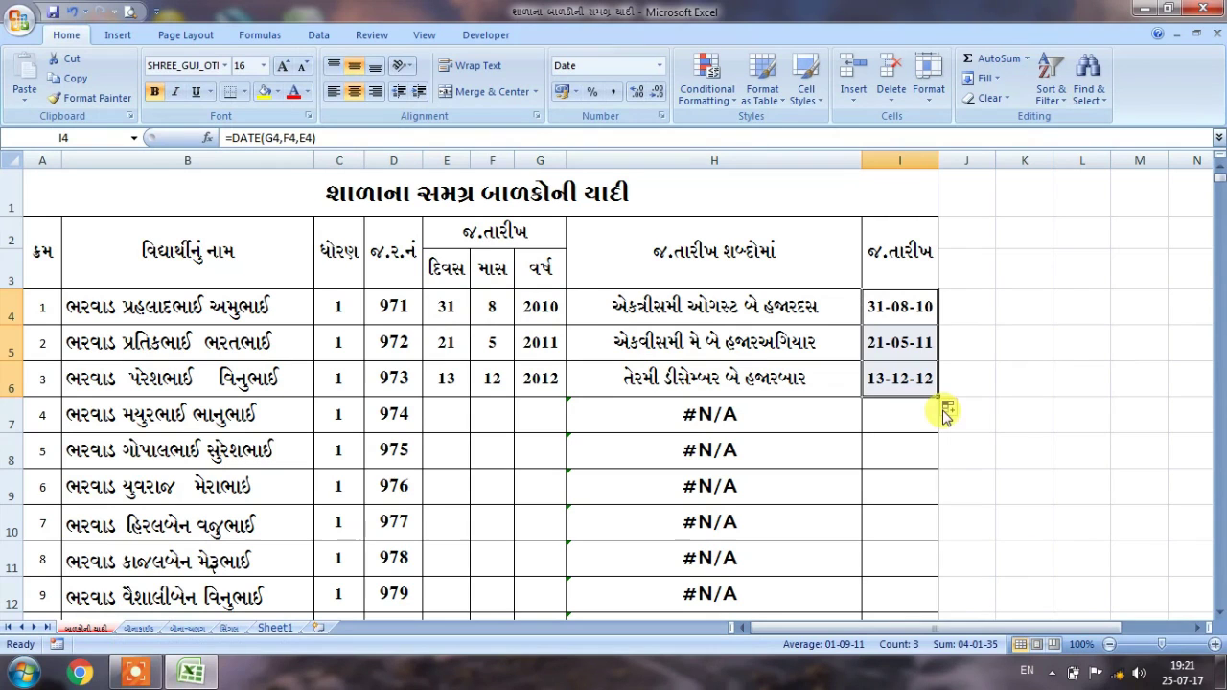
{"action": "left_click_drag", "start_coordinate": [940, 397], "coordinate": [968, 642]}
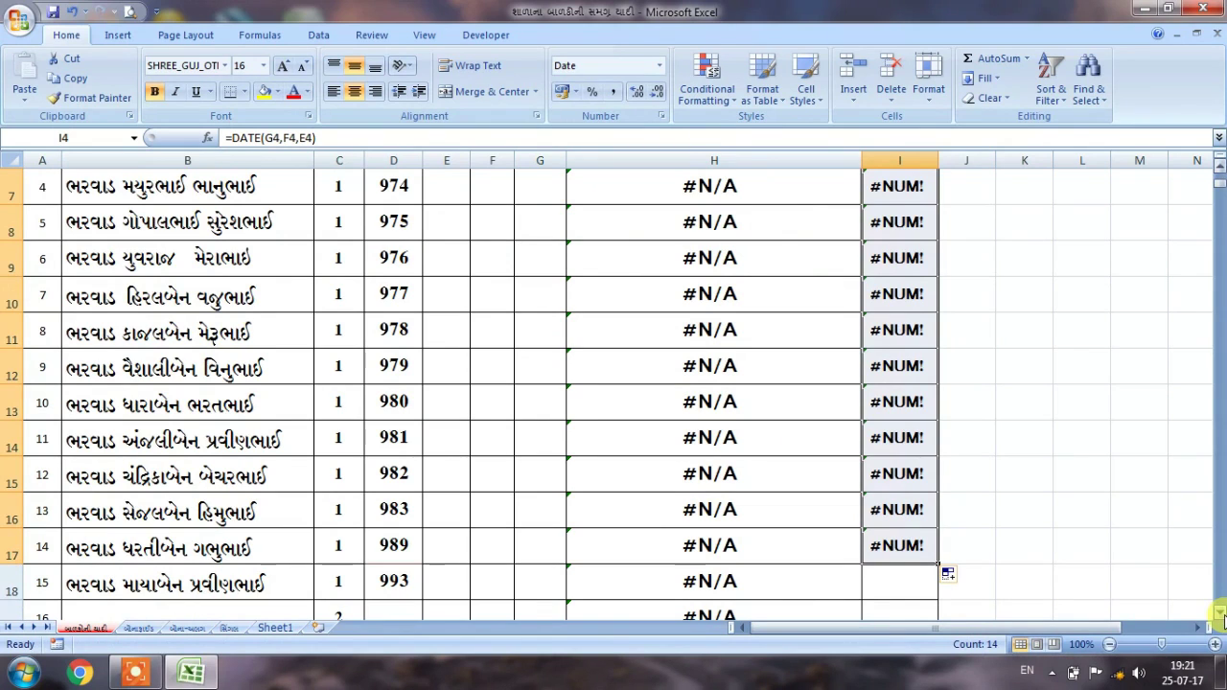
{"action": "left_click", "coordinate": [1220, 171]}
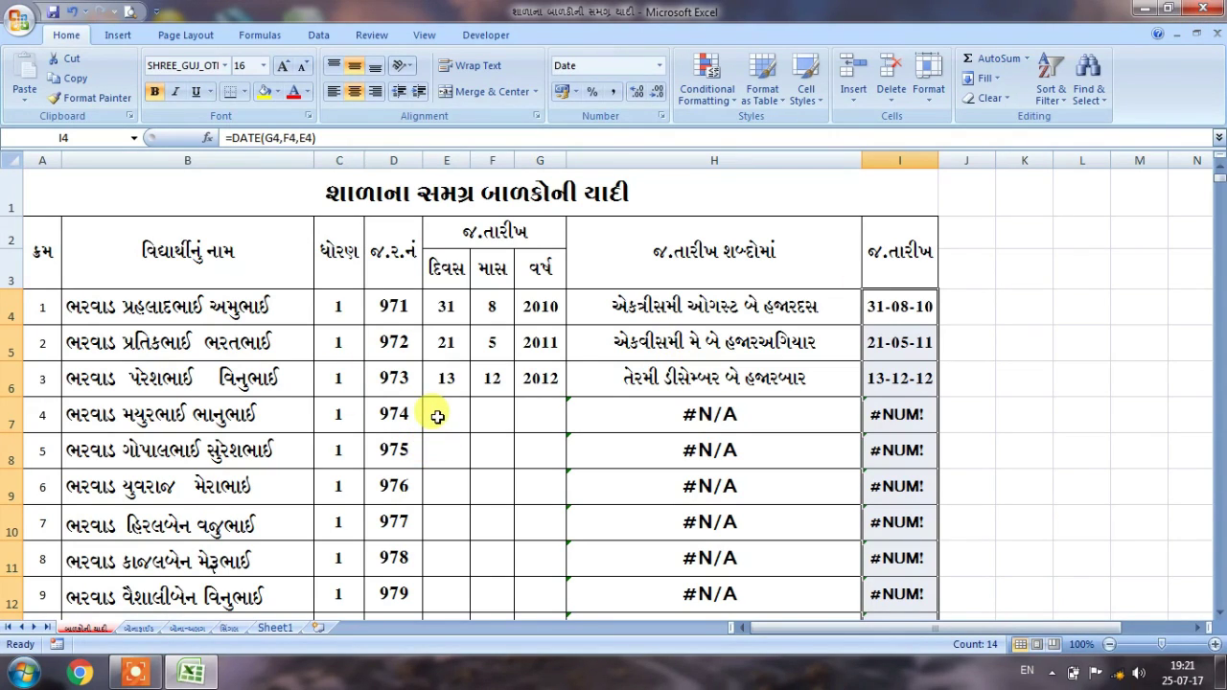
Step: Enter 5/6/1999 as the fourth student's birth date in E7:G7
{"action": "left_click", "coordinate": [437, 416]}
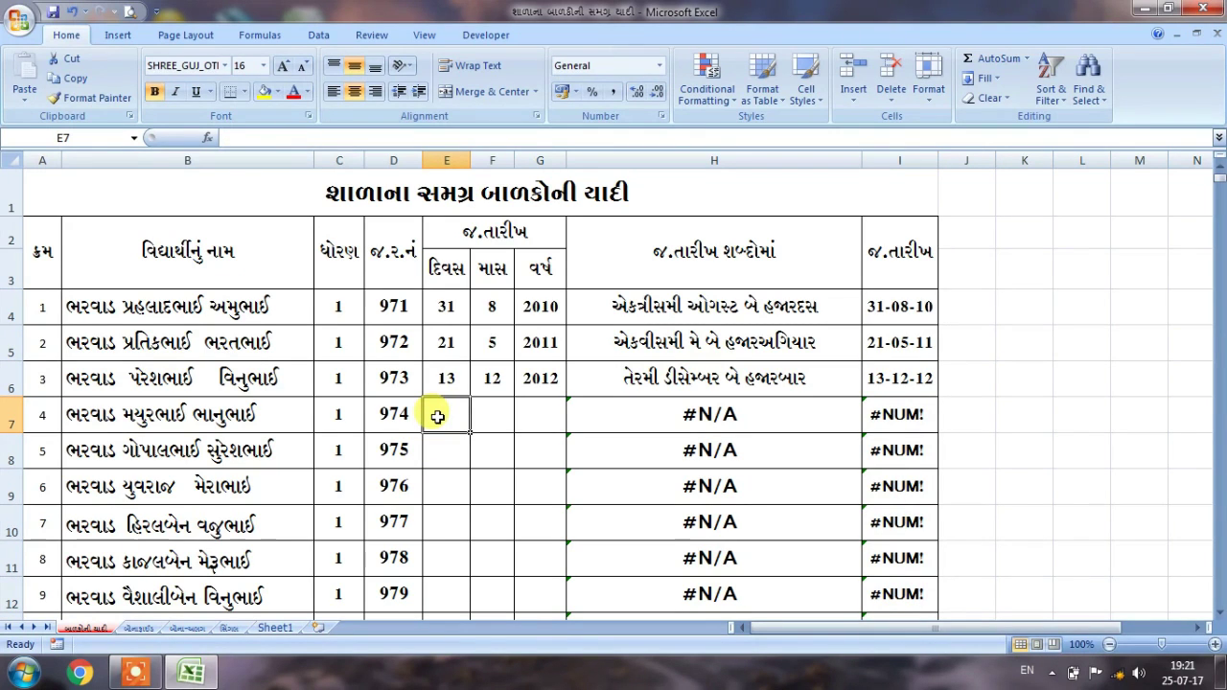
{"action": "type", "text": "5"}
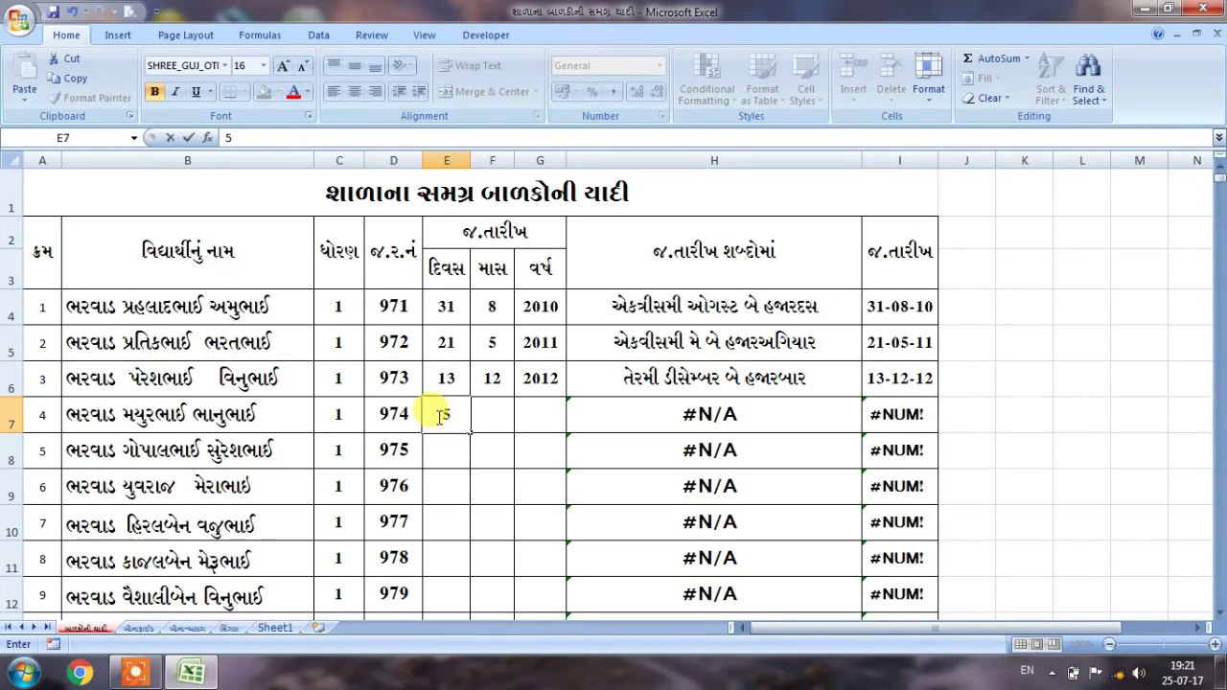
{"action": "key", "text": "Tab"}
{"action": "type", "text": "6"}
{"action": "key", "text": "Tab"}
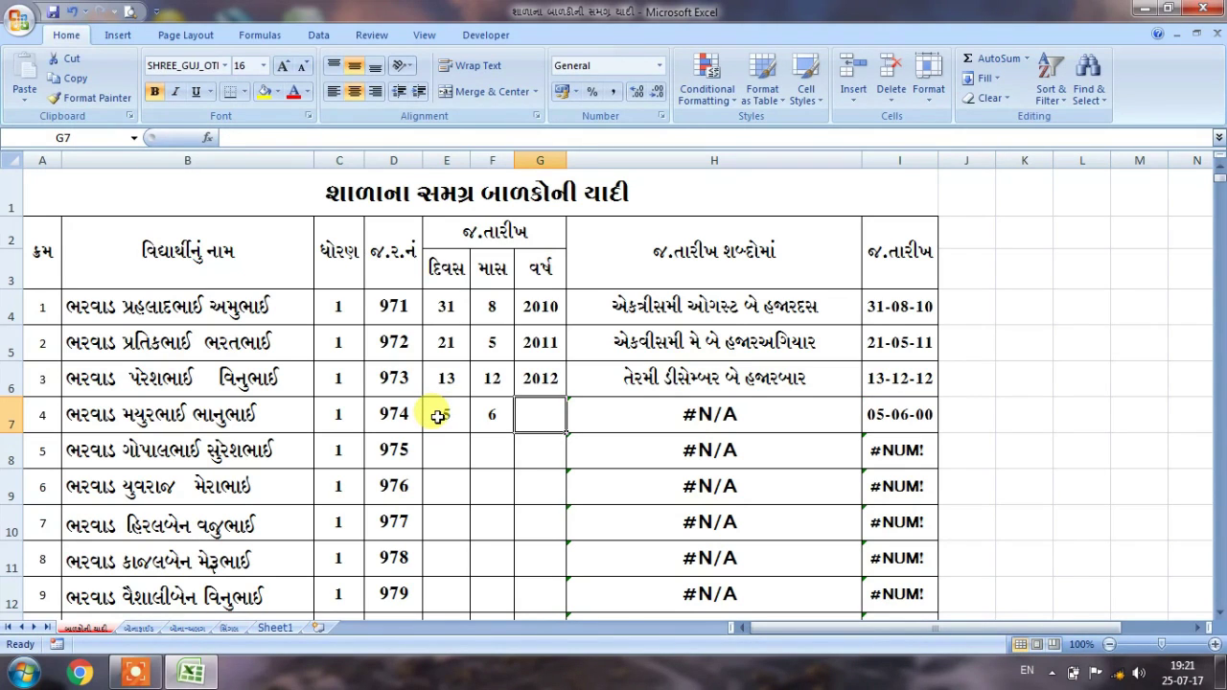
{"action": "type", "text": "1999"}
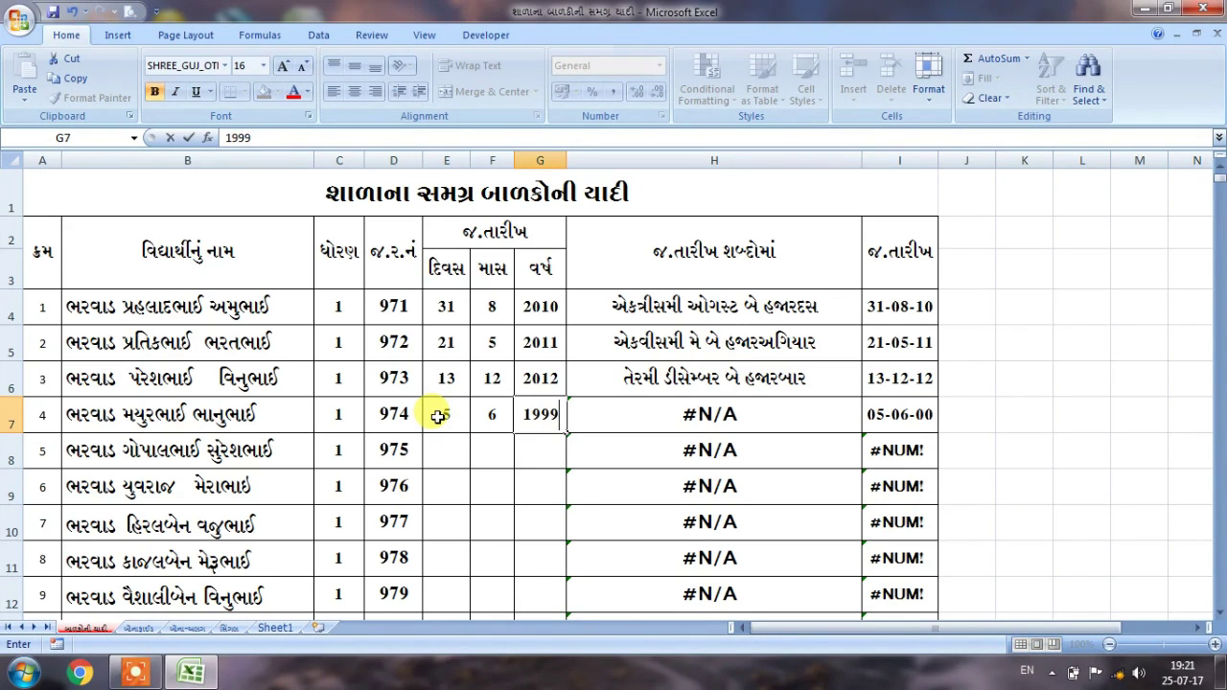
{"action": "key", "text": "Return"}
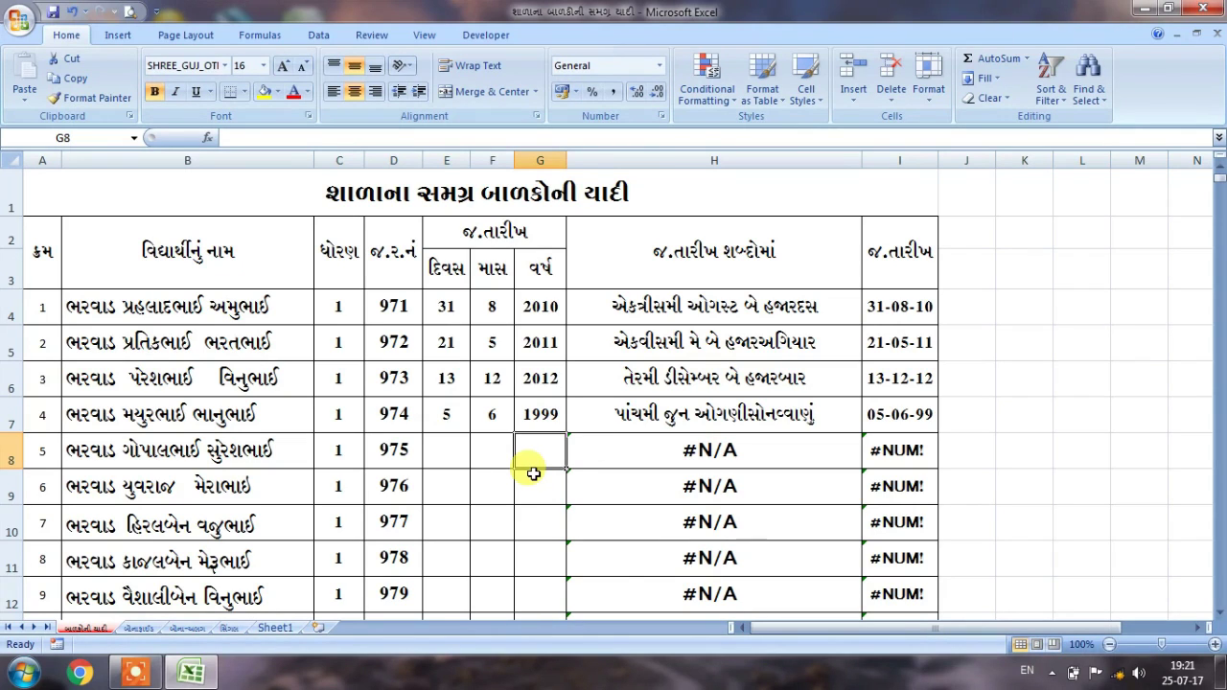
Step: Close Excel and confirm saving the workbook changes
{"action": "left_click", "coordinate": [1196, 7]}
{"action": "left_click", "coordinate": [532, 378]}
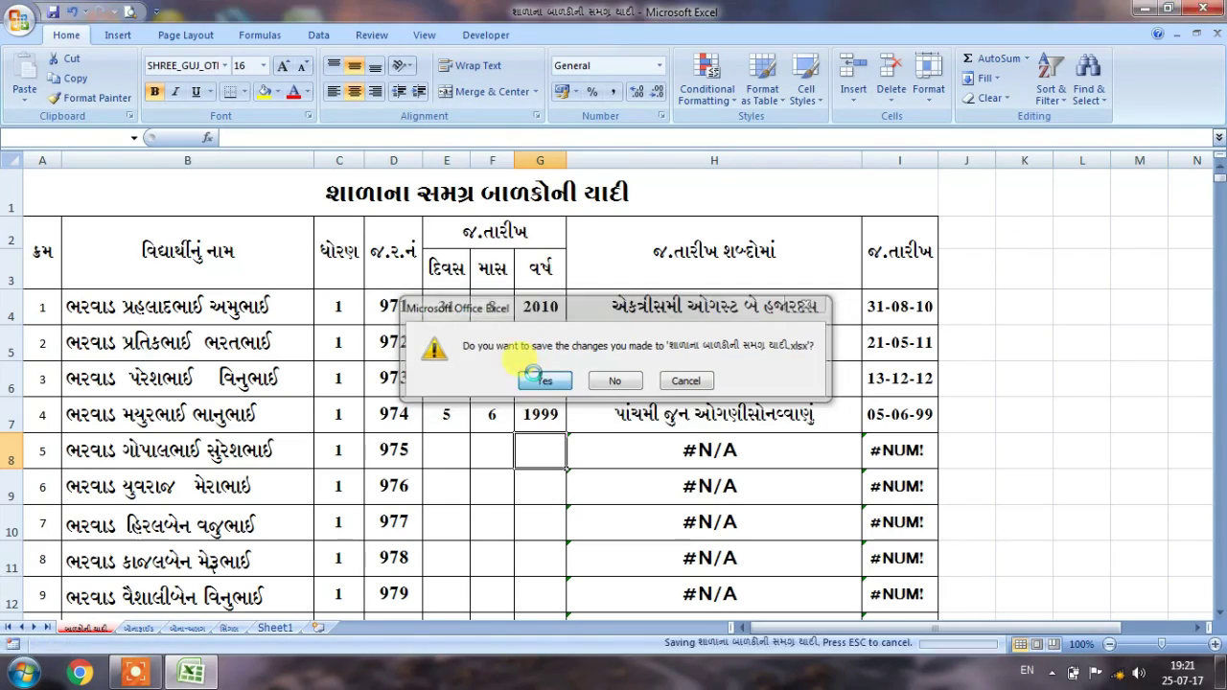